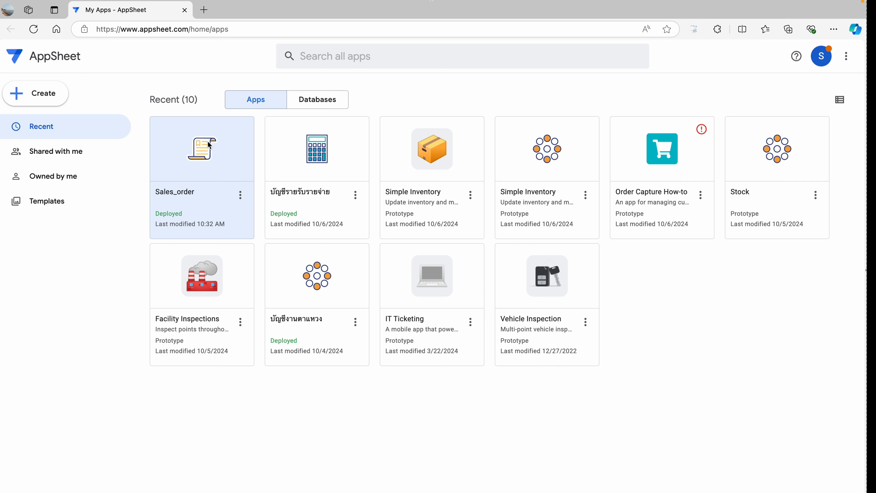
Open the Sales_order app and look at its Data and UX sections in the legacy editor before returning to the improved editor
click(209, 145)
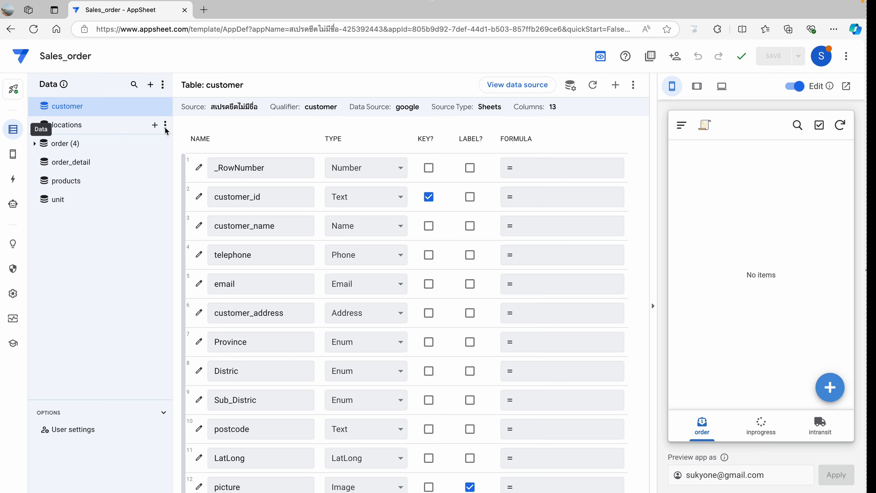
click(601, 57)
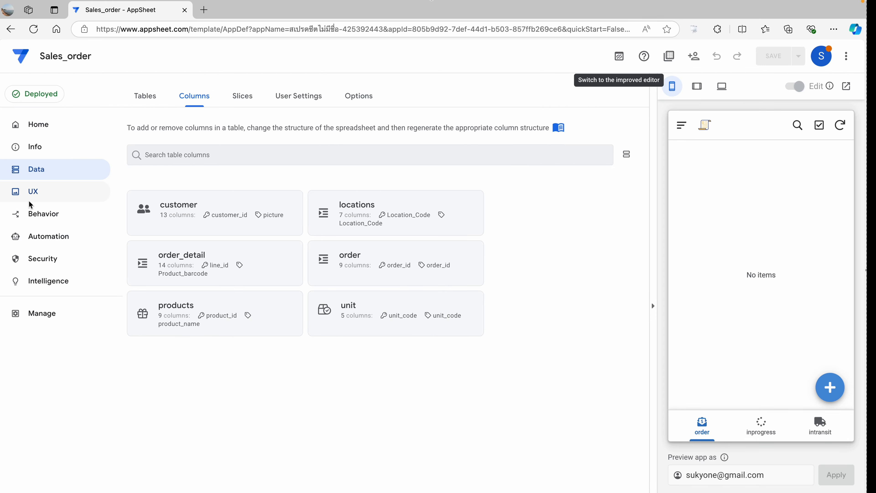
click(37, 199)
click(39, 174)
click(37, 192)
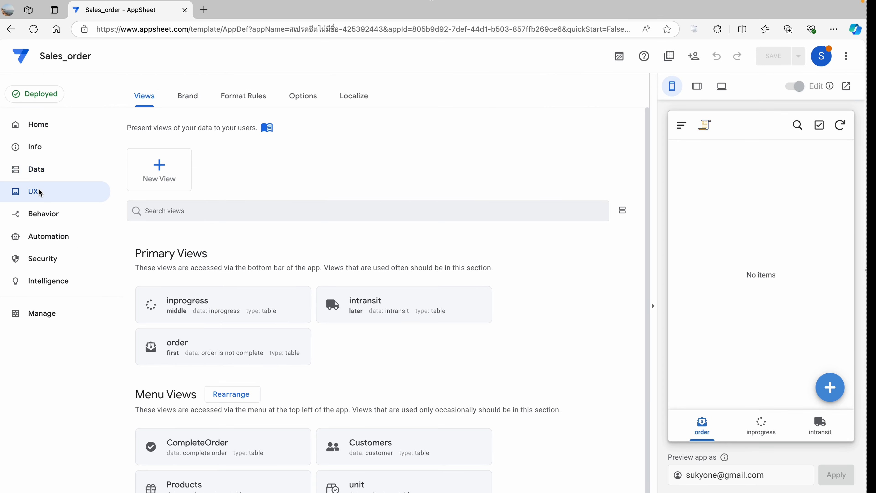
click(43, 172)
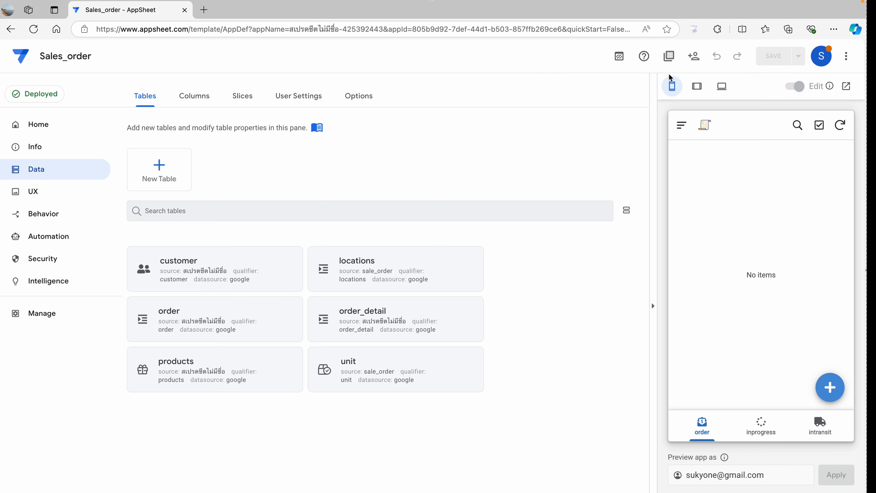
click(620, 57)
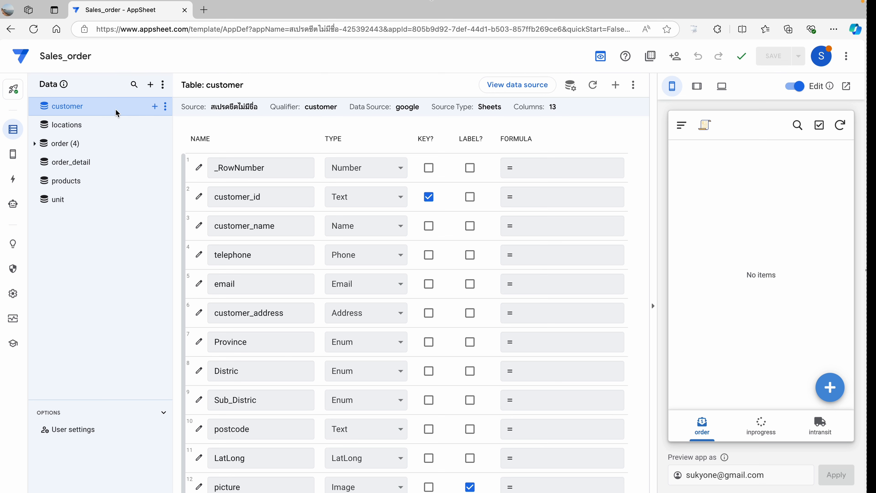
Review the column structure of the locations, order, order_detail, products and unit tables
click(101, 125)
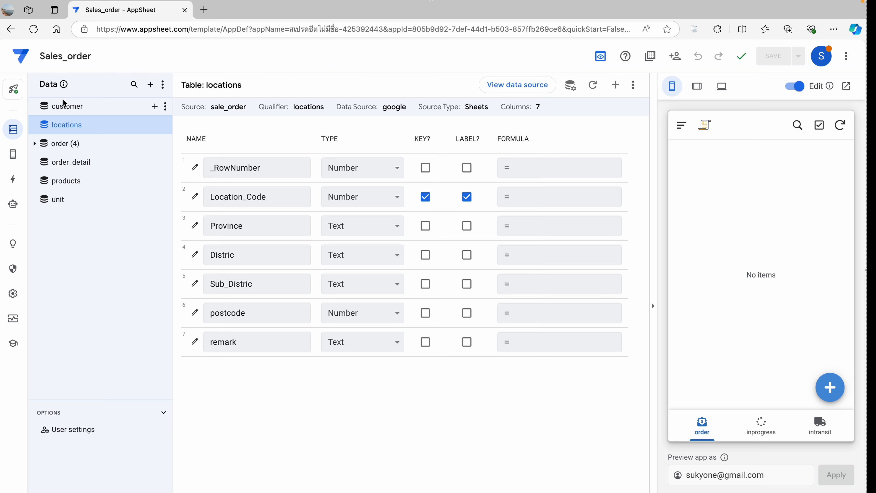
click(62, 150)
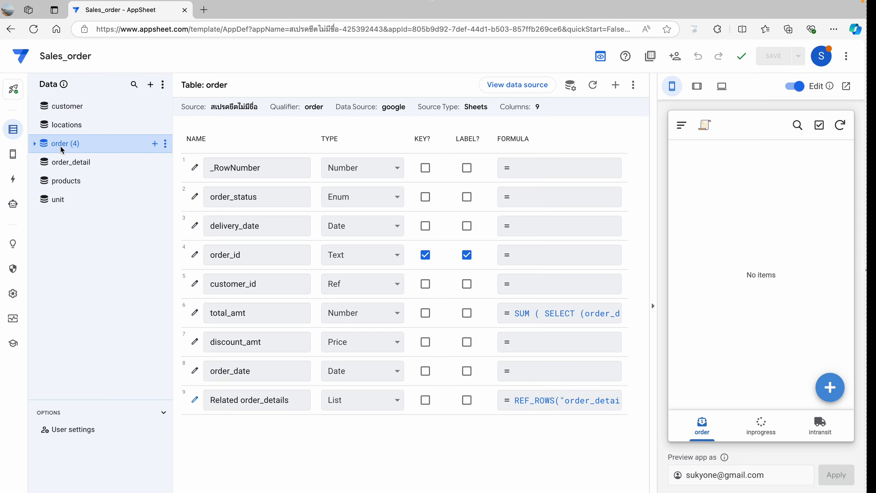
click(62, 162)
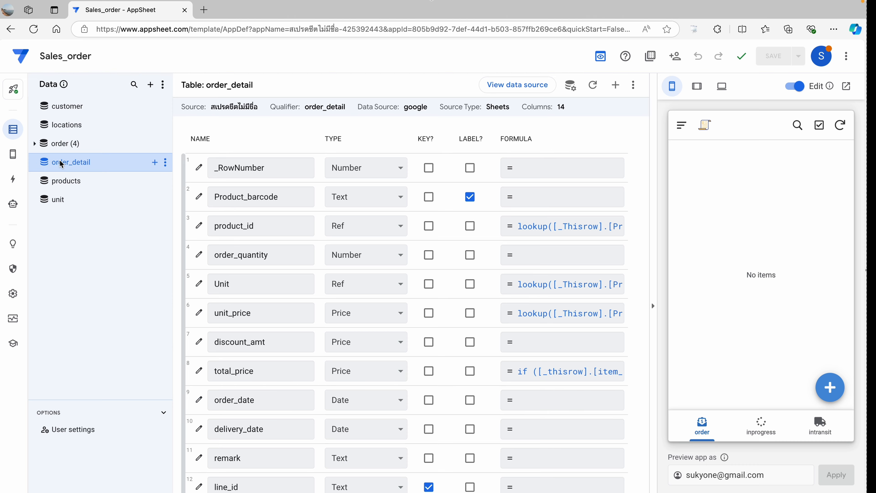
click(65, 183)
click(63, 204)
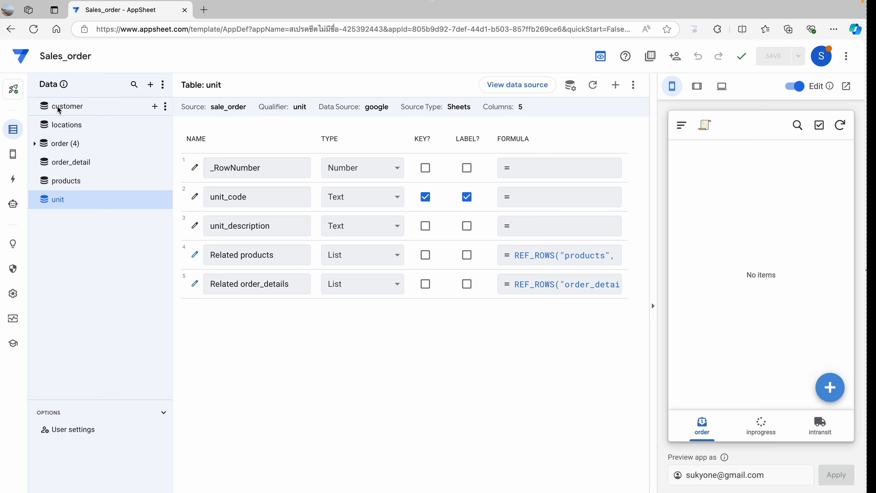
Open the data source spreadsheet of the customer table
click(166, 107)
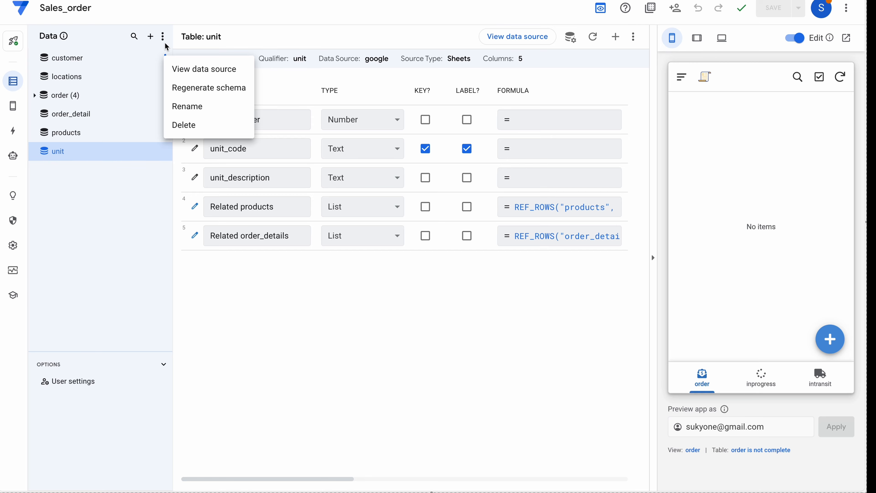
click(165, 59)
click(165, 58)
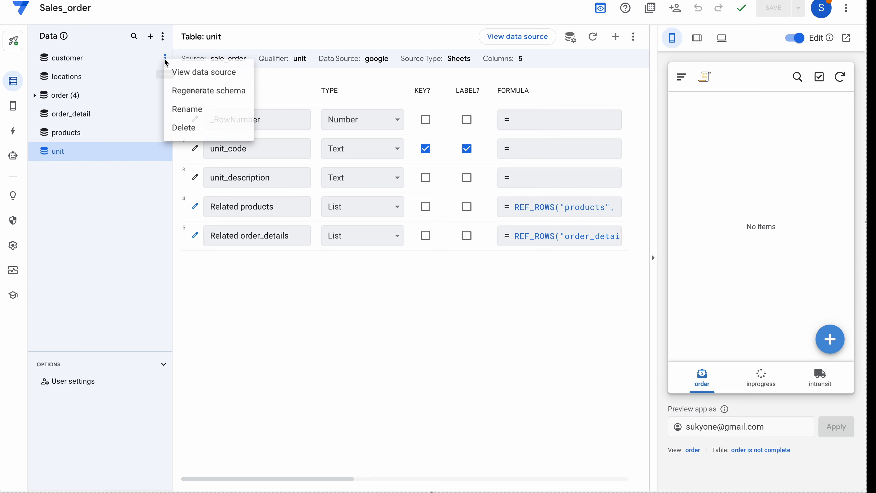
click(219, 74)
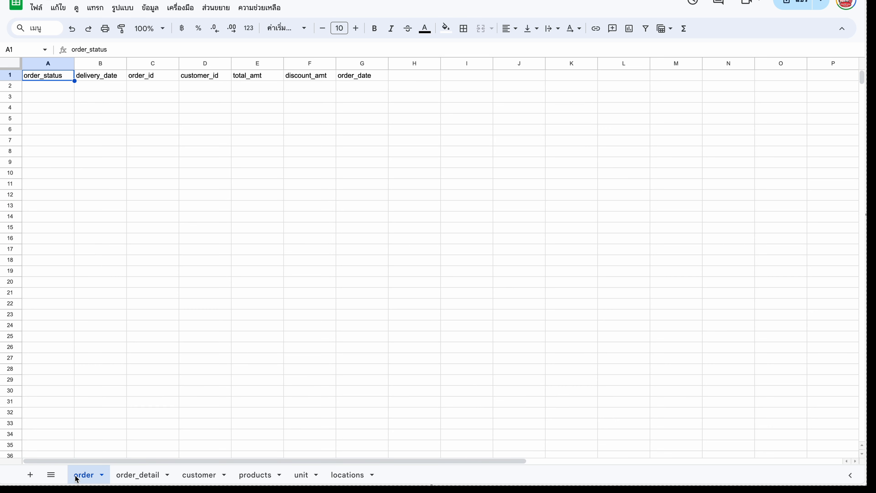
Look through the order, order_detail, customer, products and unit sheets to see their headers and sample rows
click(134, 480)
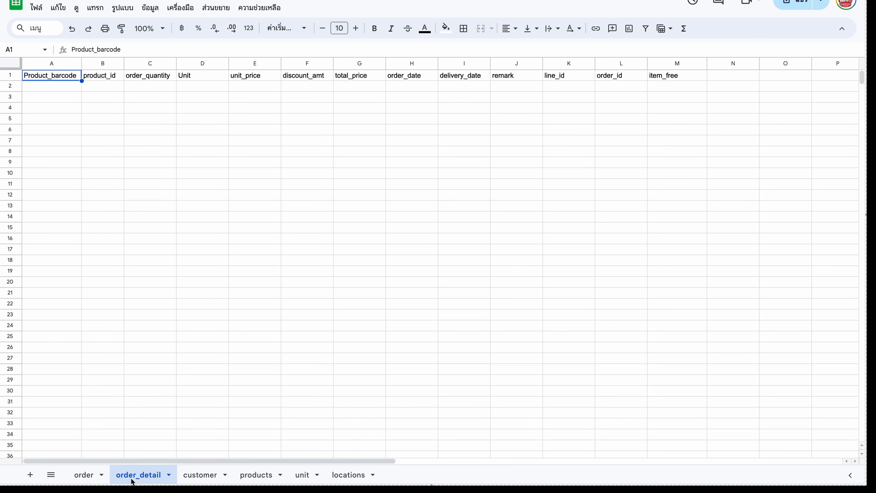
click(83, 479)
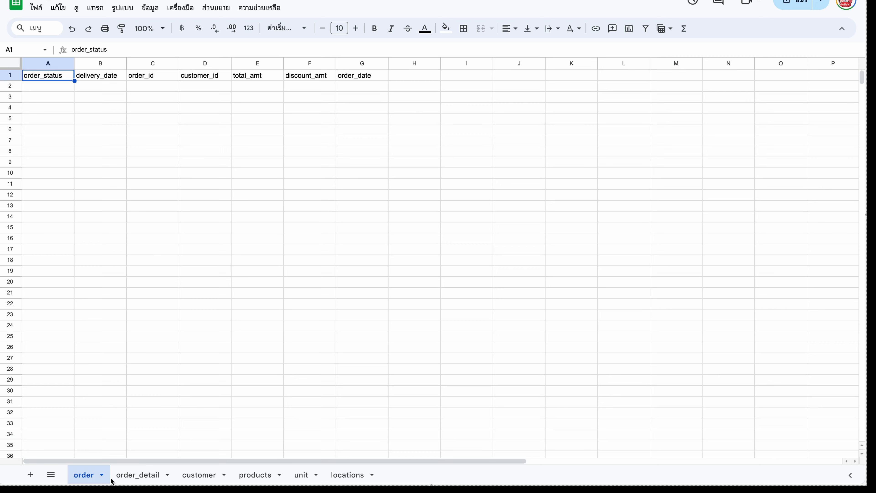
click(129, 478)
click(196, 477)
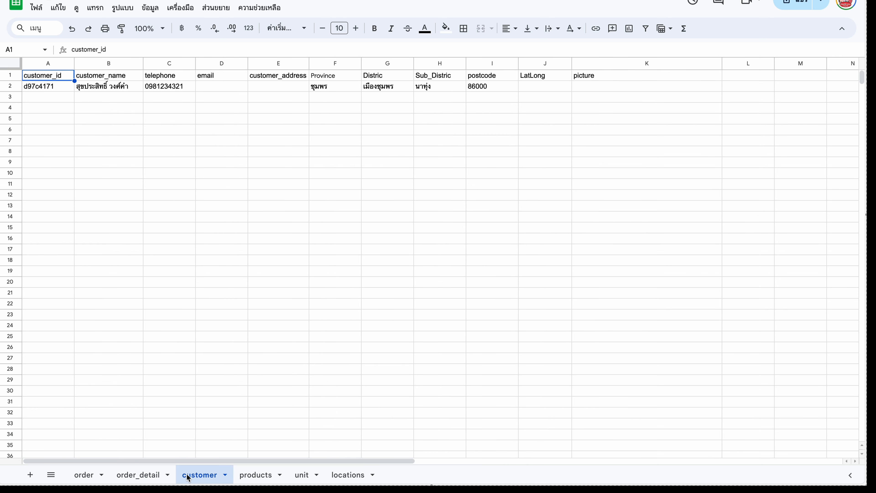
click(256, 479)
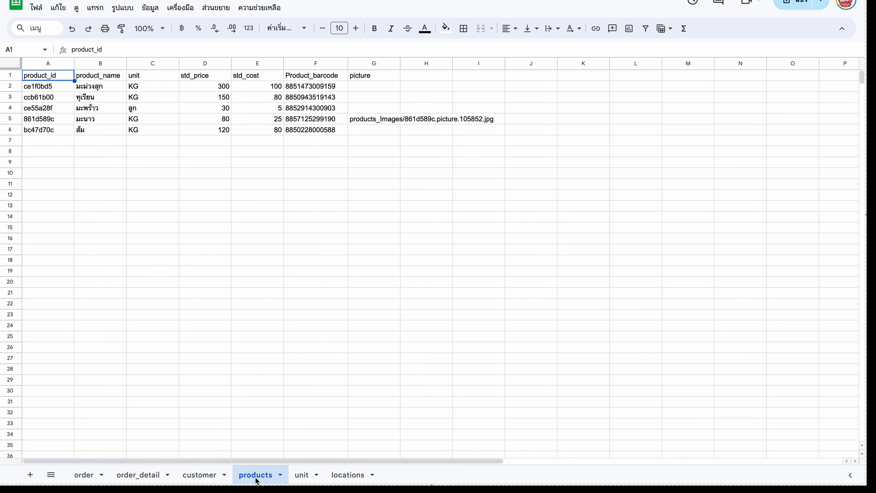
click(308, 479)
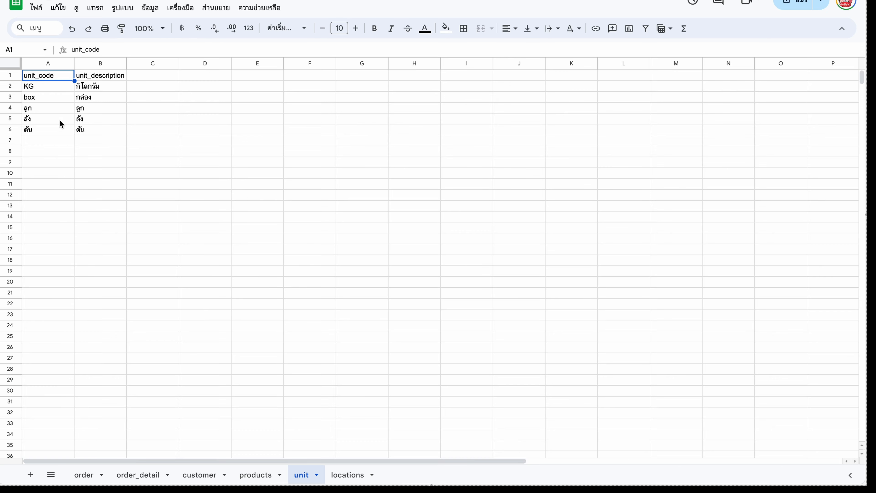
Examine the location codes, provinces, districts and postcodes in the locations sheet
click(352, 474)
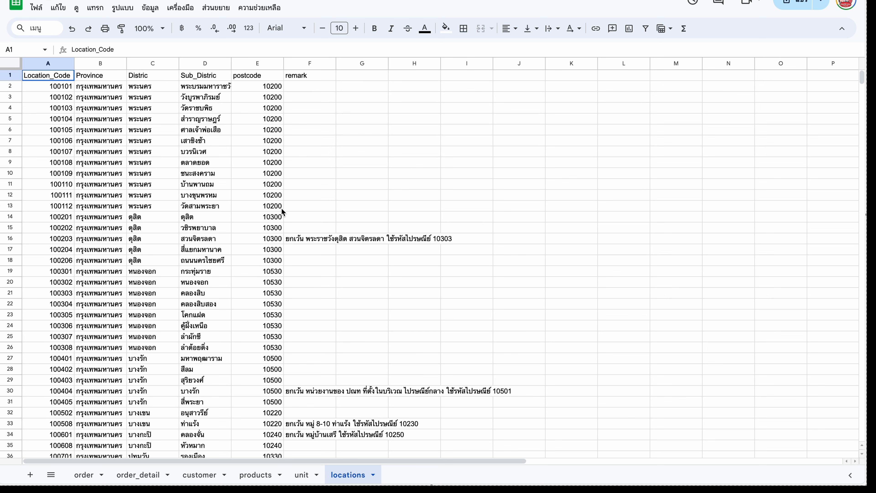
scroll(235, 206, down, 20)
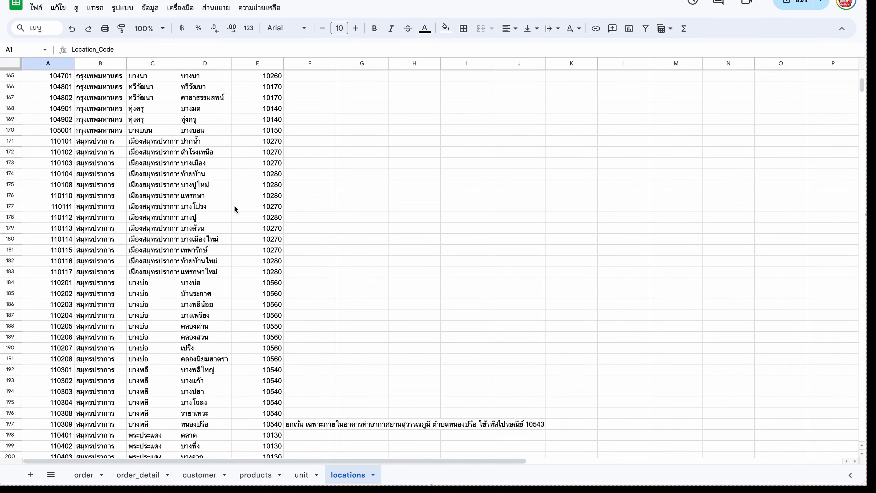
scroll(234, 207, down, 2)
scroll(234, 204, up, 20)
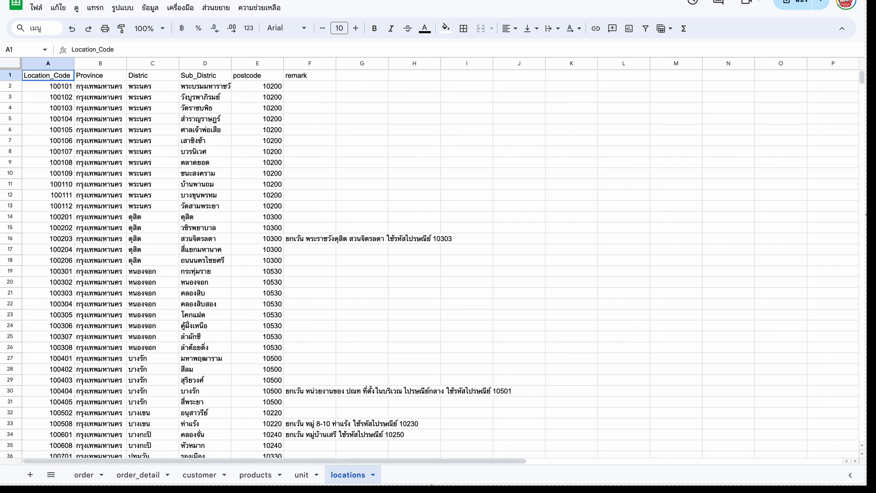
Return to the AppSheet editor and review the column types of the customer table
click(121, 9)
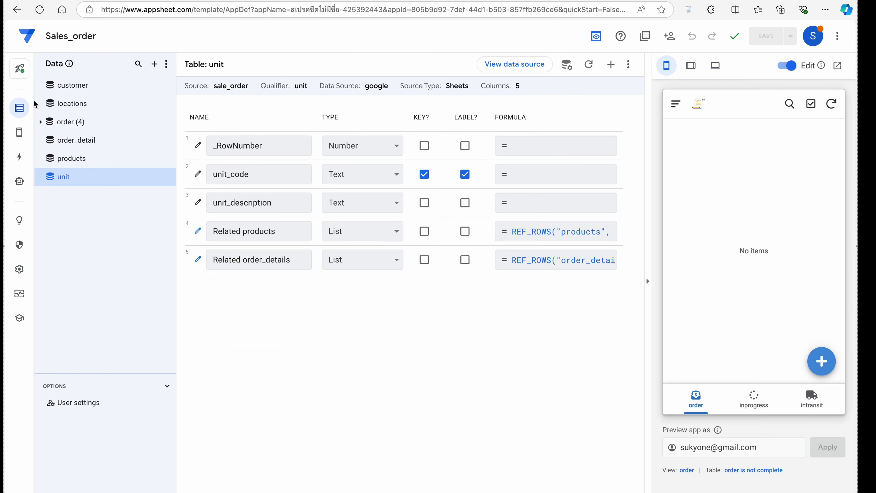
click(61, 89)
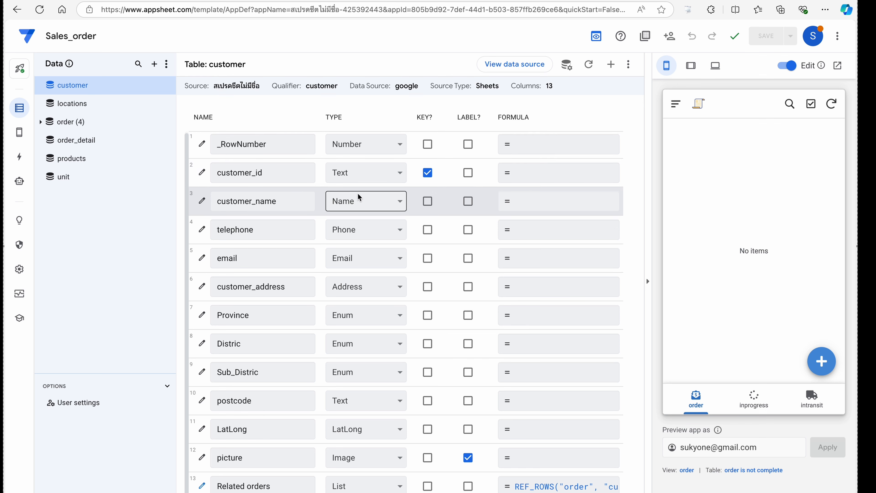
click(366, 203)
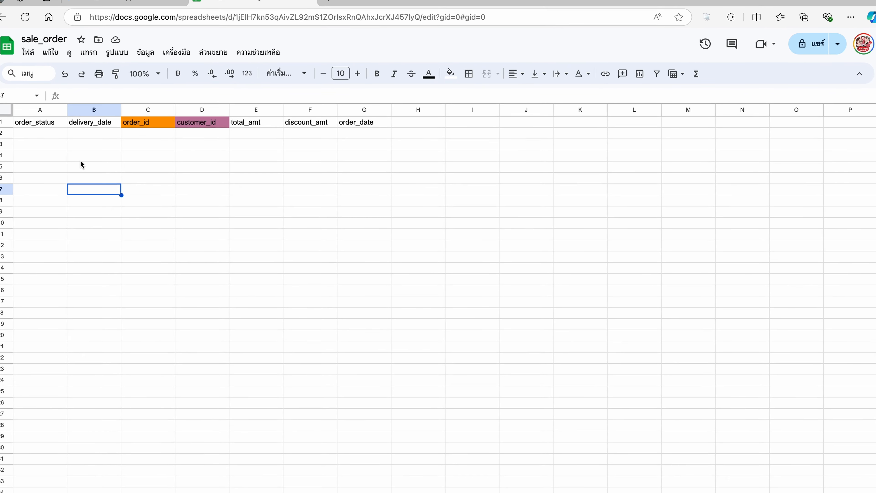
Switch to the sale_order spreadsheet and compare the order_id column in the order and order_detail sheets
click(25, 131)
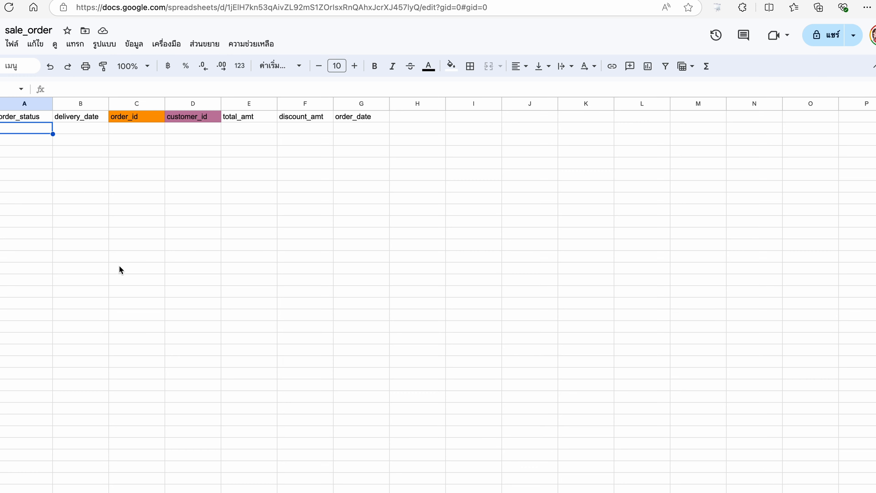
click(132, 102)
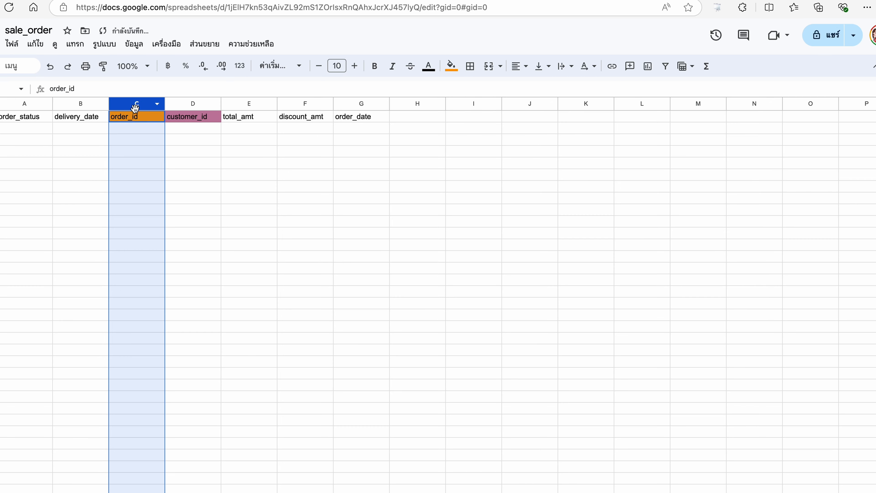
click(137, 118)
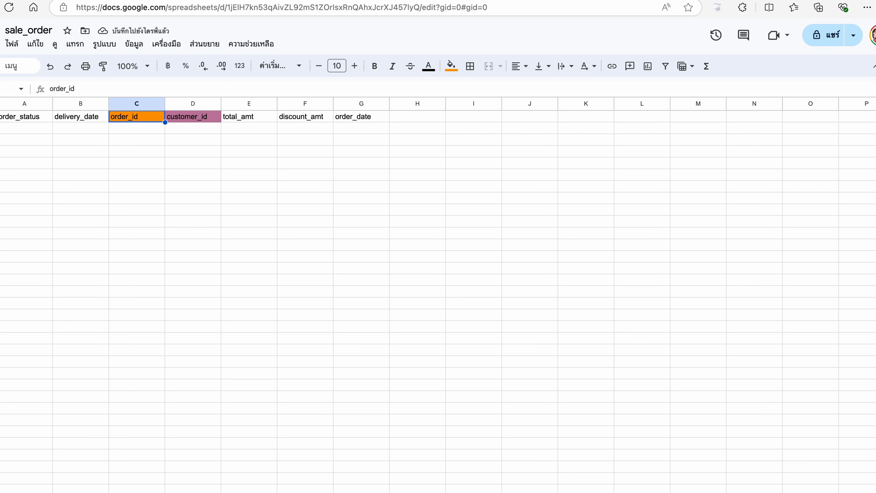
click(83, 492)
click(636, 103)
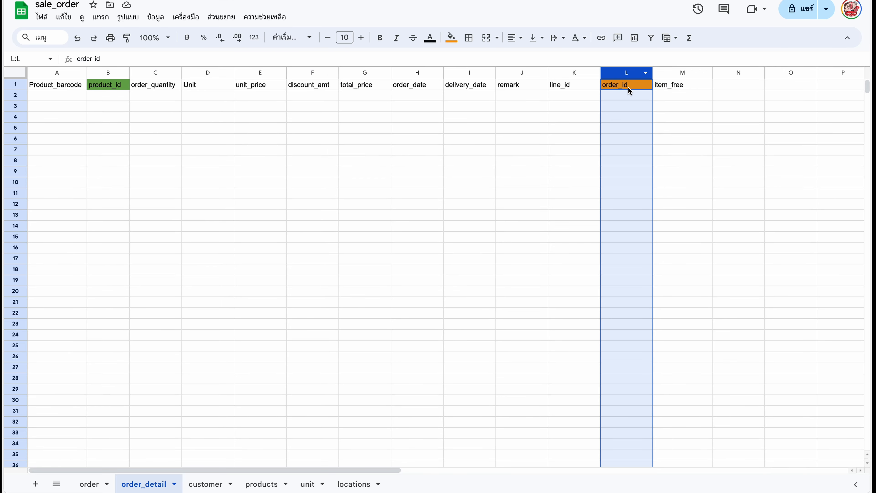
Go through the customer_id, total_amt, discount_amt and order_date headers in the order sheet
click(87, 483)
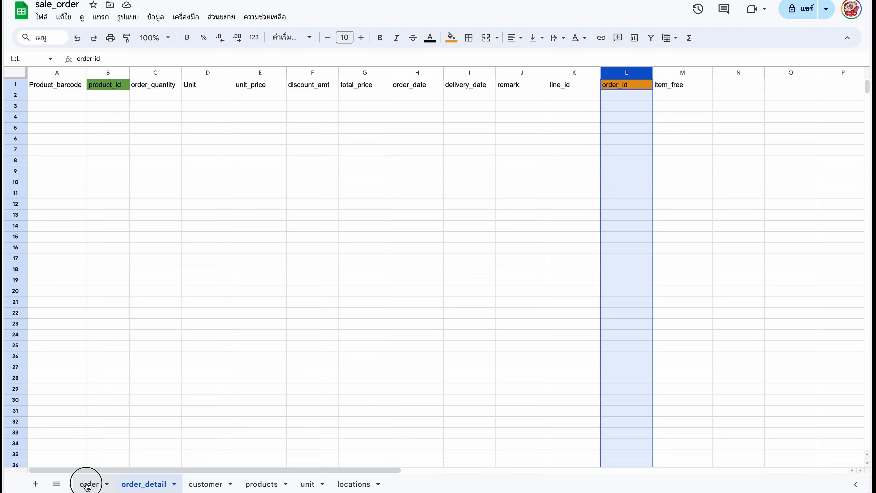
click(154, 143)
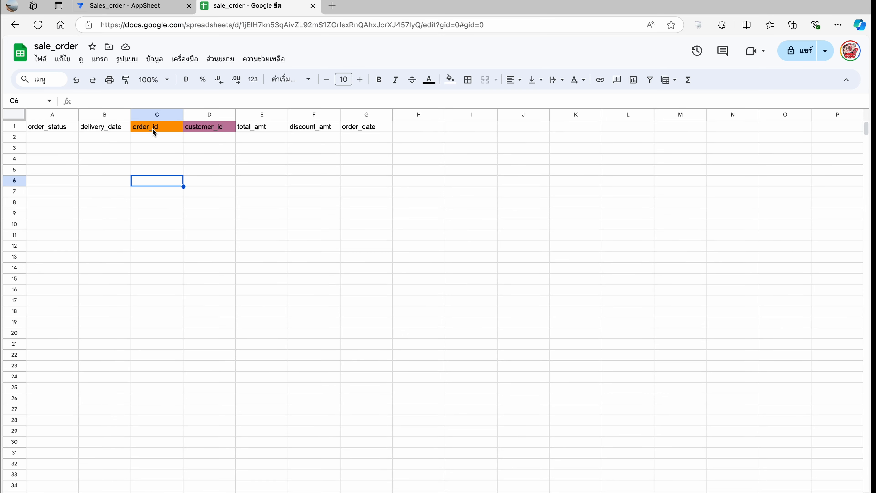
click(204, 128)
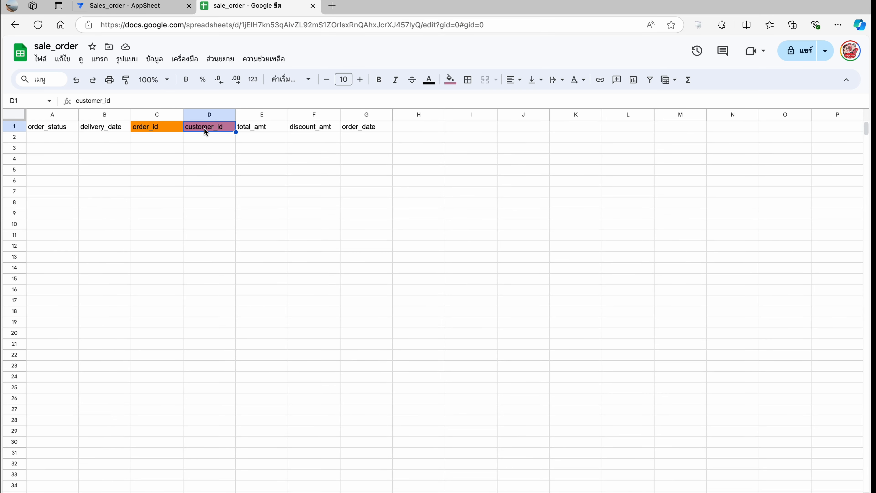
click(254, 132)
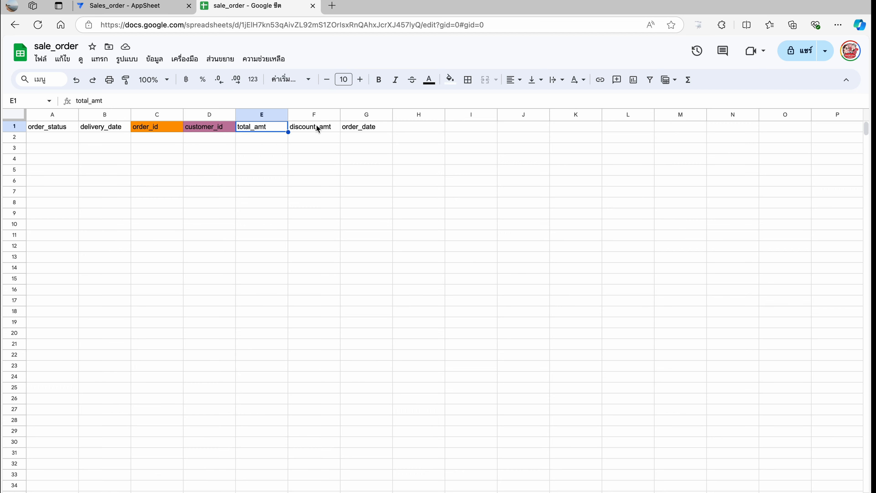
click(315, 128)
click(369, 129)
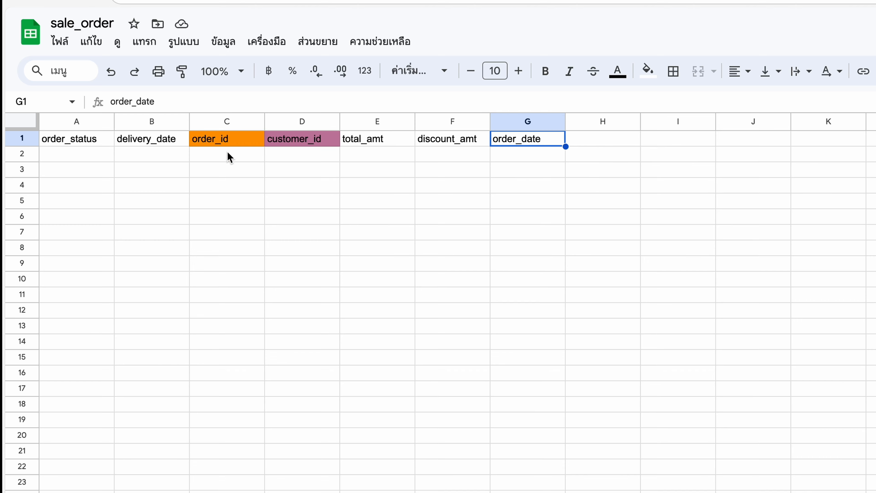
Select the order_id header in the order sheet and the matching order_id header in the order_detail sheet
click(229, 143)
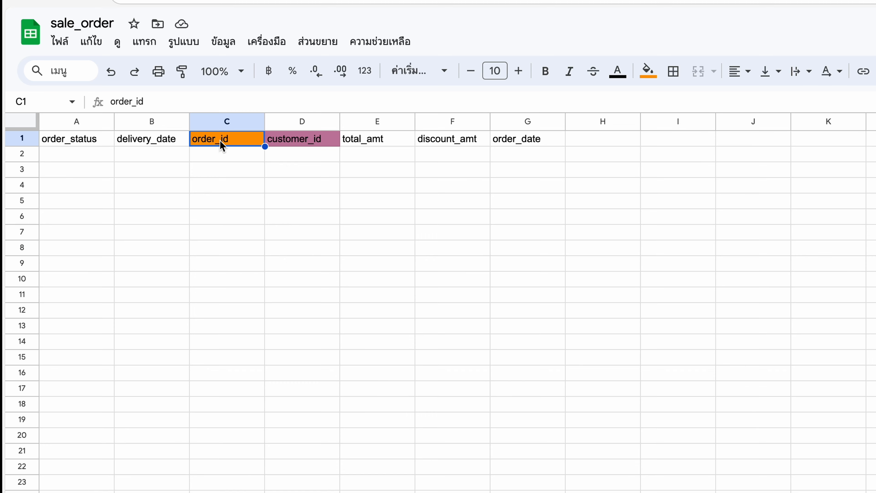
click(224, 157)
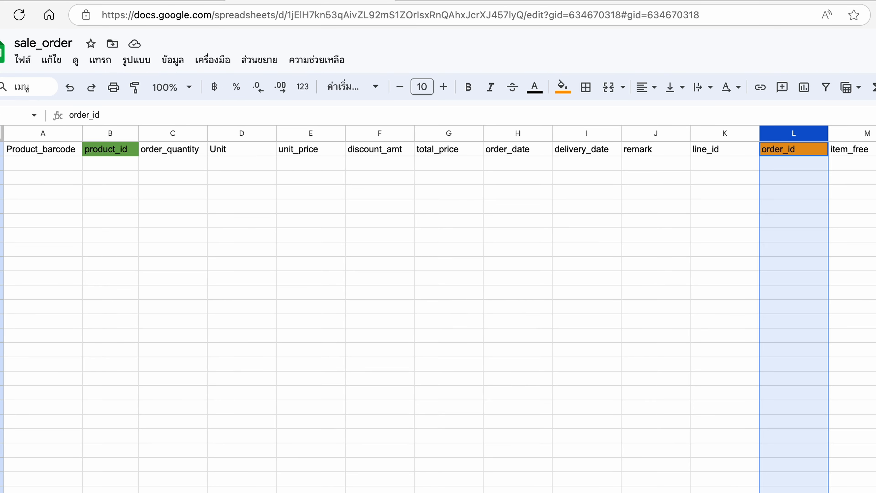
click(807, 152)
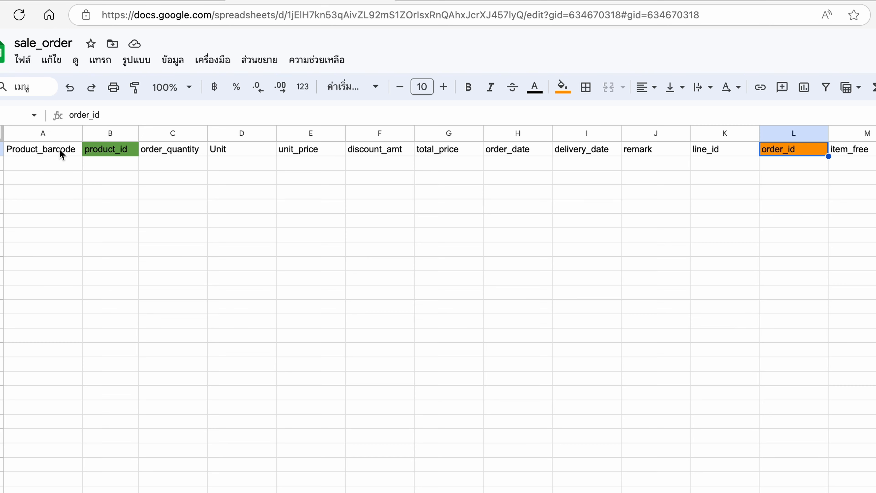
Go through the product_id, order_quantity, Unit and unit_price headers in the order_detail sheet
click(118, 150)
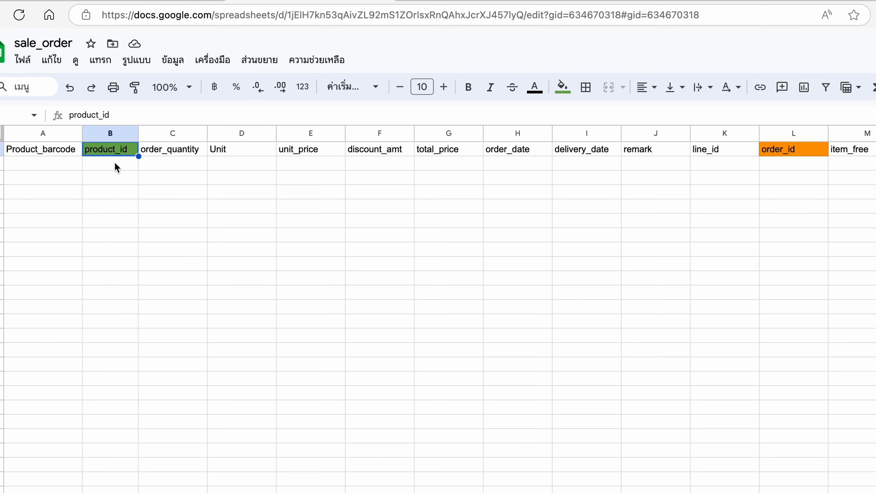
click(168, 167)
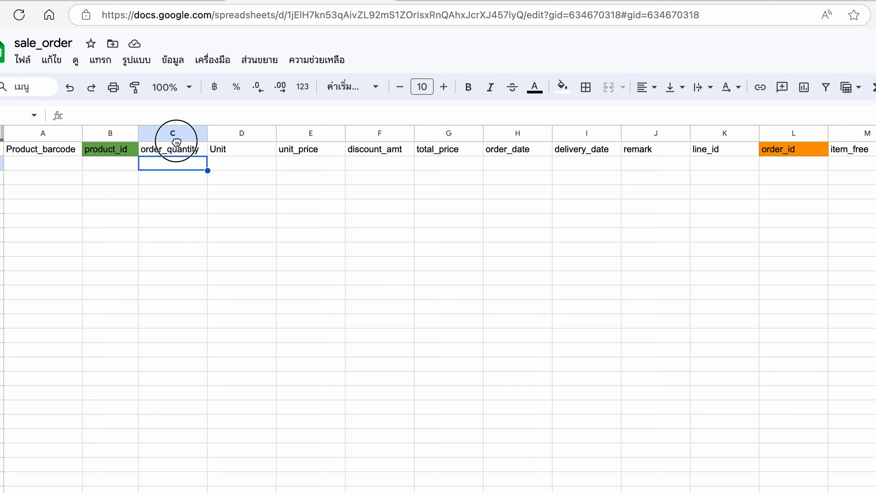
click(180, 152)
click(249, 156)
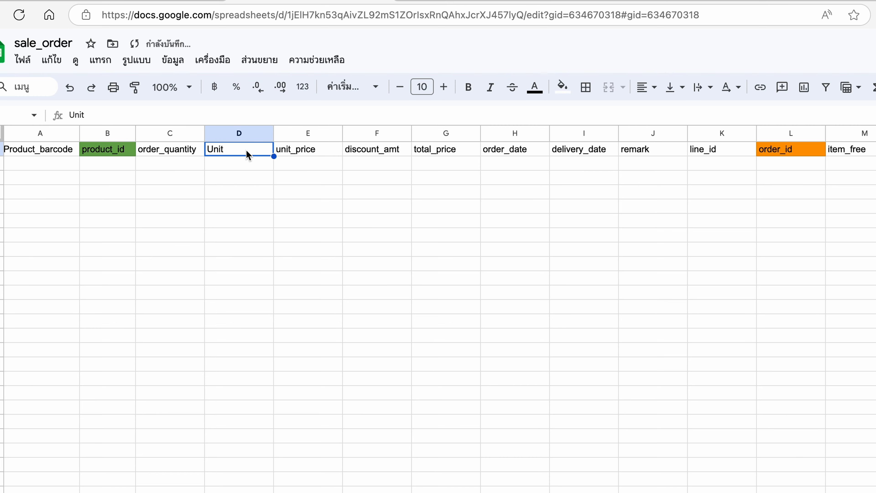
click(304, 155)
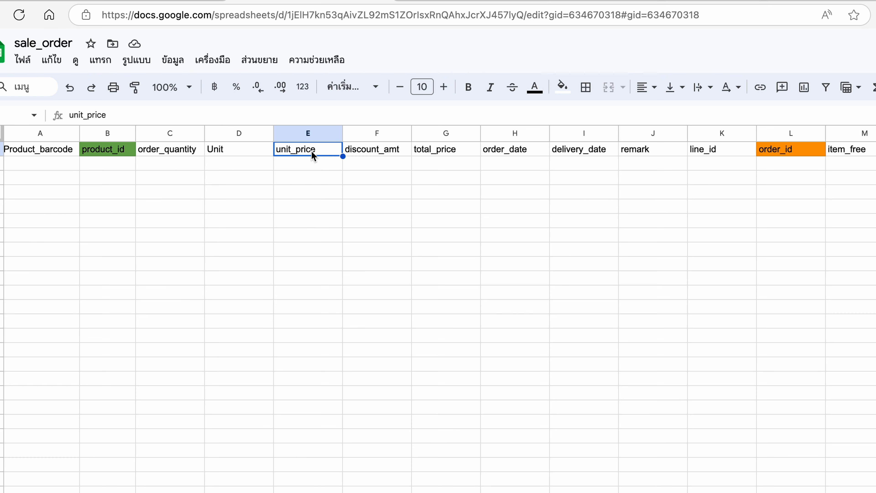
Match the product_id header in the order_detail sheet with product_id in the products sheet and select its first ID value
click(110, 155)
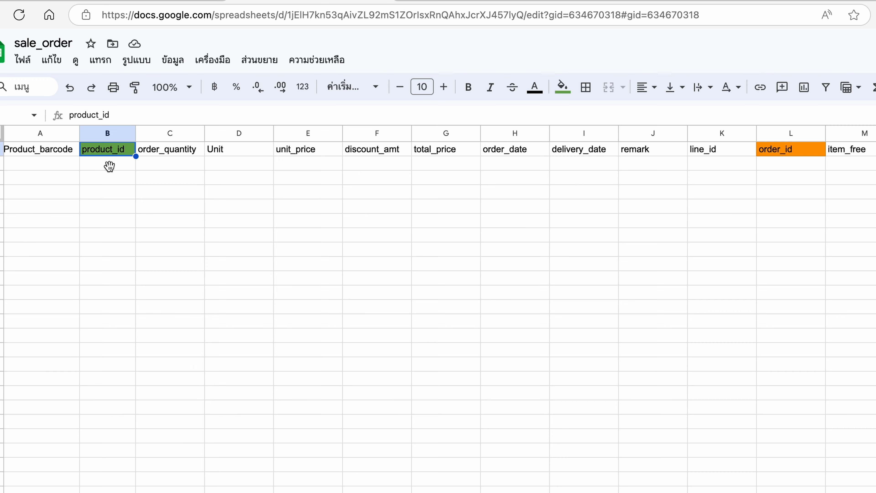
click(255, 492)
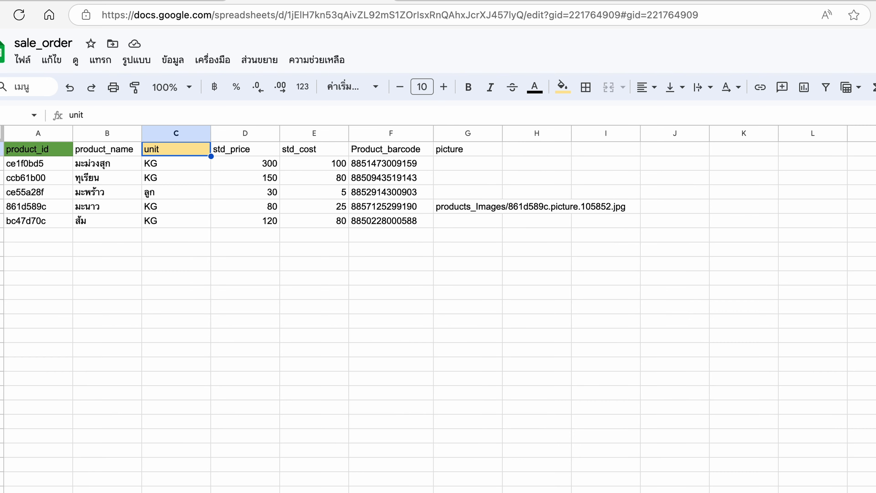
click(35, 150)
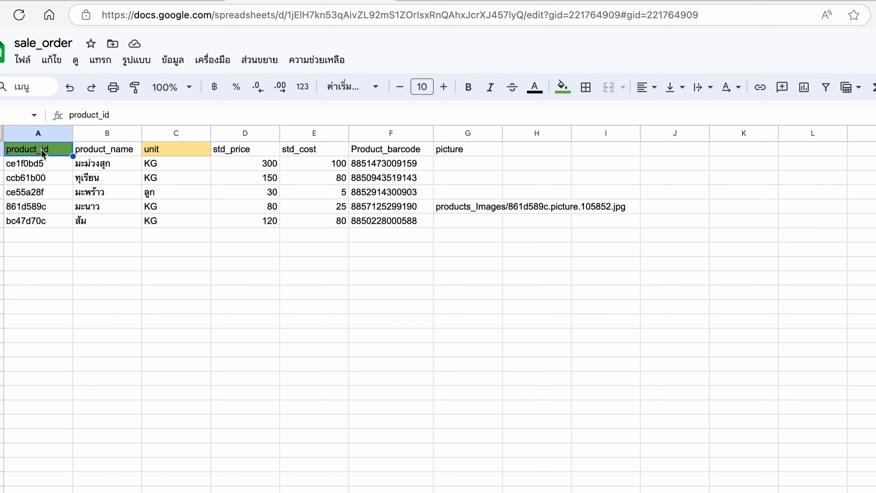
click(42, 165)
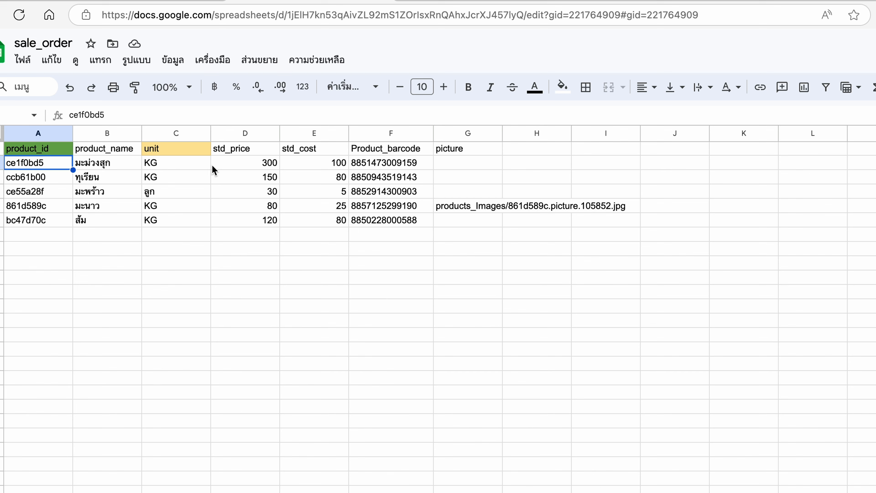
Select the unit header in the products sheet and the corresponding unit_code header in the unit sheet
click(165, 154)
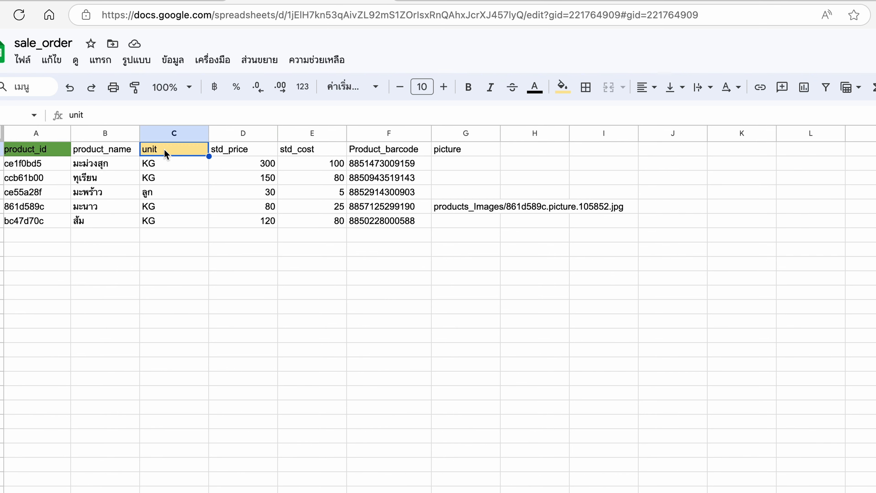
scroll(168, 154, down, 1)
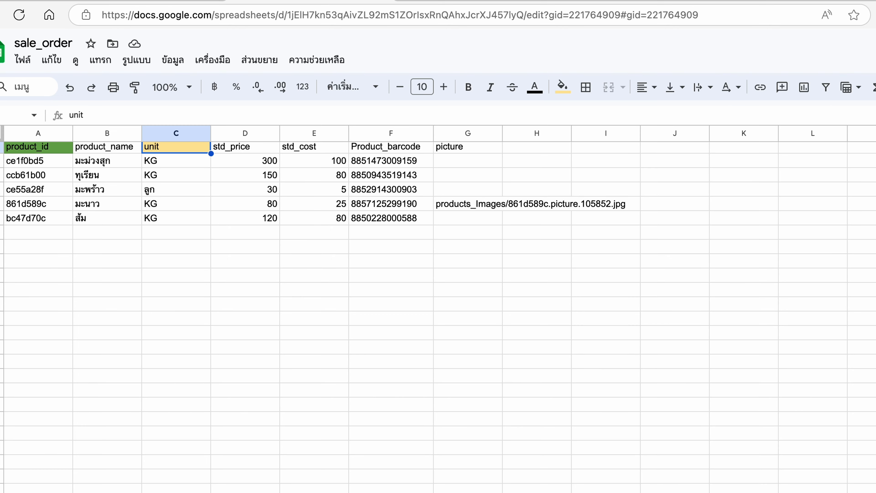
click(338, 491)
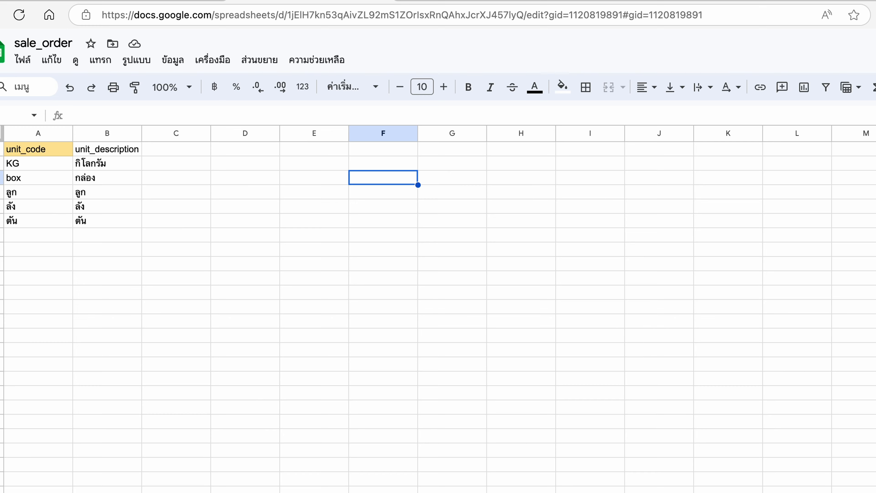
click(42, 151)
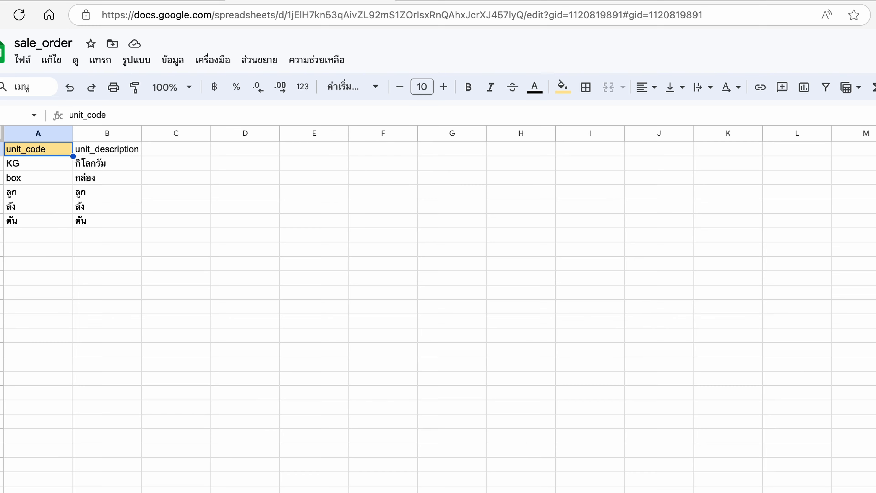
Compare the Province column in the customer sheet with the Province column in the locations sheet
key(ctrl+shift+Page_Down)
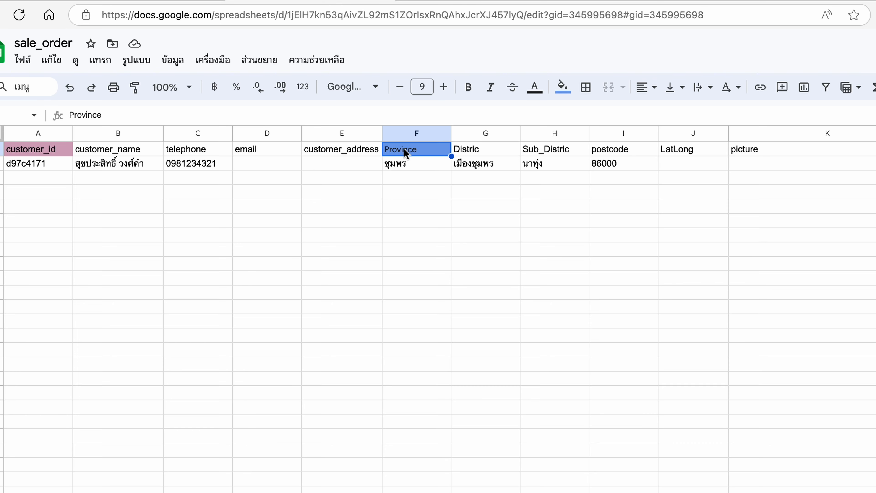
click(404, 169)
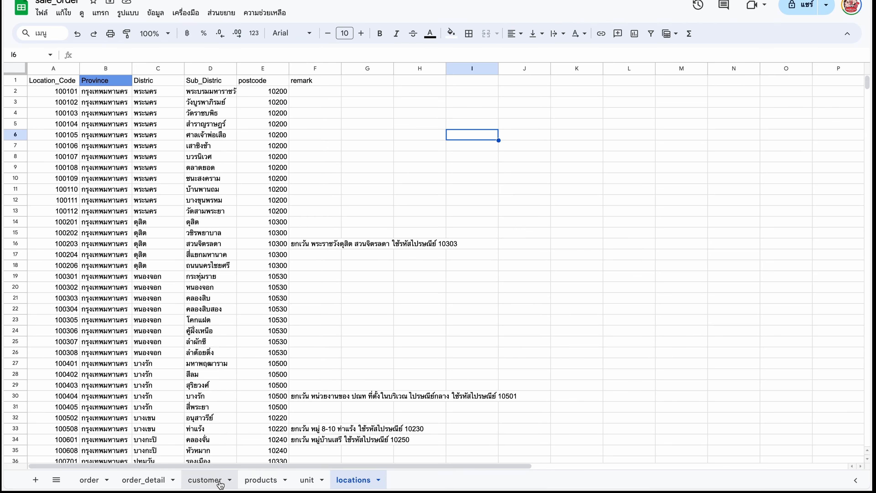
click(209, 481)
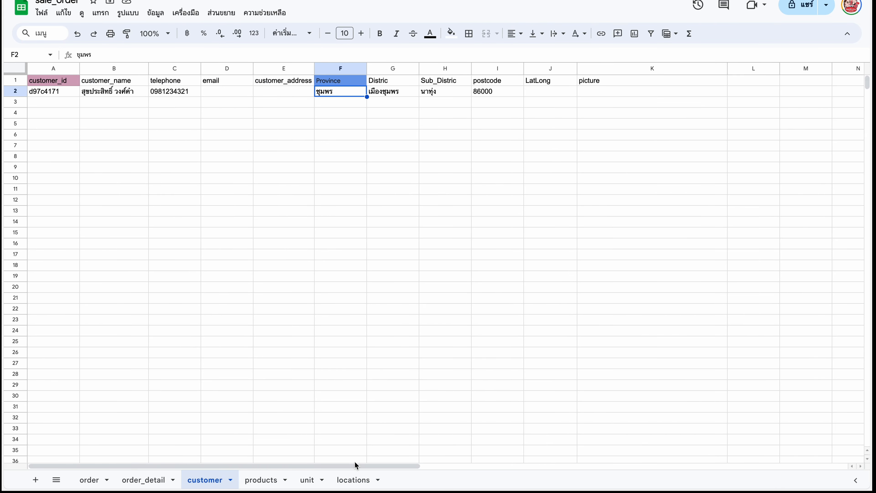
click(353, 480)
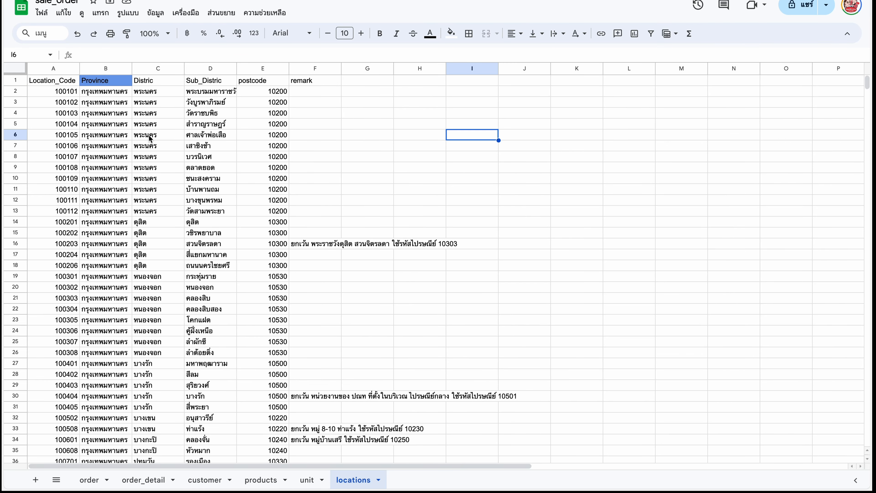
click(204, 480)
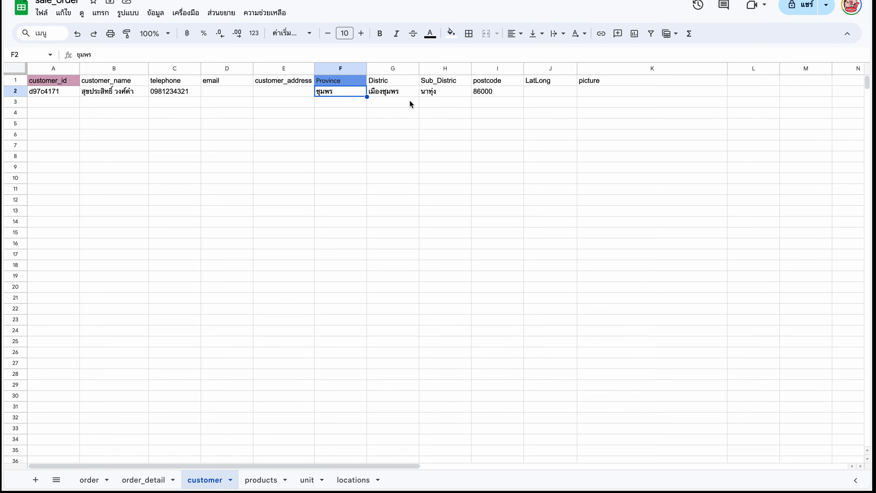
Look through the order_detail, customer, products, unit and locations sheets one after another
click(169, 480)
click(214, 480)
click(272, 480)
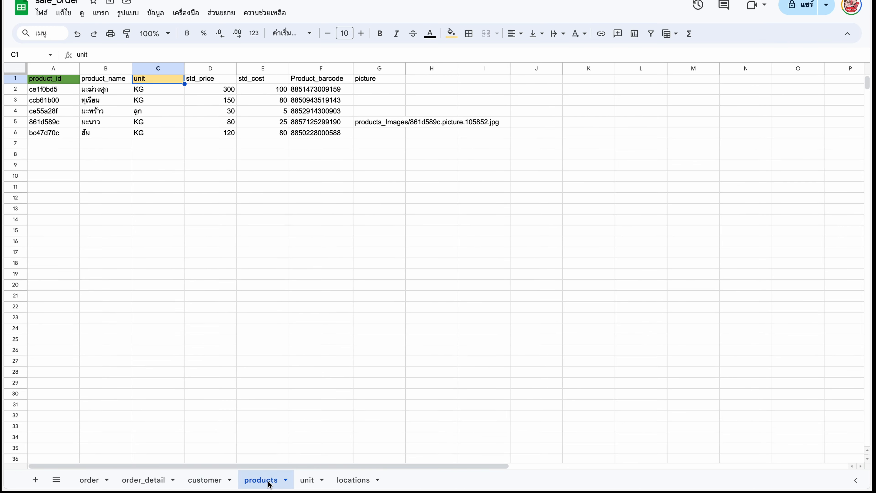
click(307, 481)
click(354, 482)
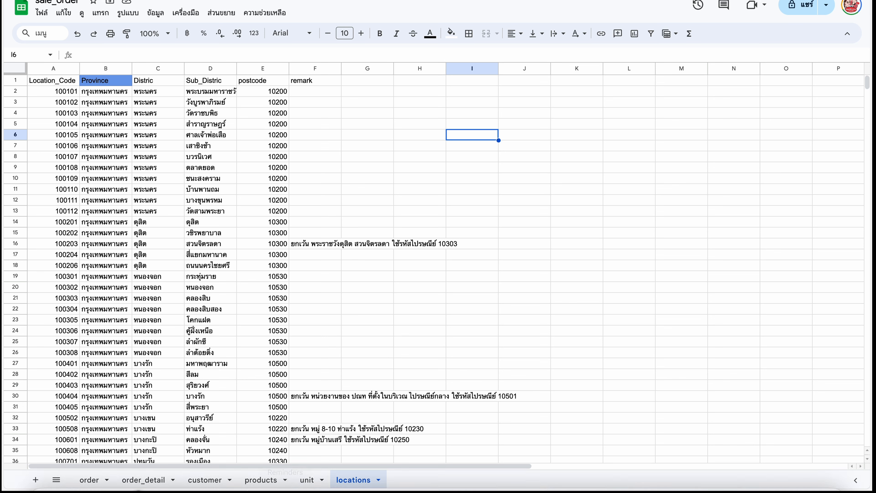
Return to the order sheet, select its customer_id header, and open the order_detail sheet
click(91, 480)
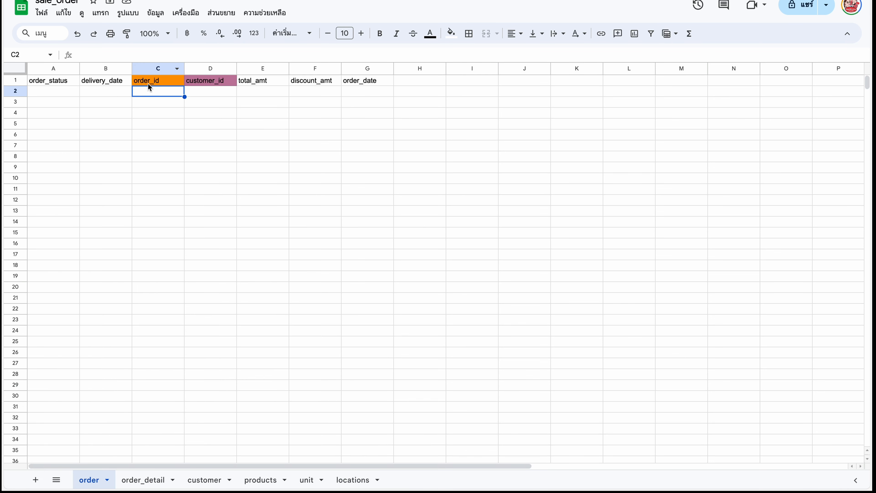
click(194, 85)
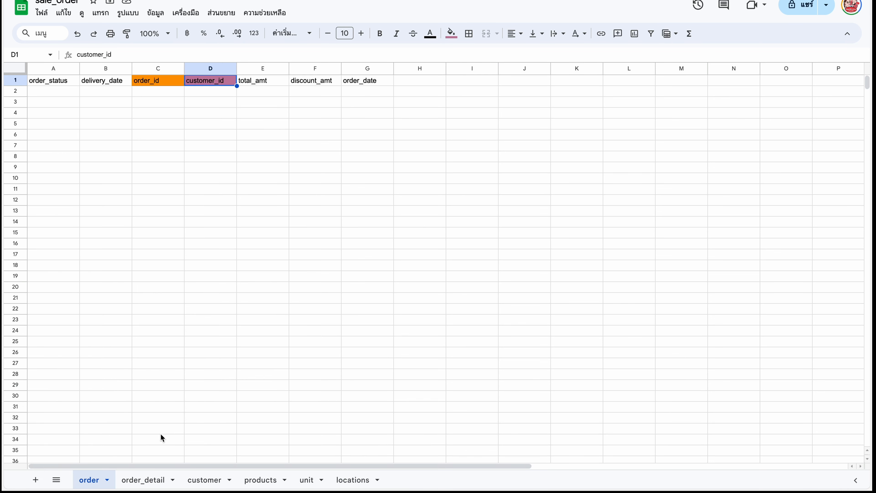
click(138, 479)
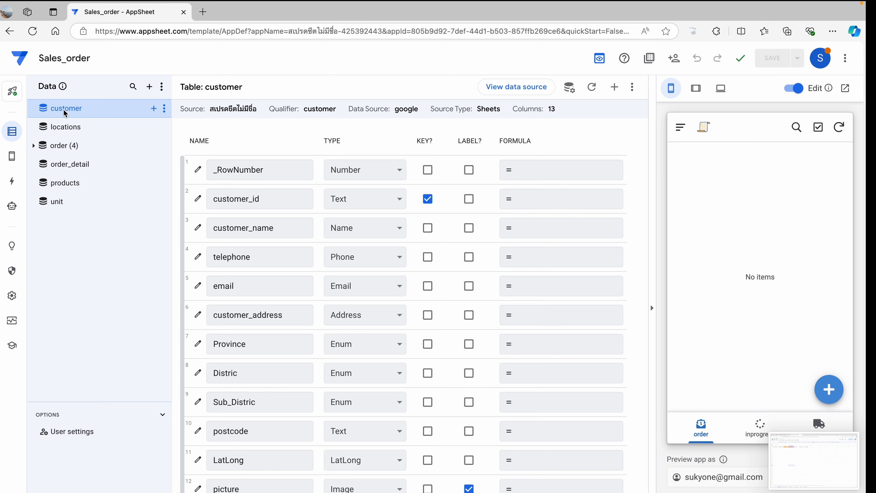
Review the column structures of the locations, order, order_detail, products and unit tables in the AppSheet editor
click(63, 127)
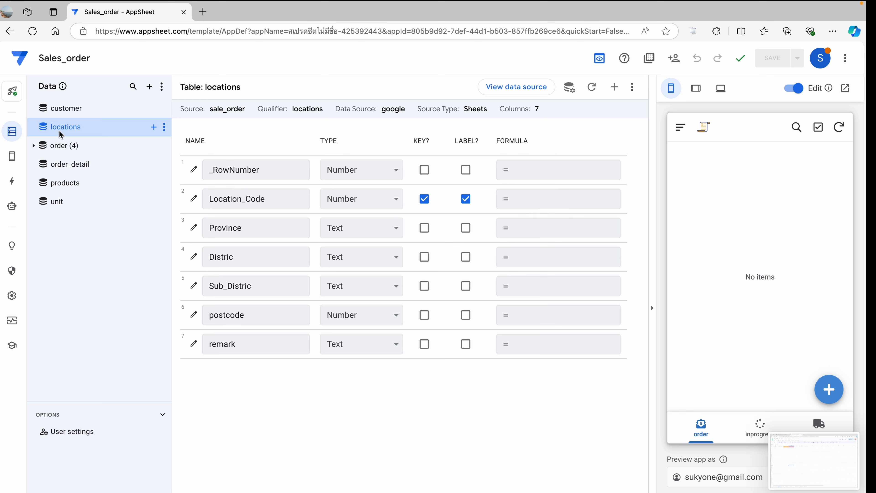
click(59, 143)
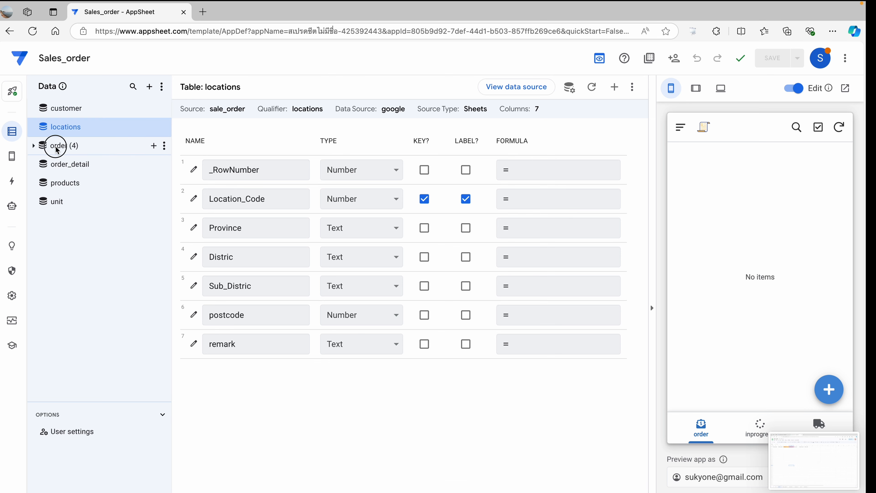
click(65, 169)
click(65, 183)
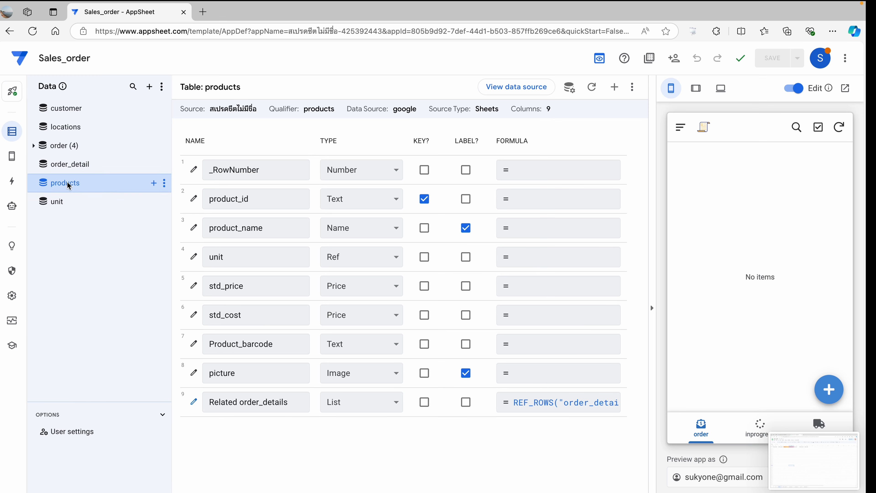
click(63, 207)
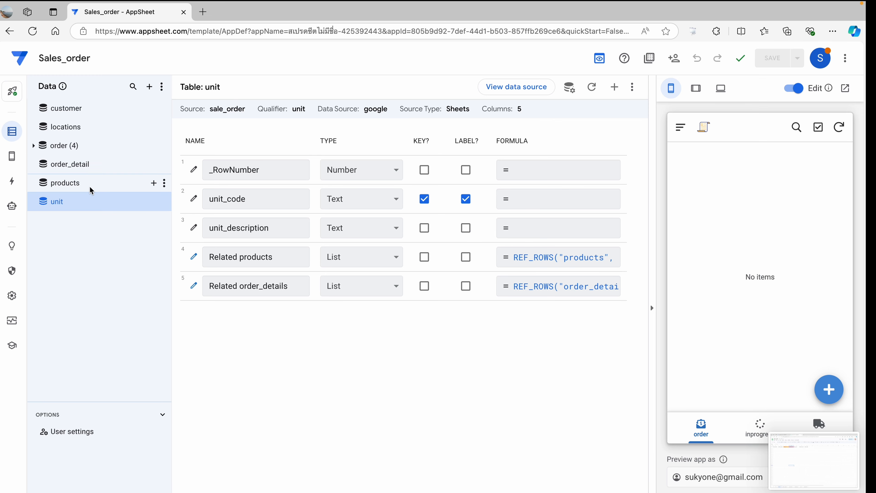
Open the customer table's data source from AppSheet and show the customer sheet in the spreadsheet
click(68, 114)
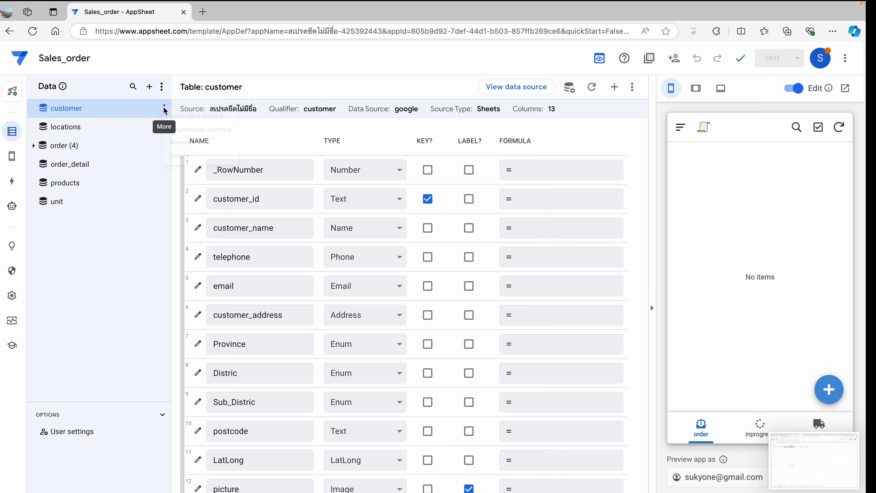
click(164, 107)
click(189, 119)
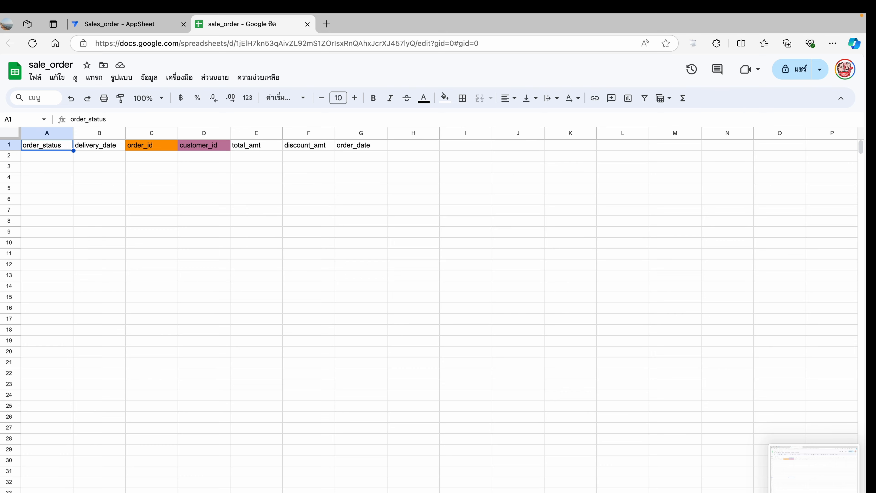
key(alt+Down)
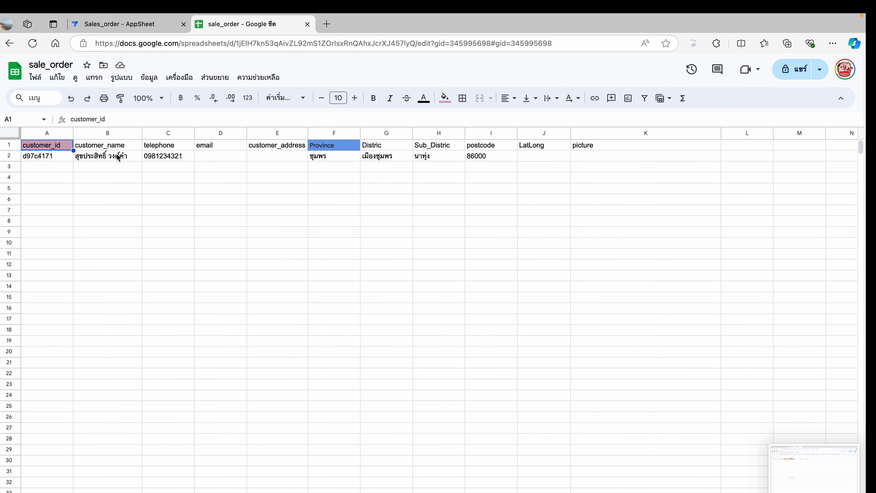
Return to the AppSheet editor and review all column settings of the customer table, through to the description and search options
click(102, 29)
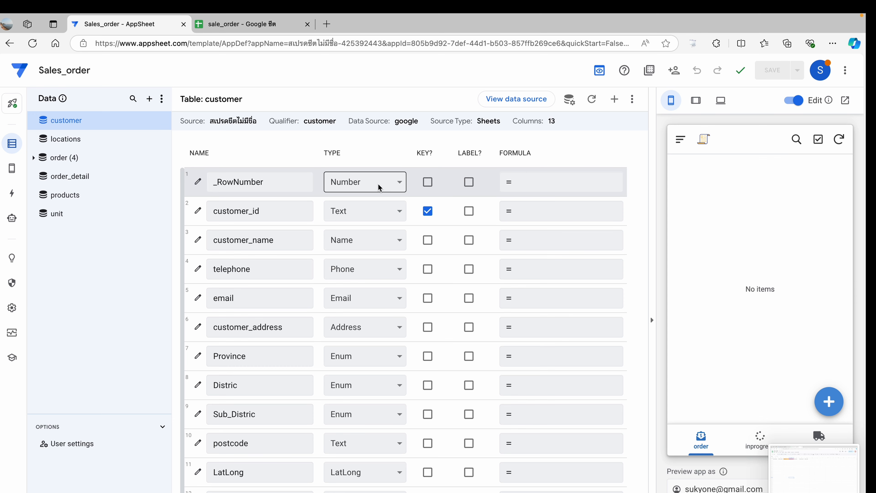
scroll(517, 193, right, 2)
scroll(520, 195, right, 10)
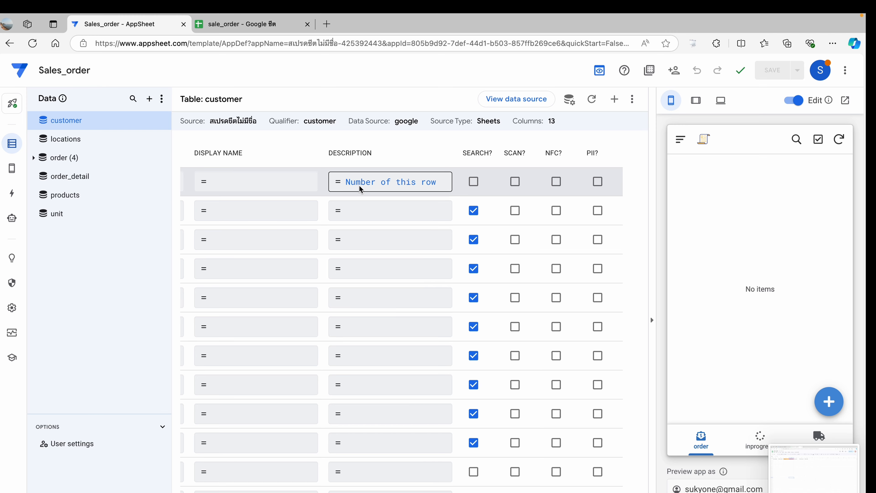
scroll(359, 189, left, 12)
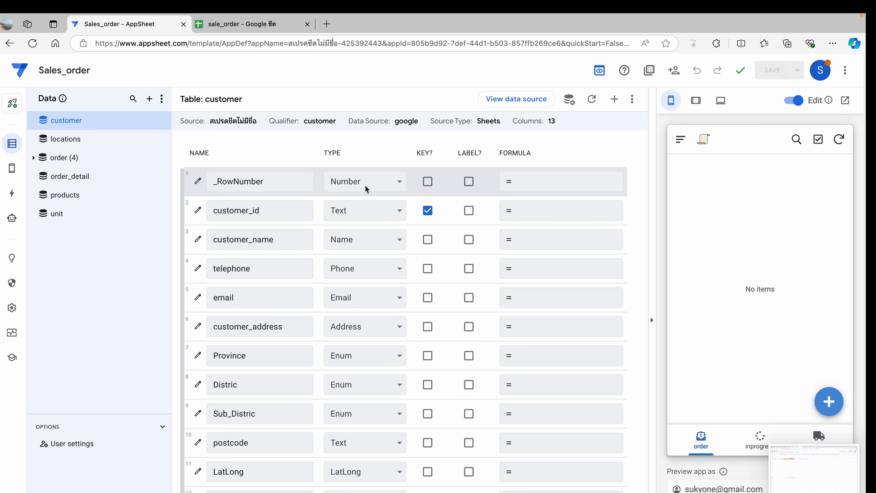
Inspect the available data types for customer_id in the customer table, keep Text, and examine the column's initial value
click(385, 218)
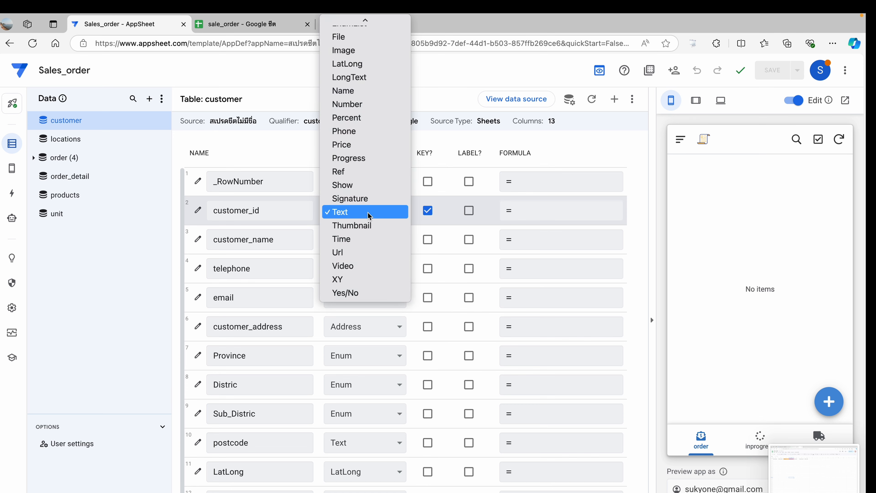
click(455, 132)
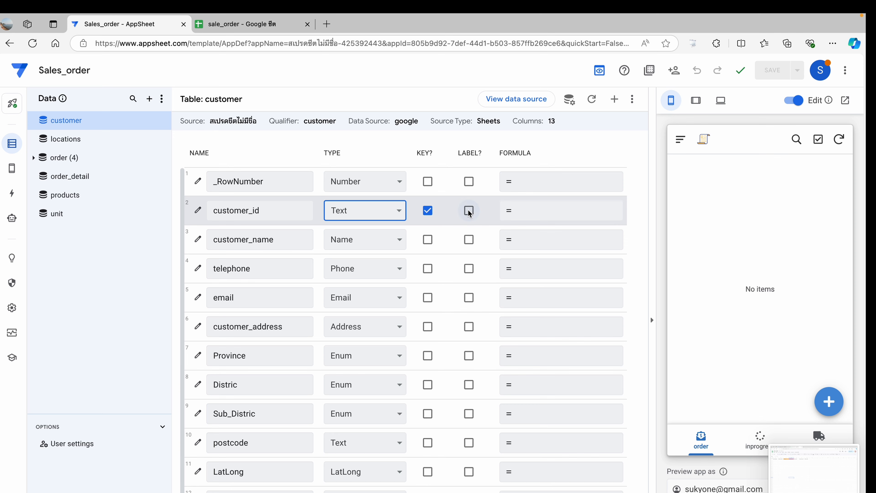
scroll(469, 213, right, 7)
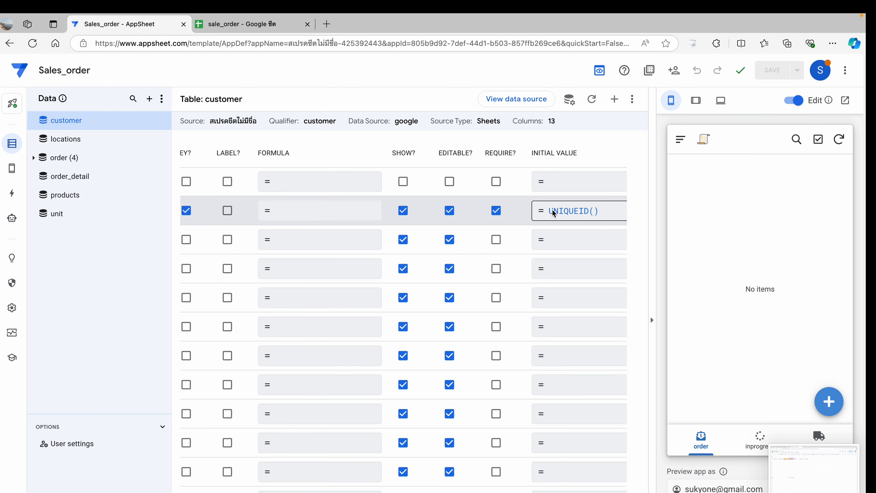
Examine the show, editable, require and initial value settings of customer_id in the customer table
scroll(557, 214, right, 1)
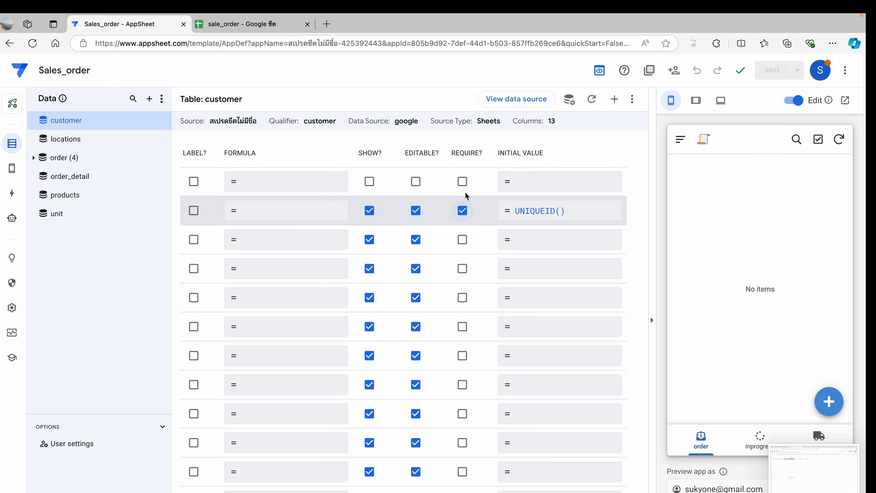
scroll(464, 158, left, 1)
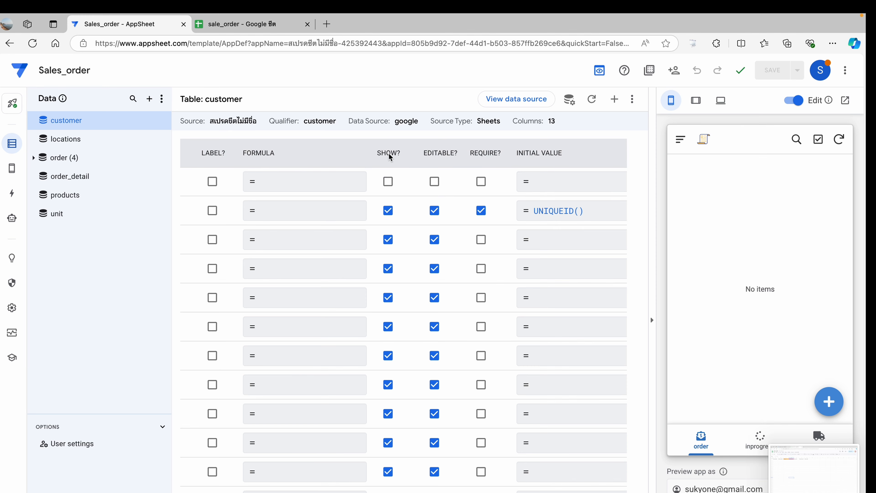
scroll(548, 210, right, 3)
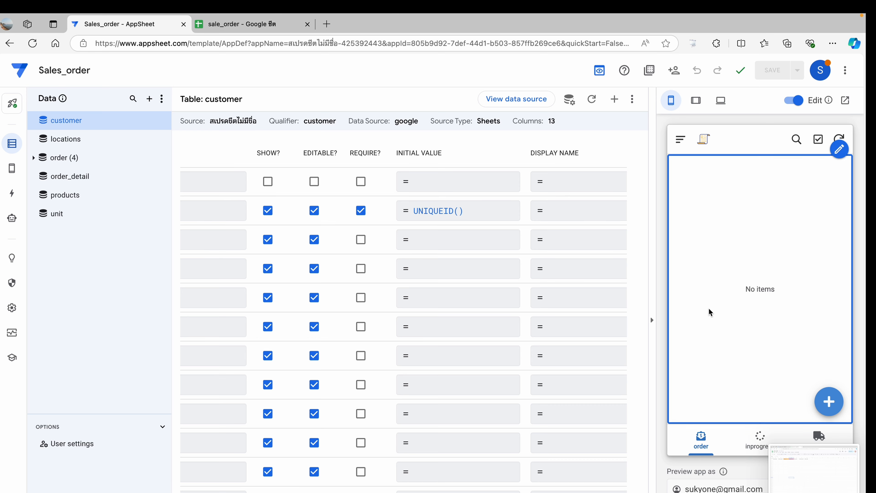
Open the Customers view in the app preview and start a new customer entry to inspect its form
click(681, 140)
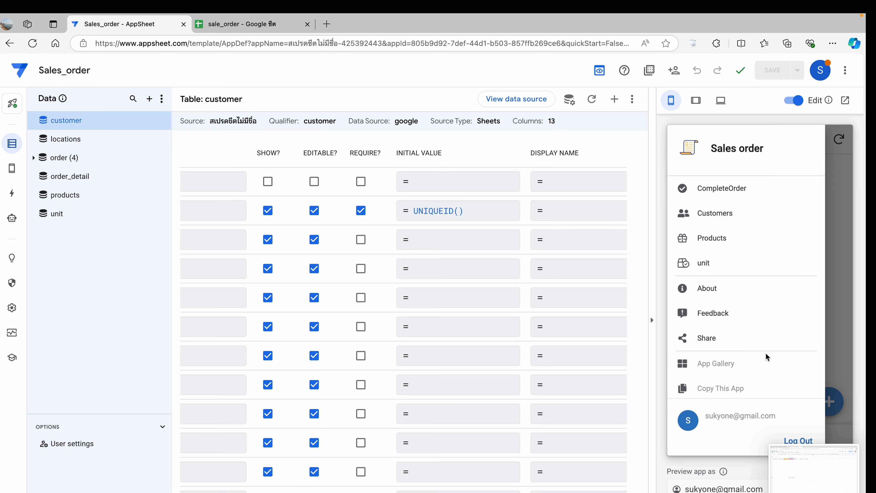
click(717, 209)
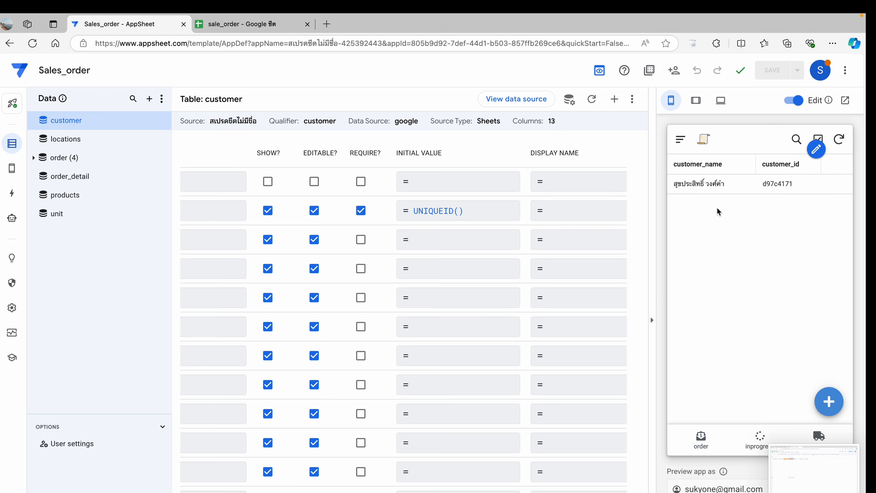
click(828, 401)
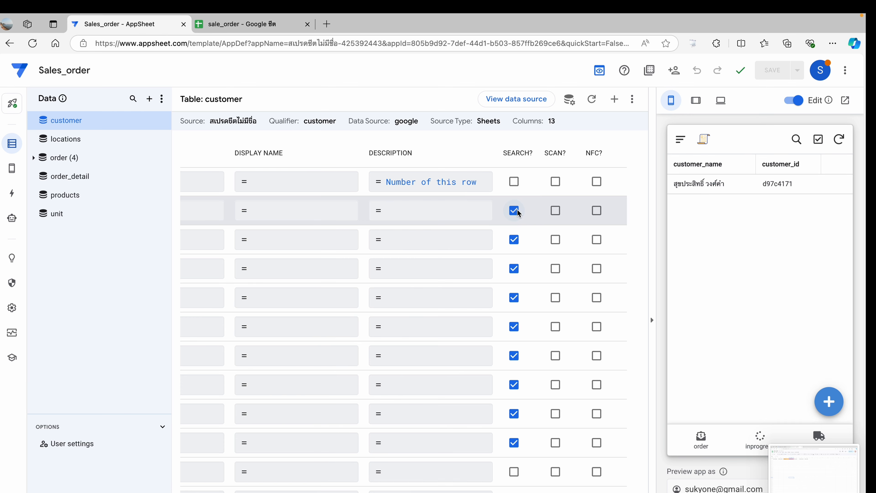
Review the remaining customer_id settings, from search and description back to the type, key and formula options
scroll(517, 210, left, 1)
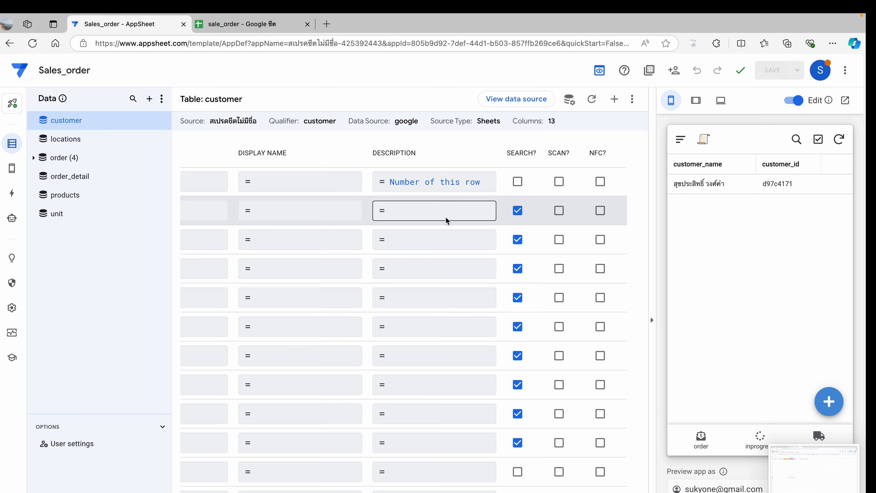
scroll(446, 219, left, 10)
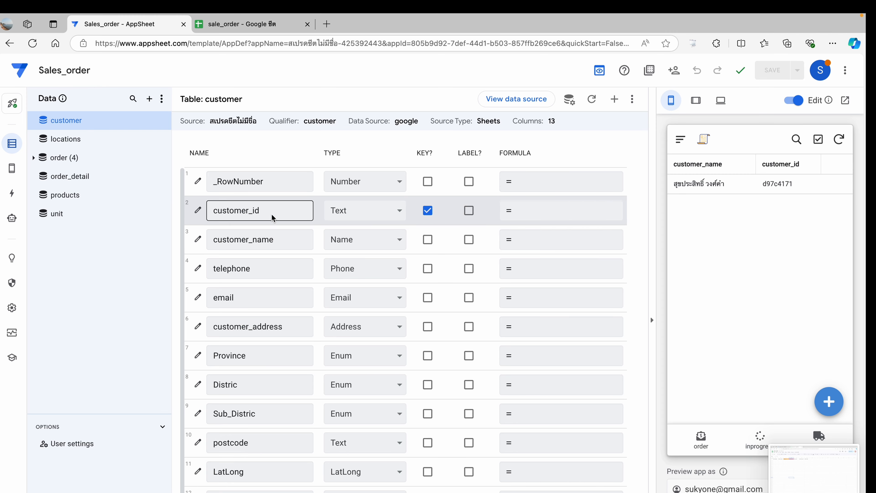
scroll(366, 219, down, 1)
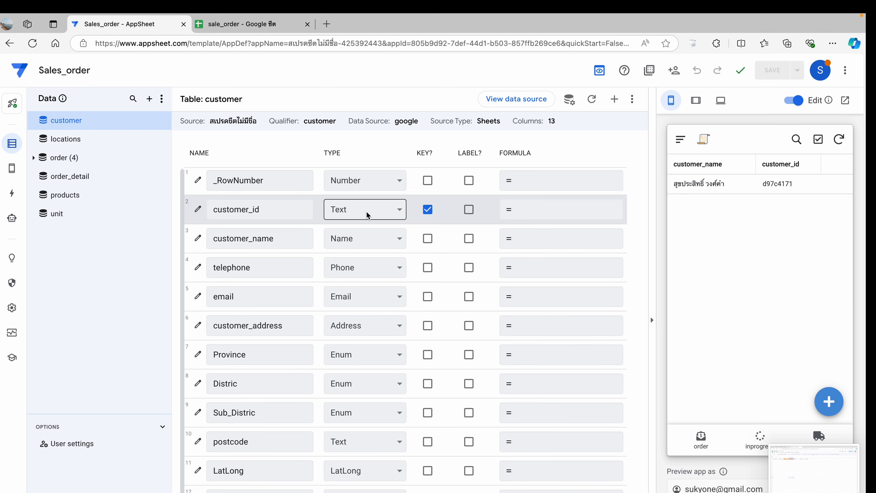
scroll(490, 204, right, 3)
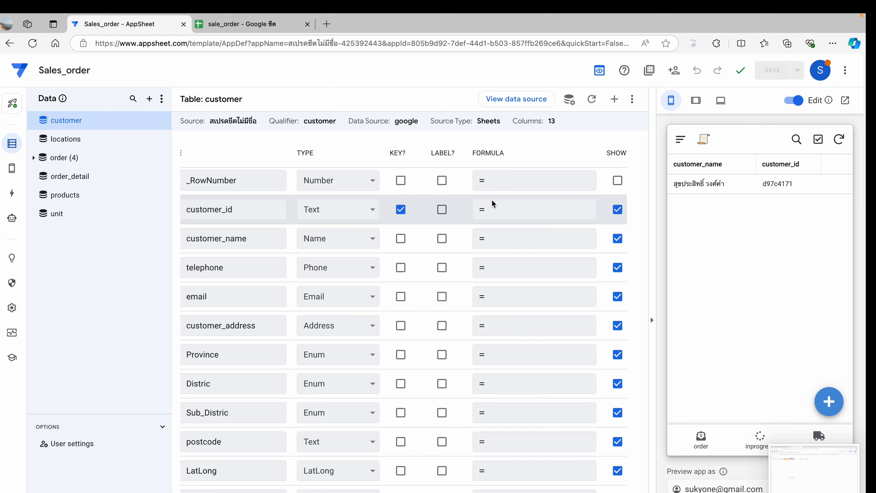
scroll(490, 206, left, 3)
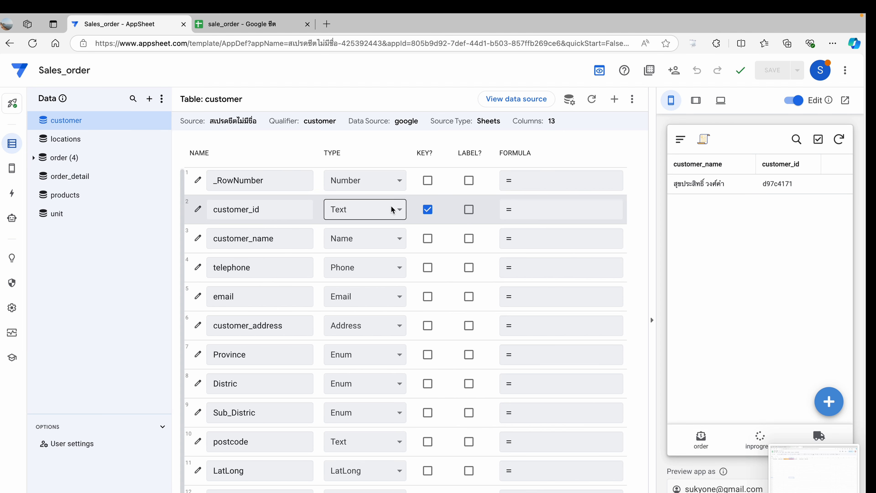
Inspect the data type choices for customer_name, telephone, email and customer_address, keeping Name, Phone, Email and Address
click(389, 242)
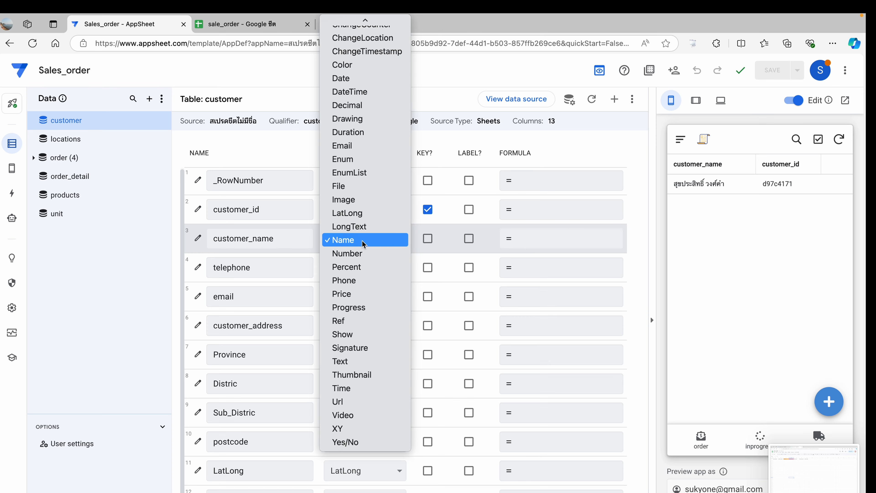
click(442, 81)
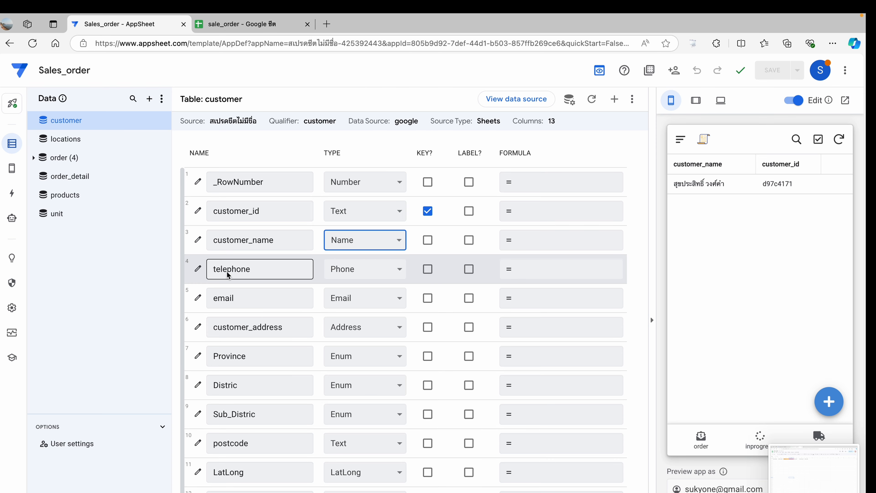
click(378, 277)
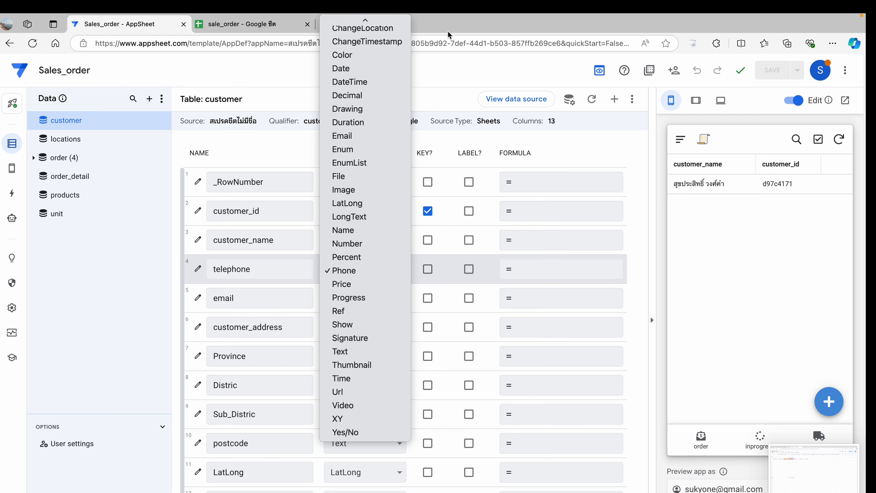
click(337, 276)
click(368, 306)
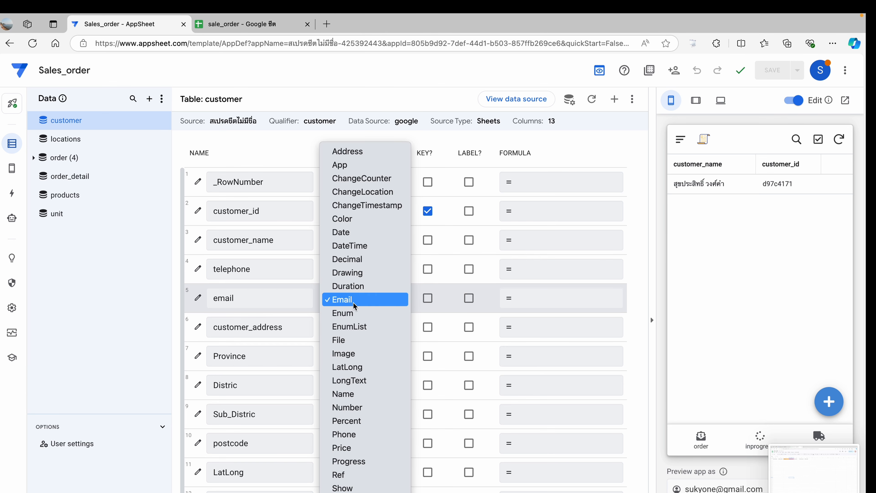
click(413, 79)
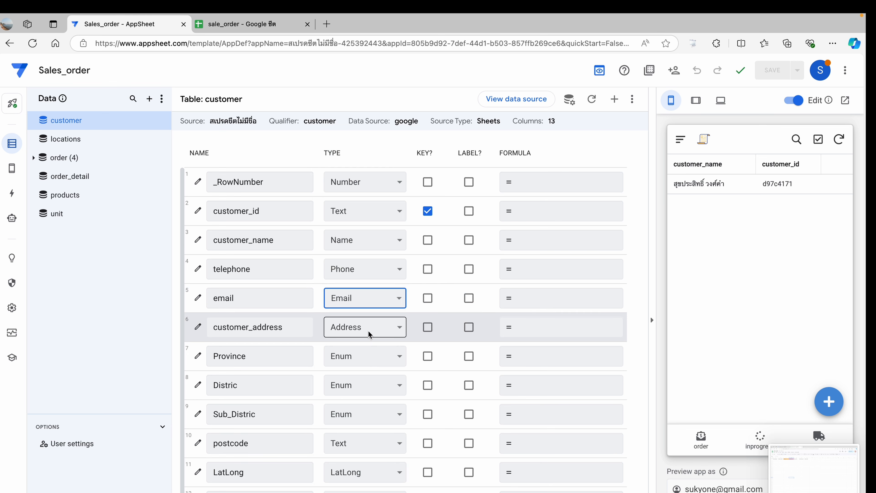
click(376, 333)
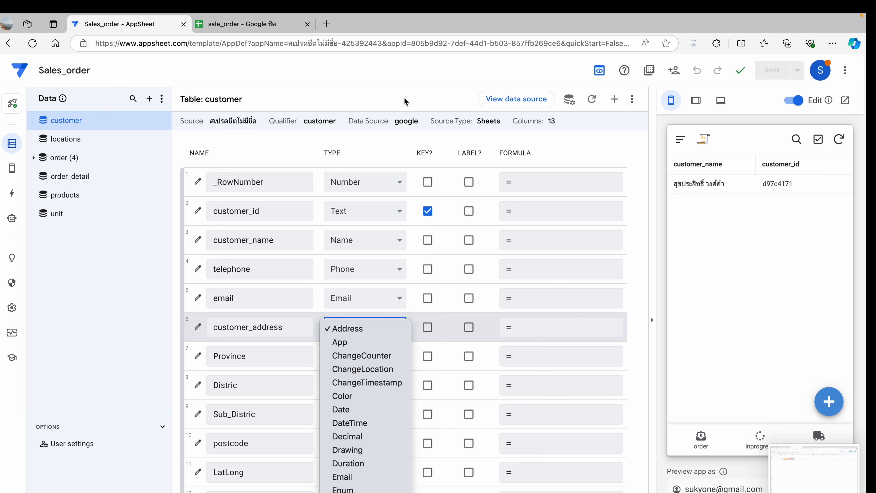
click(372, 334)
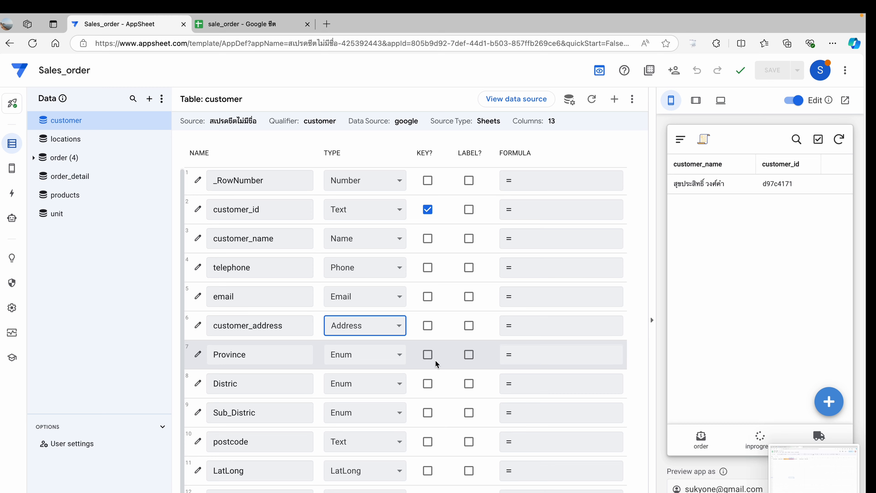
Open the Province column's detailed settings in the customer table and examine its data validity rule
scroll(436, 359, right, 10)
scroll(485, 353, left, 10)
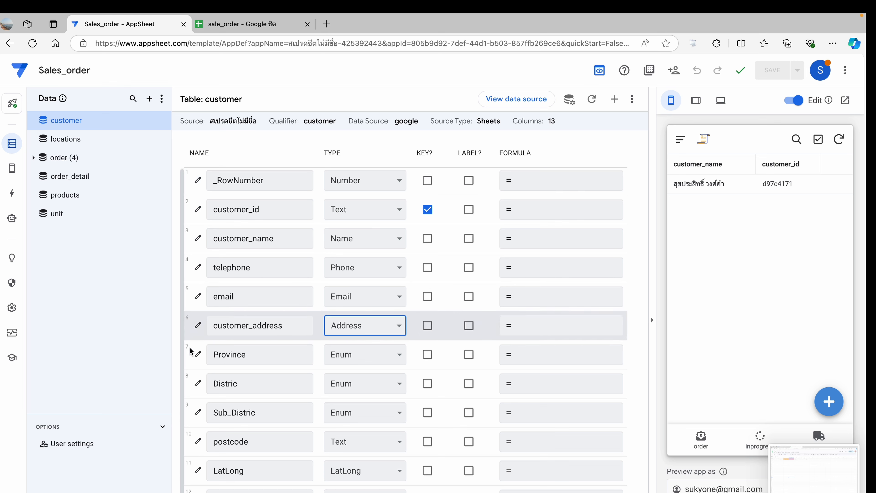
click(199, 356)
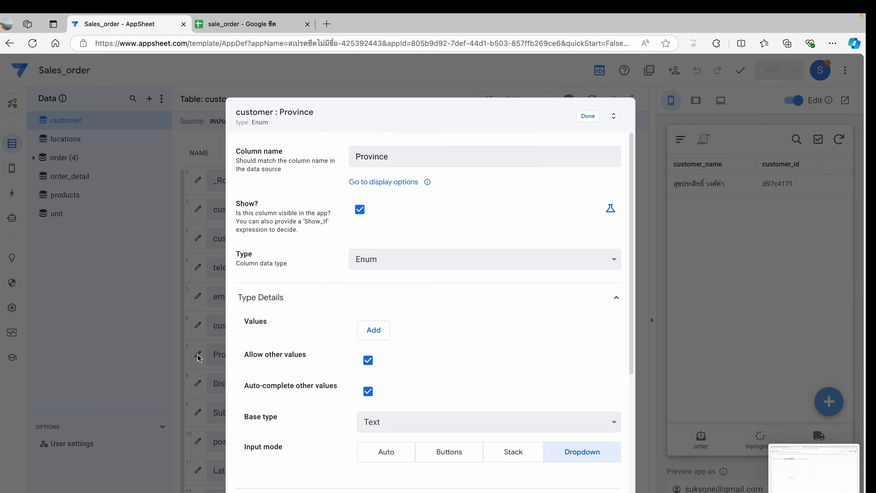
scroll(511, 307, down, 7)
click(274, 254)
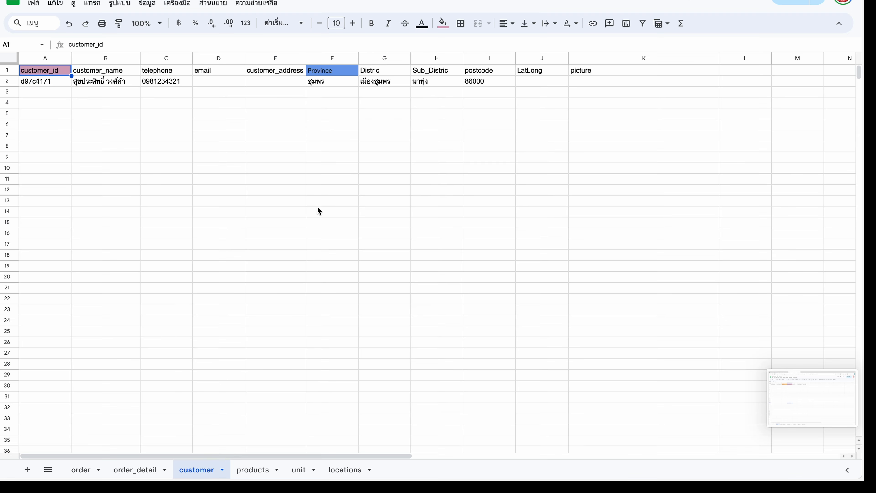
Show the locations sheet in the sale_order spreadsheet and point out its Province column as the source of province values
click(345, 470)
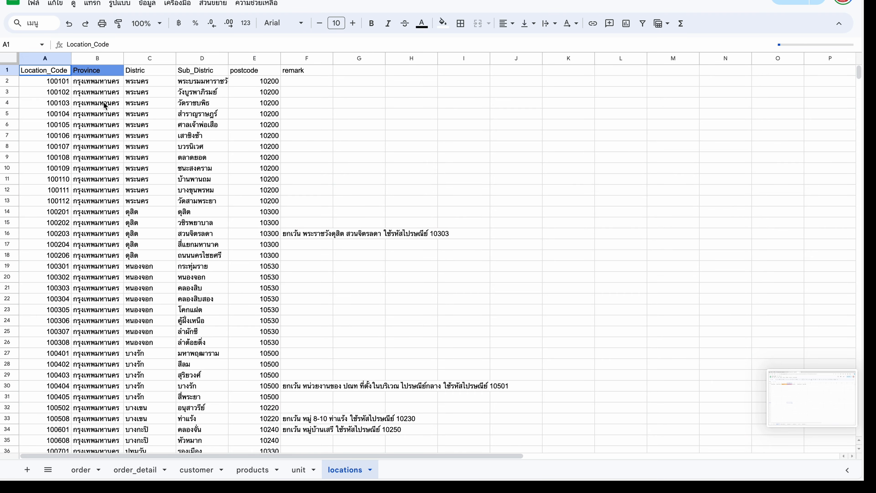
click(92, 72)
scroll(100, 76, down, 1)
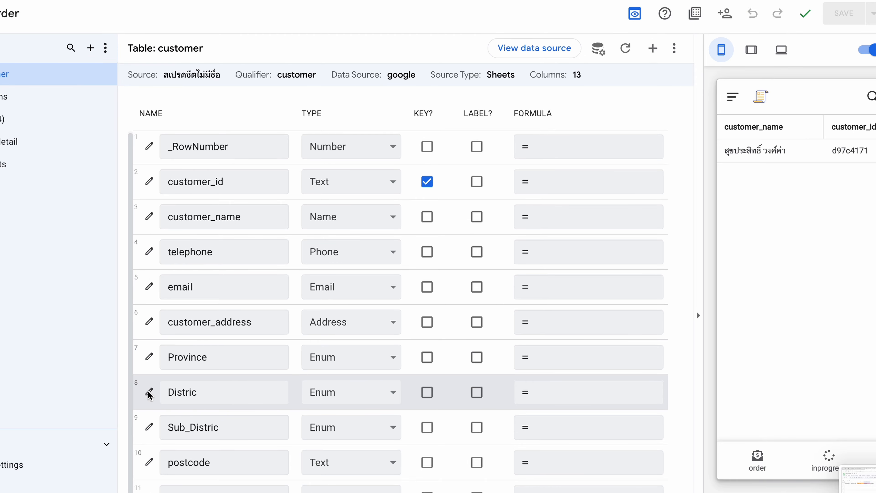
Back in AppSheet, examine the data validity rule of the customer table's Distric column and close its settings
click(149, 393)
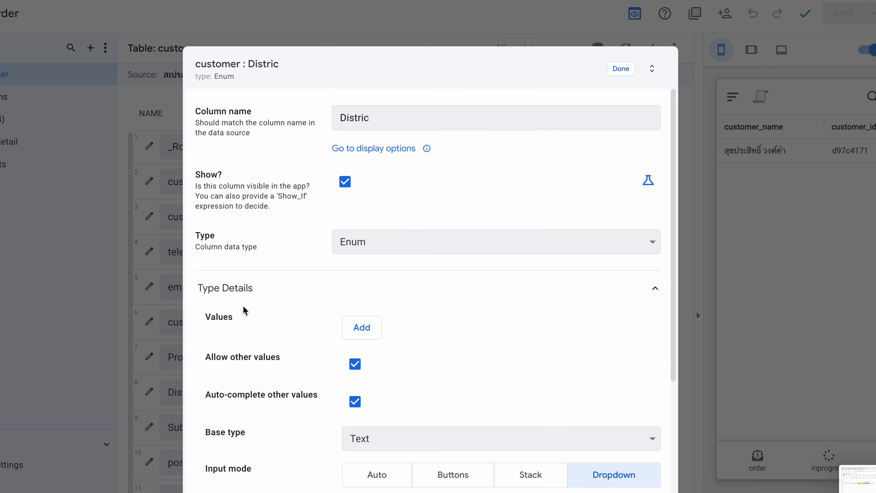
scroll(408, 375, down, 5)
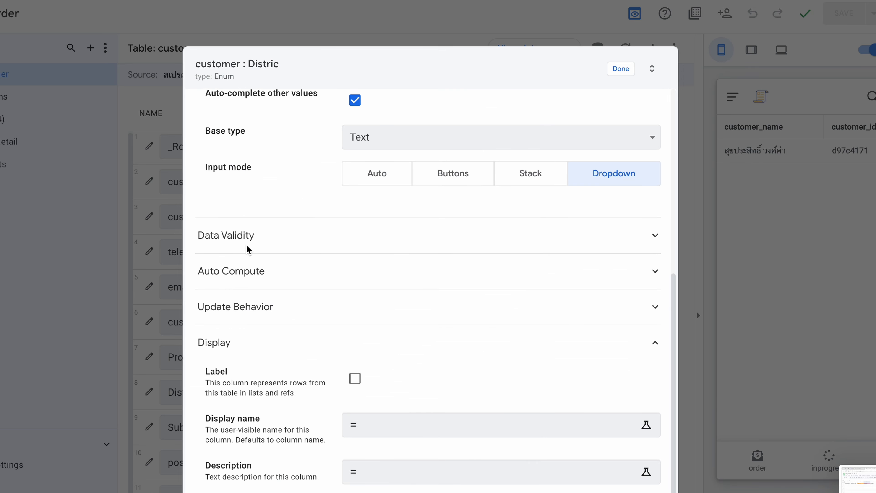
click(259, 238)
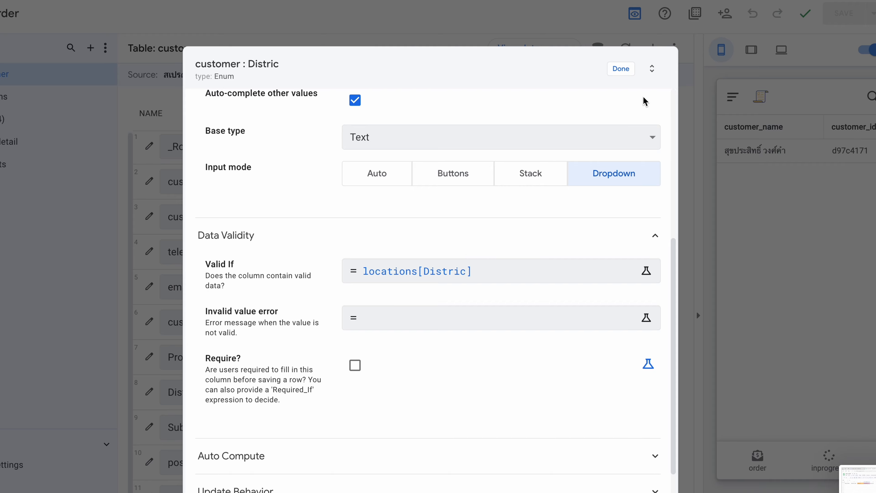
click(625, 69)
Examine the data validity rule of the Sub_Distric column in the customer table and close its settings
click(149, 427)
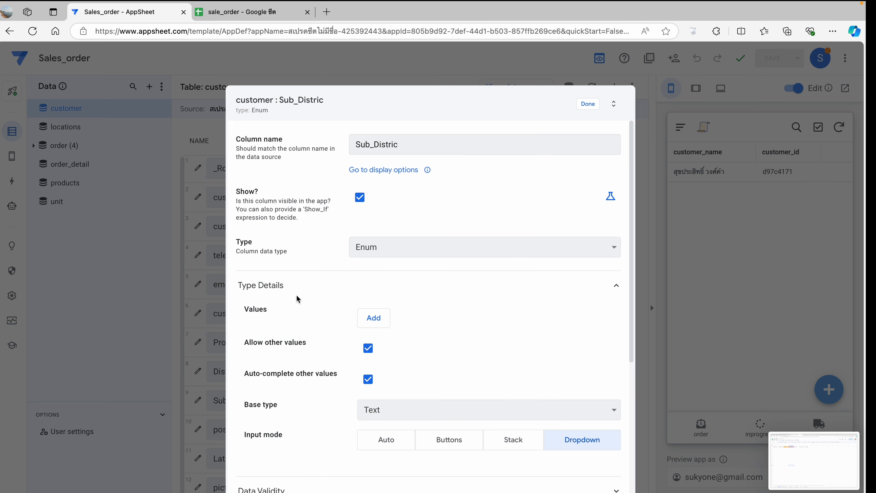
scroll(473, 410, down, 7)
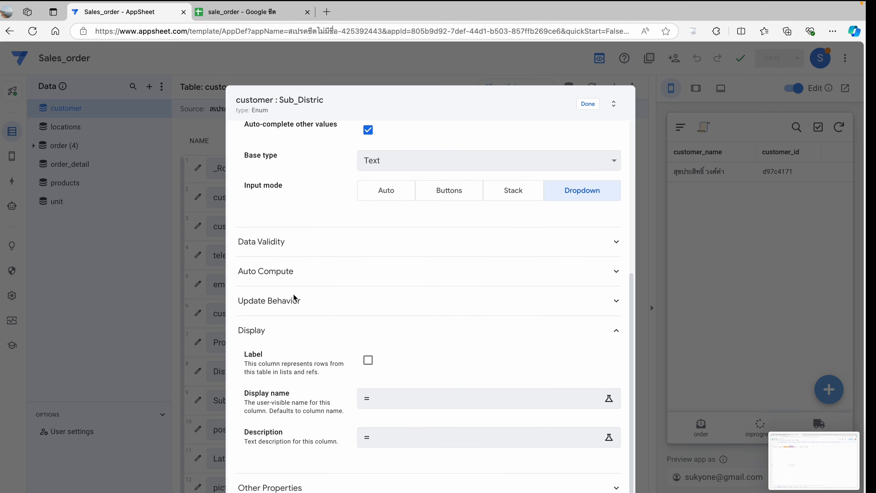
click(279, 244)
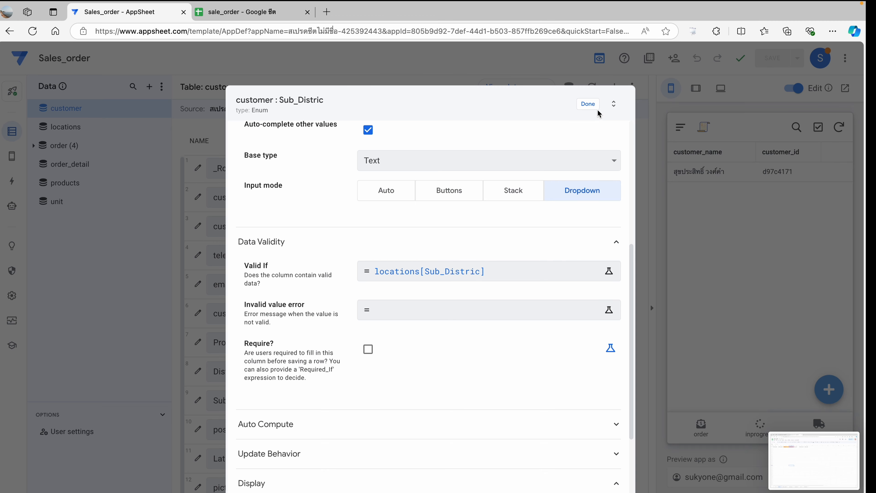
click(588, 103)
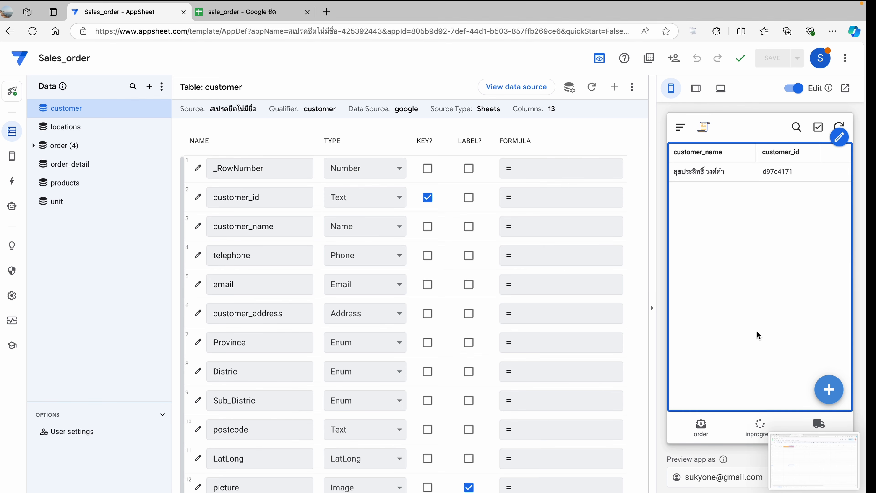
Start a new customer entry in the app preview, choosing กรุงเทพมหานคร as Province and พระนคร as Distric
click(829, 388)
click(808, 314)
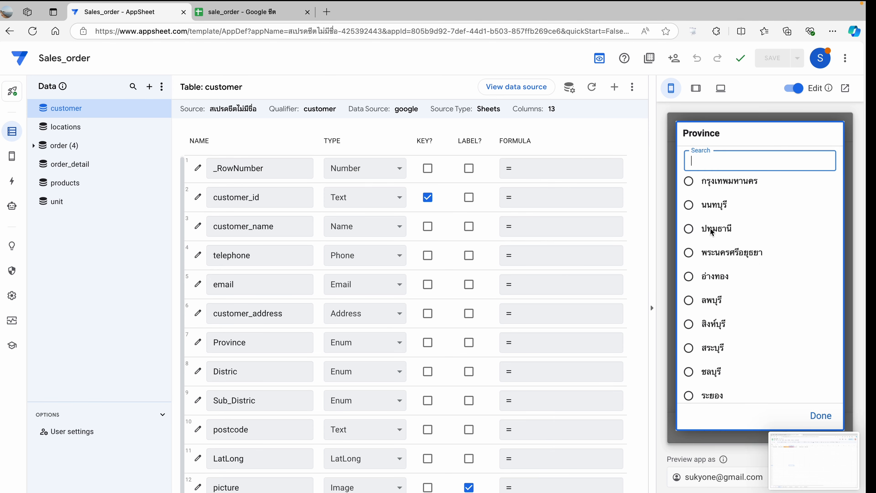
click(724, 181)
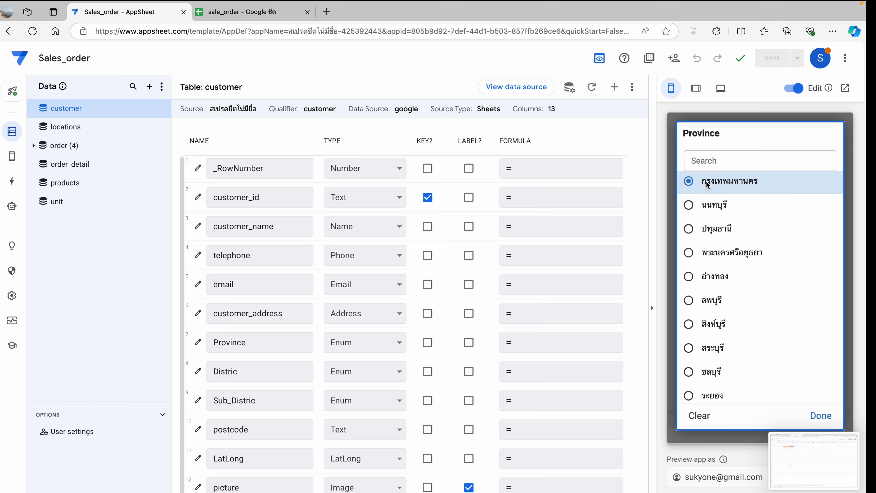
scroll(774, 350, down, 1)
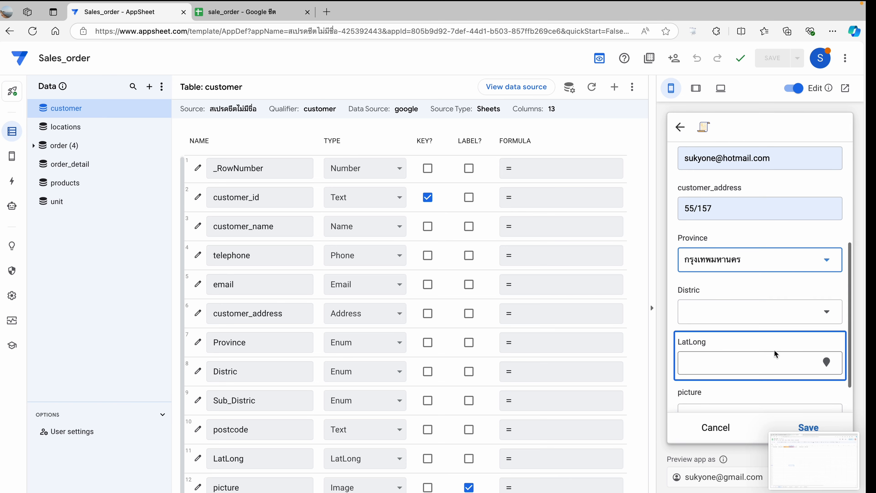
click(764, 309)
scroll(761, 307, down, 5)
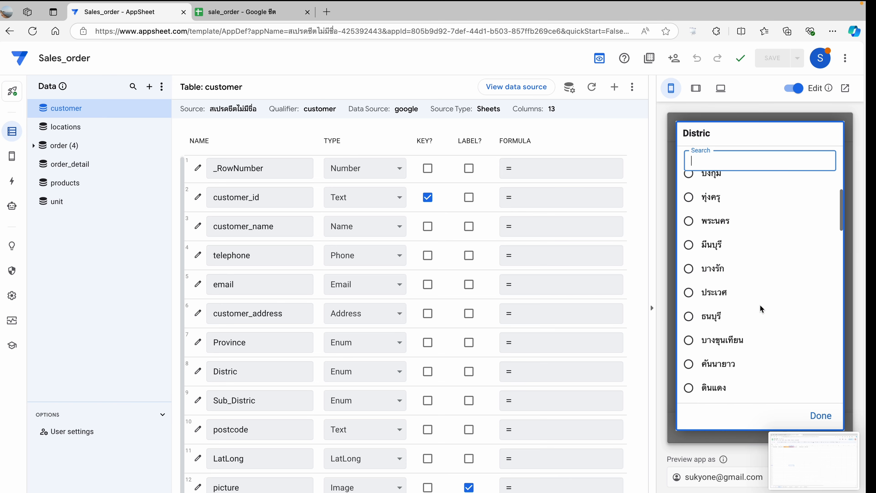
click(704, 223)
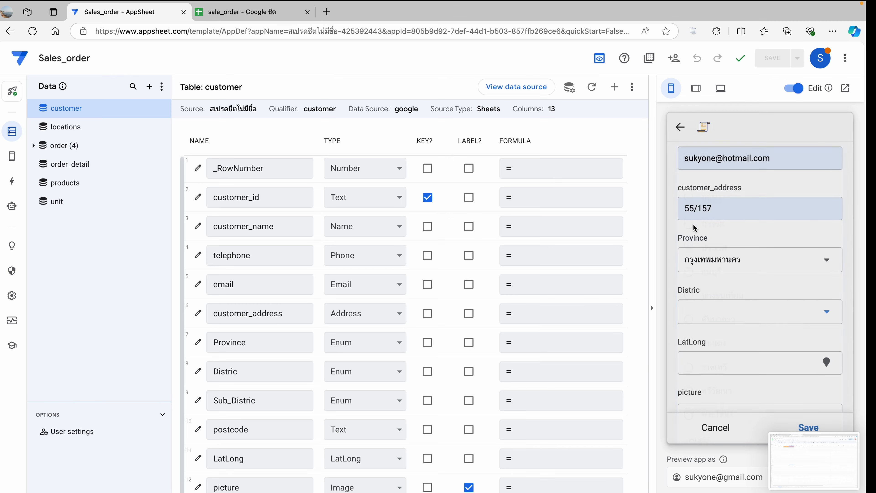
Choose ประเวศ as Sub_Distric in the new customer form and review the postcode field
click(749, 365)
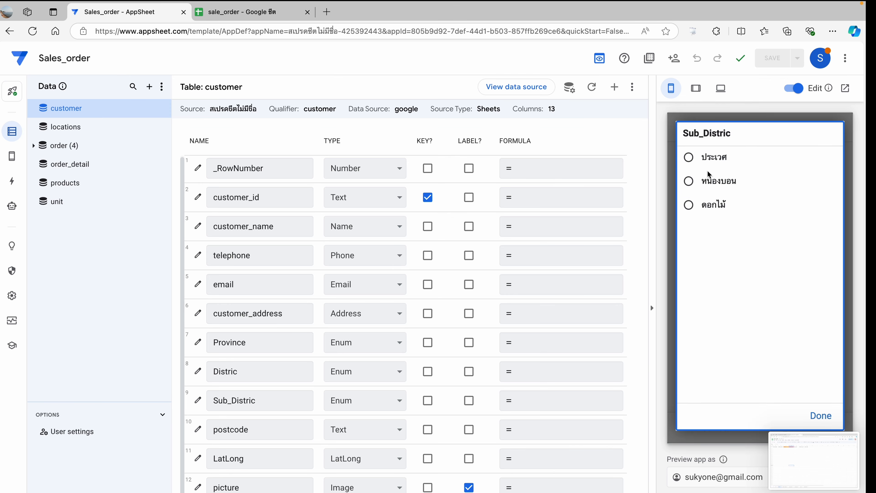
click(700, 163)
scroll(756, 266, down, 4)
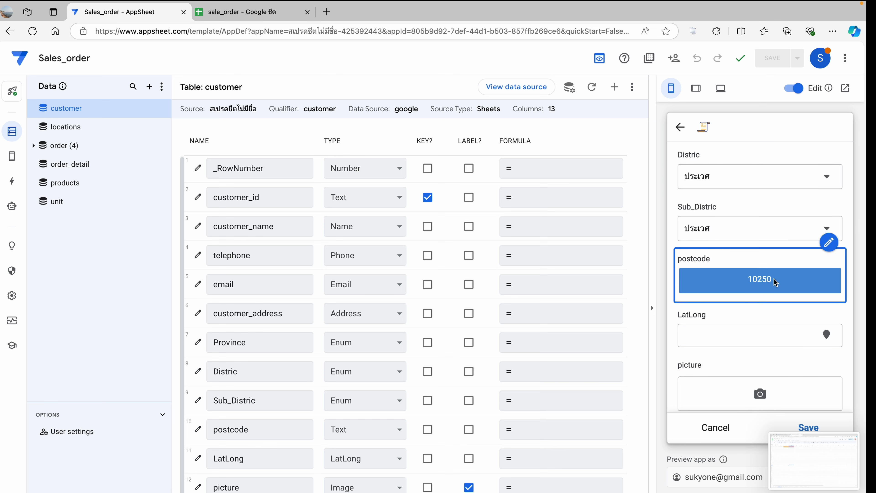
scroll(794, 290, down, 1)
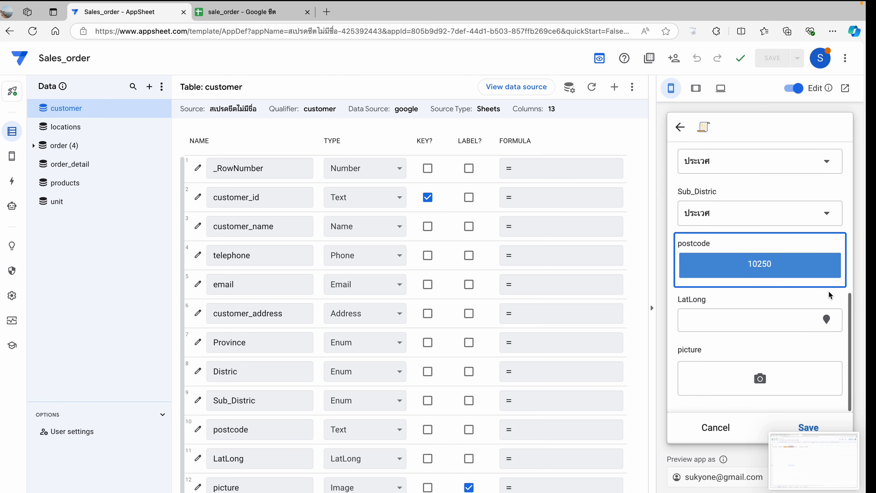
Try to insert the current location in the customer form's LatLong field, then activate the picture field
click(827, 321)
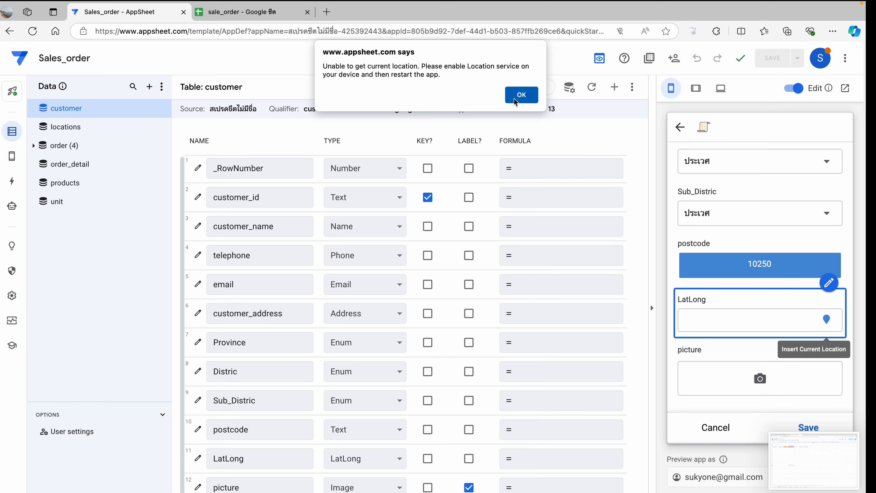
click(520, 97)
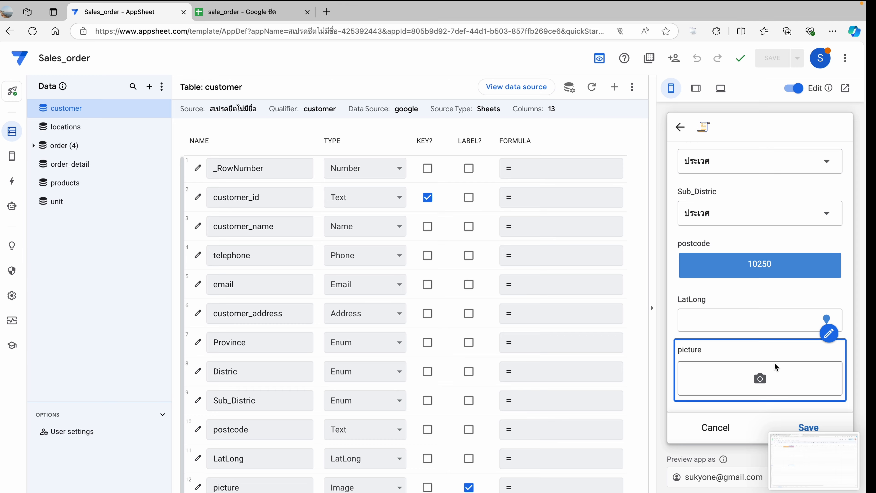
click(774, 374)
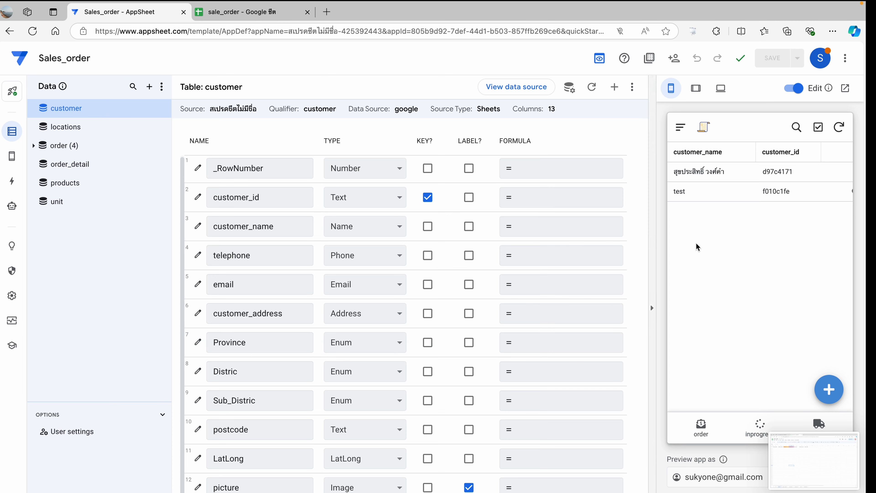
Open the test customer record for editing and set its Province to พระนครศรีอยุธยา
click(764, 195)
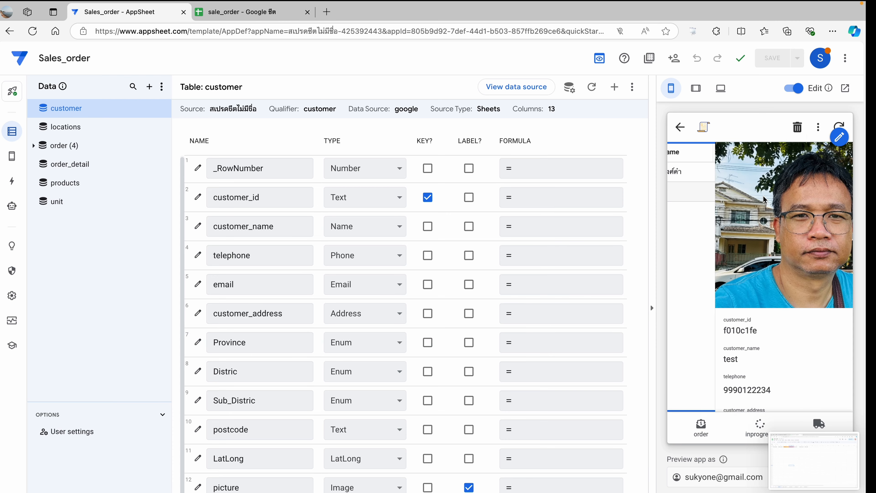
click(811, 382)
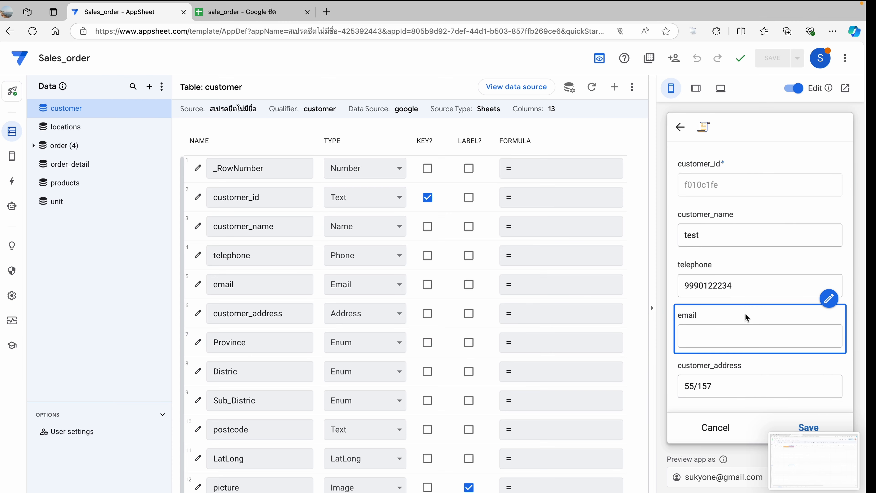
scroll(746, 309, down, 1)
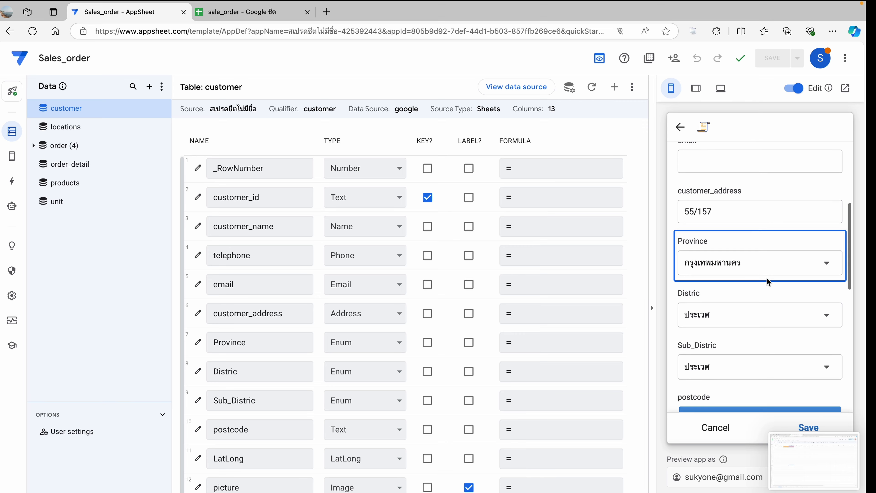
click(777, 264)
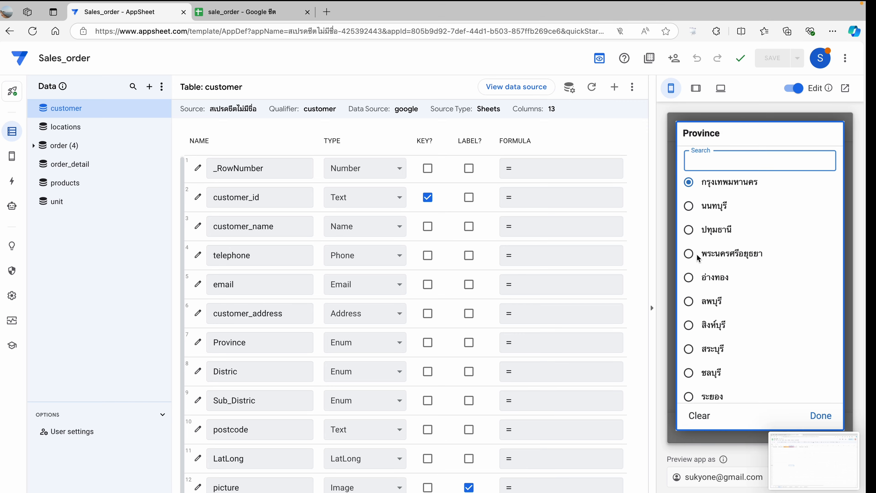
click(704, 254)
Set the test customer's Distric to บางปะหัน and Sub_Distric to หันสัง
click(766, 310)
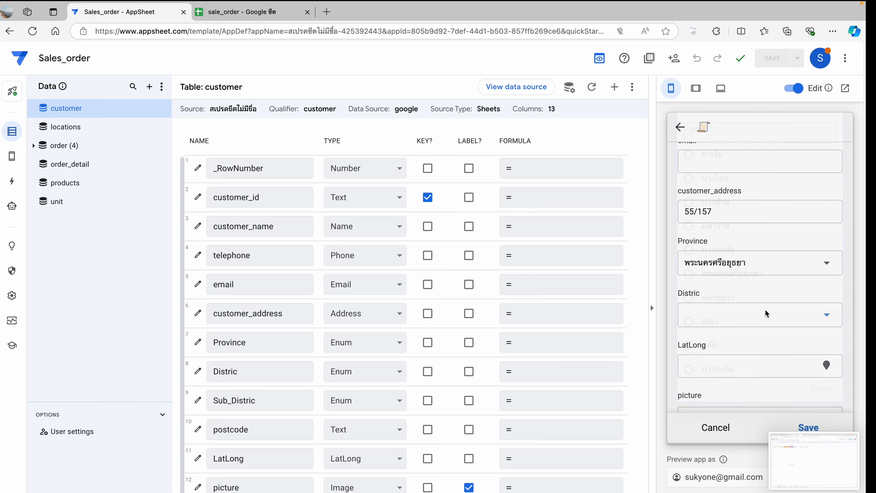
click(704, 278)
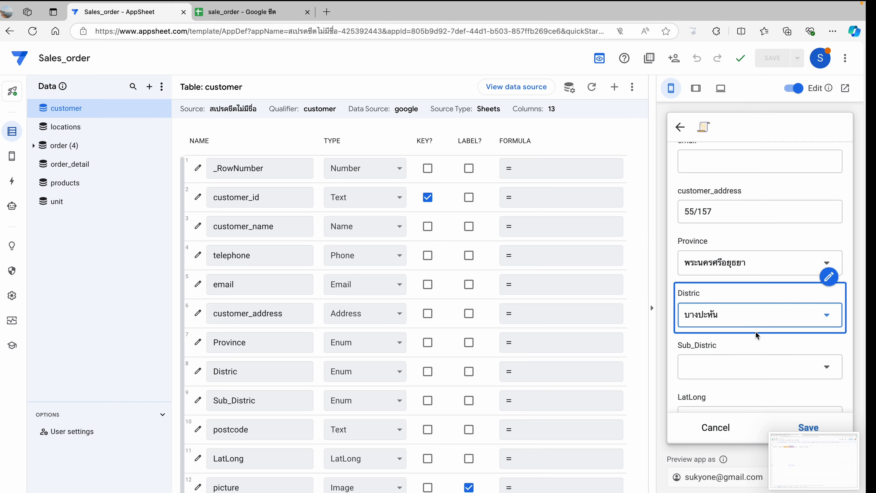
click(756, 372)
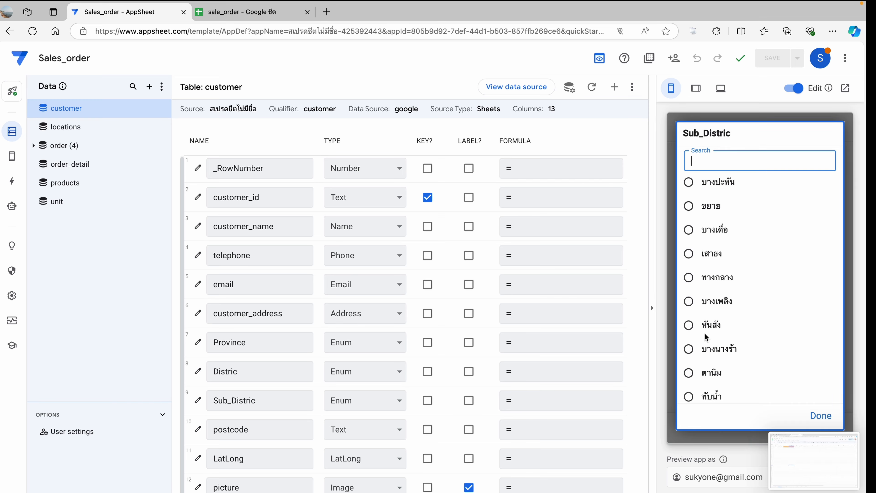
click(699, 326)
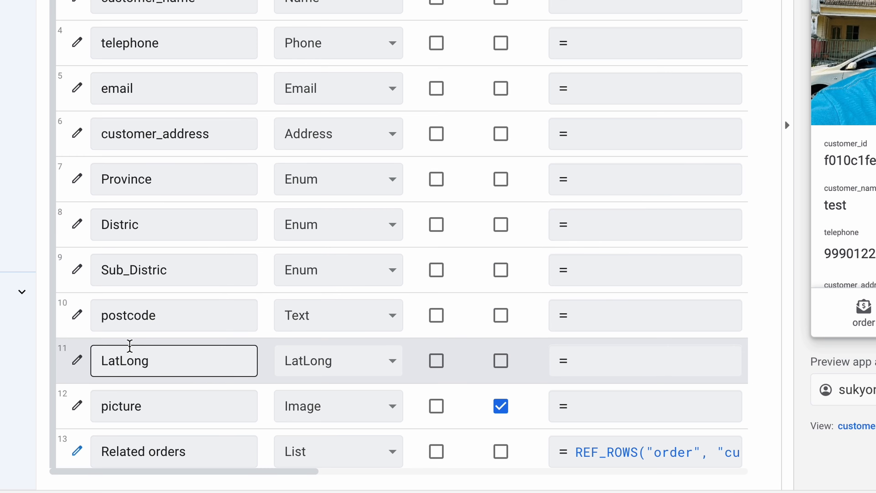
Examine the data types of the LatLong and picture columns in the customer table, keeping both types
click(340, 376)
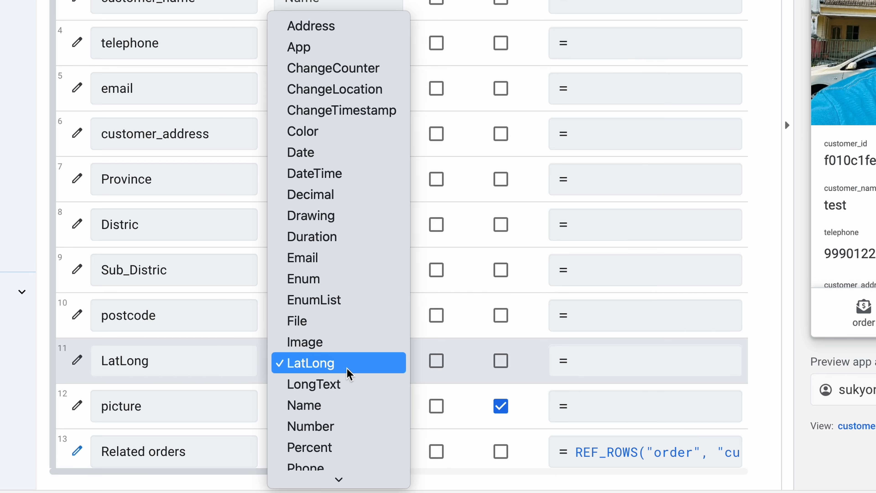
click(190, 365)
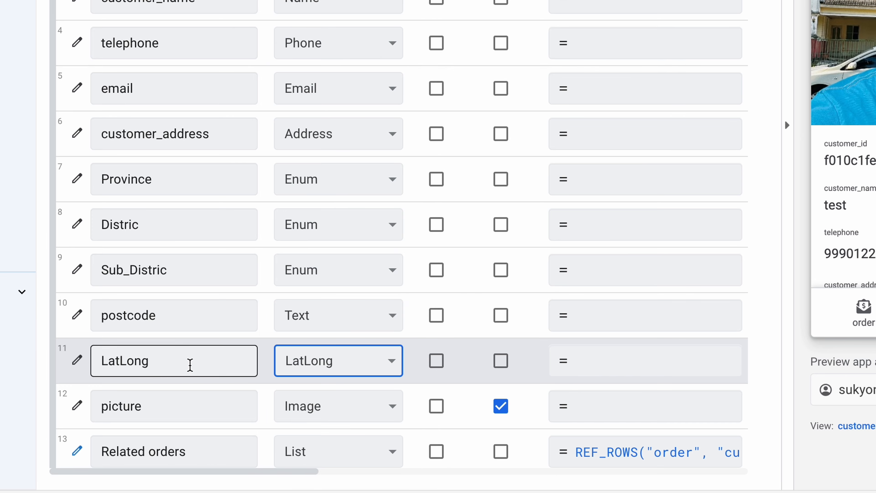
click(342, 411)
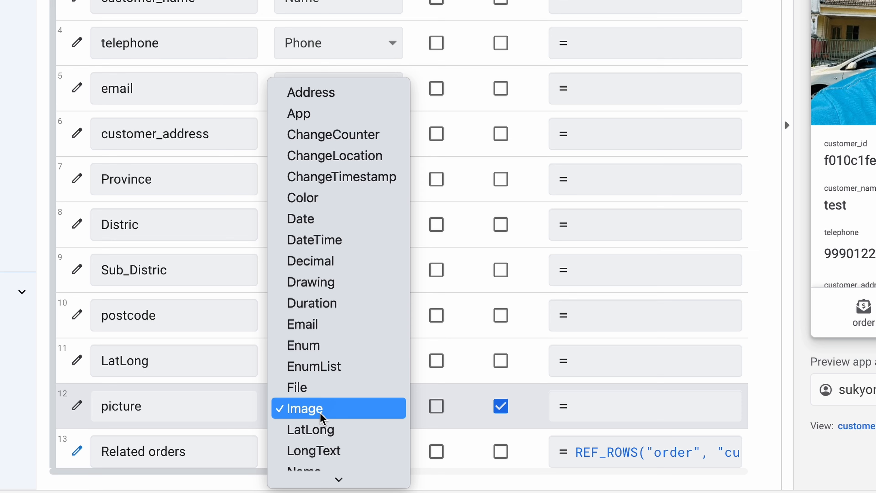
scroll(323, 418, down, 2)
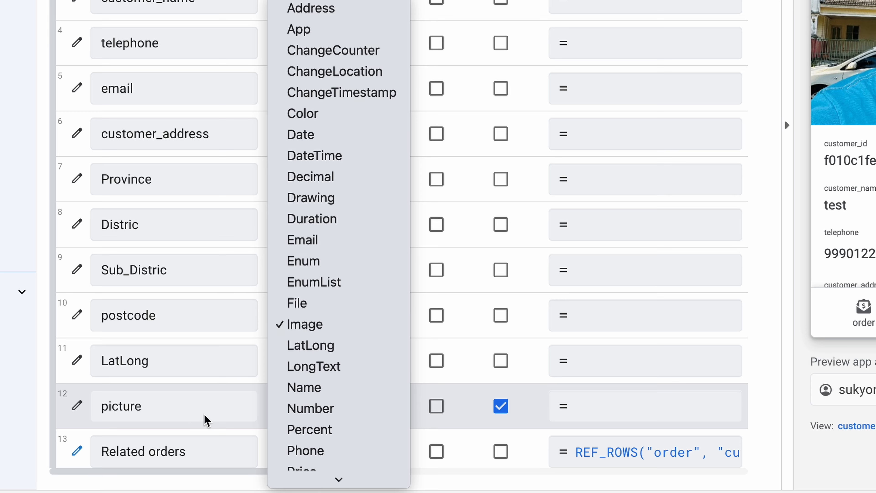
click(206, 420)
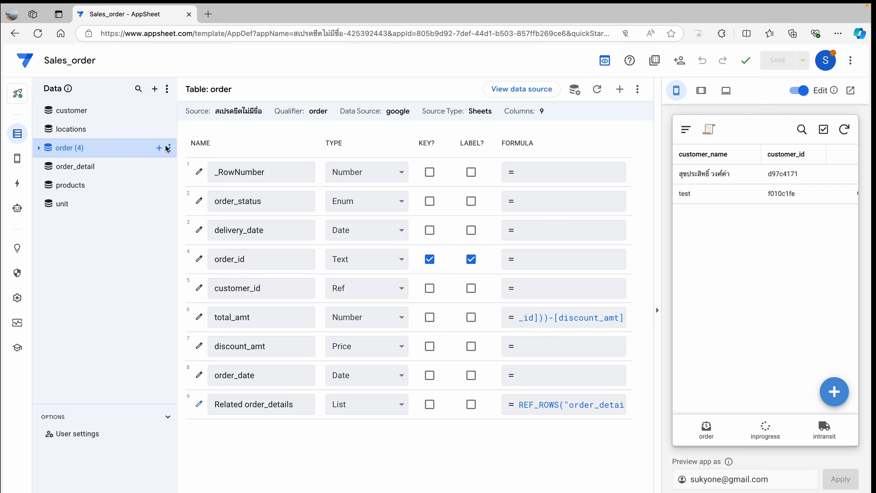
Open the order table's source sheet in Google Sheets and point out its order_id column
click(169, 148)
click(212, 160)
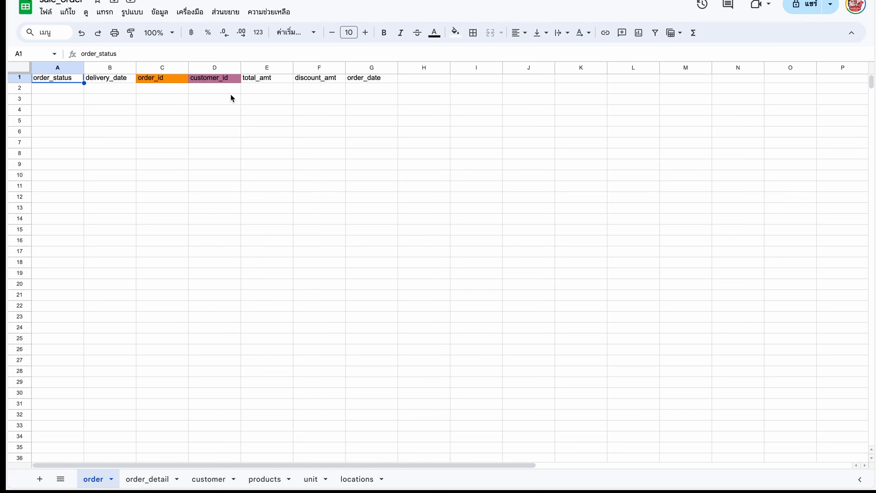
click(153, 90)
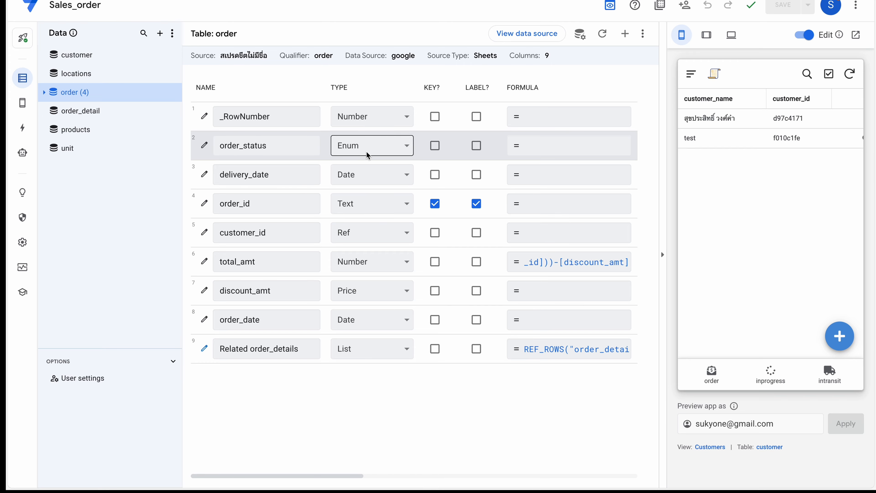
Back in AppSheet, examine the order_status column's Enum values and the delivery_date column's data type in the order table
click(205, 145)
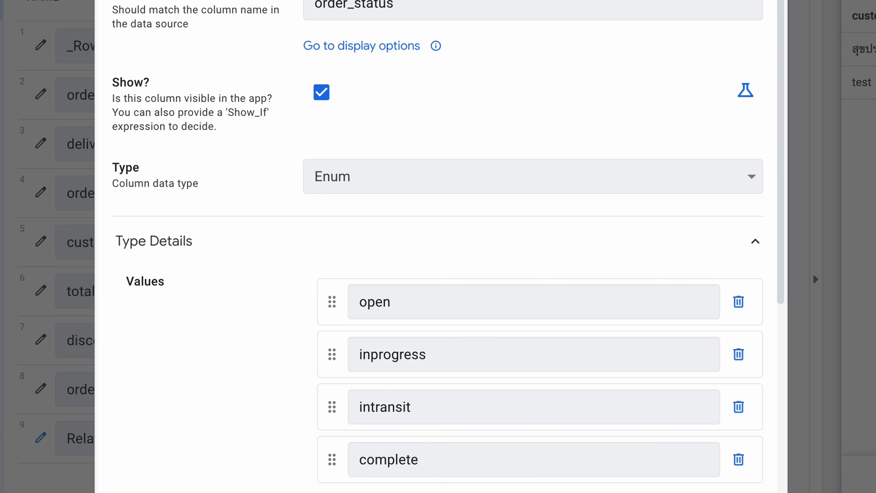
click(741, 1)
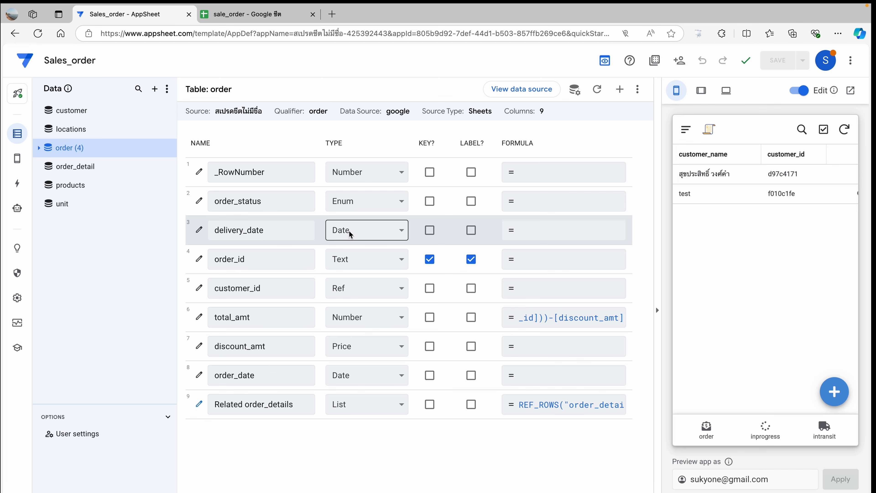
click(374, 235)
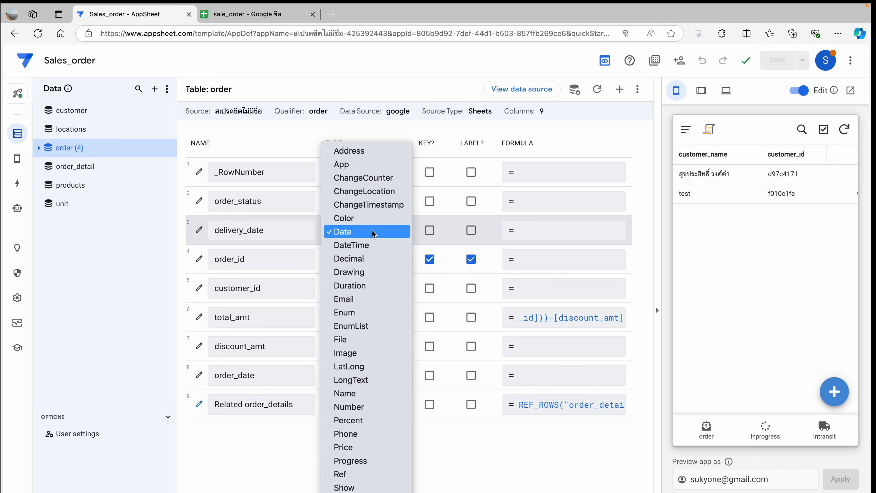
click(374, 234)
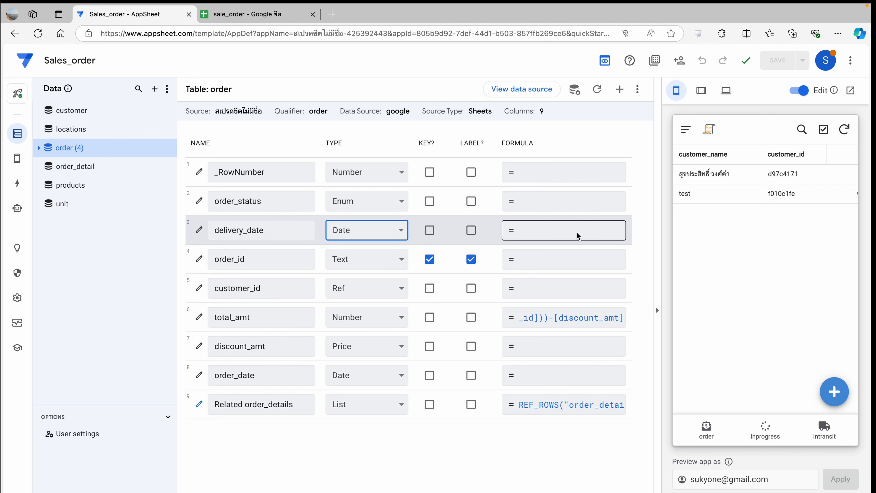
Examine the initial values of the order_status and delivery_date columns in the order table
scroll(579, 236, right, 10)
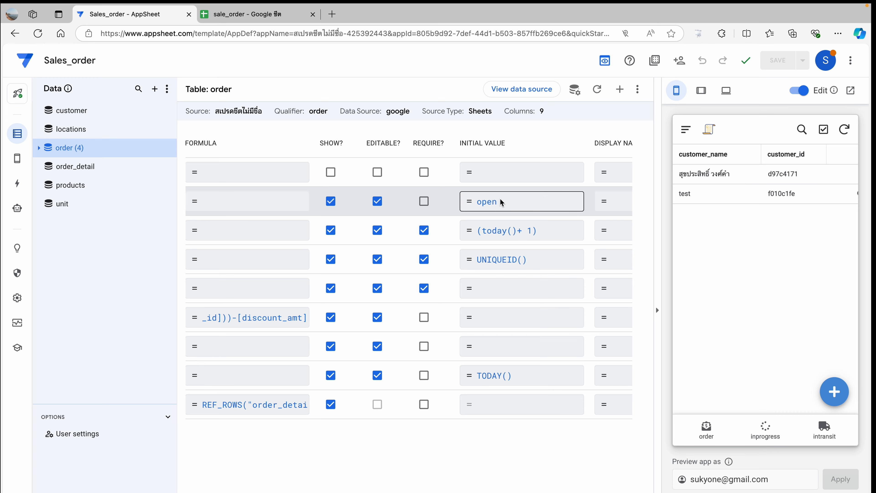
scroll(501, 202, left, 10)
scroll(501, 201, right, 10)
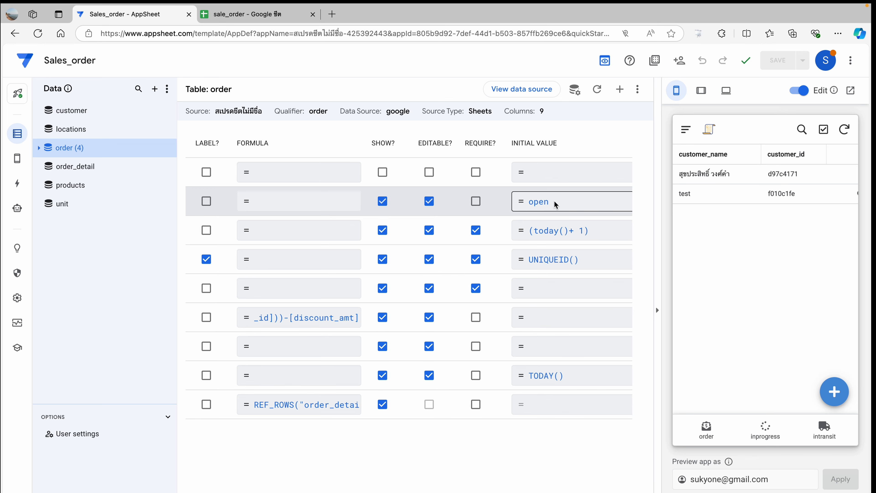
scroll(555, 201, left, 1)
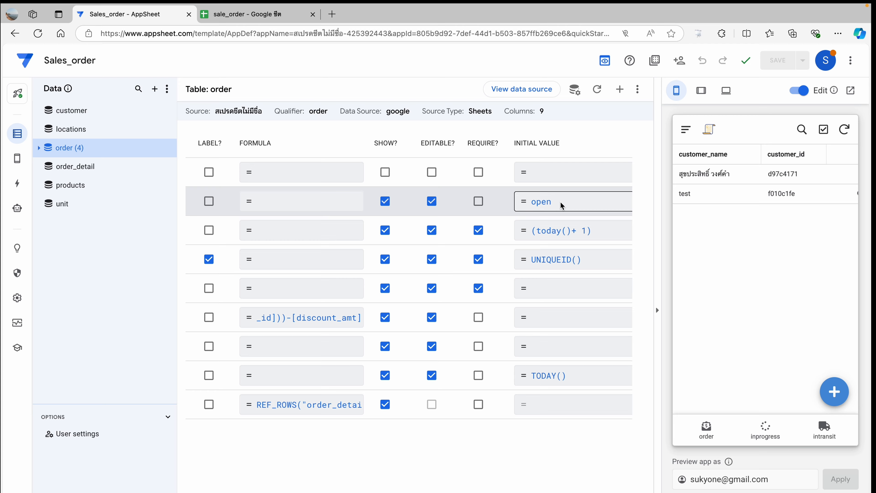
scroll(561, 202, left, 1)
scroll(578, 201, right, 3)
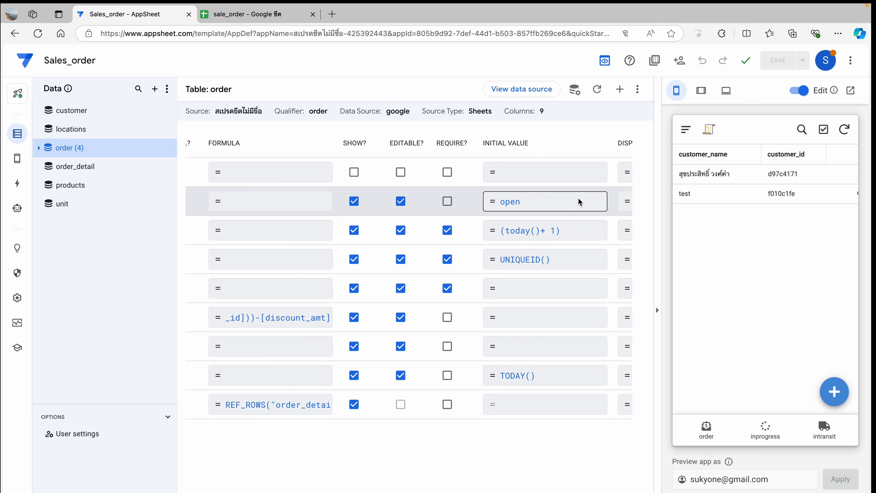
scroll(579, 198, right, 2)
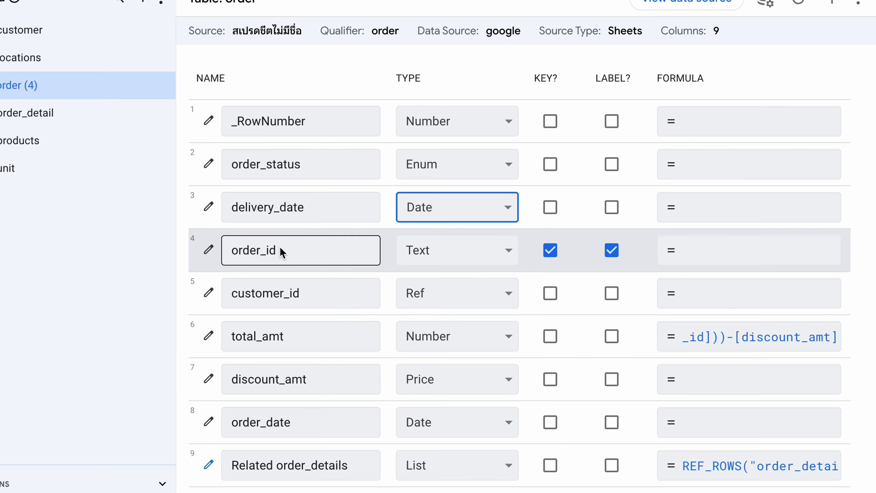
Examine the order_id column's key and label settings and its initial value formula
scroll(659, 251, right, 10)
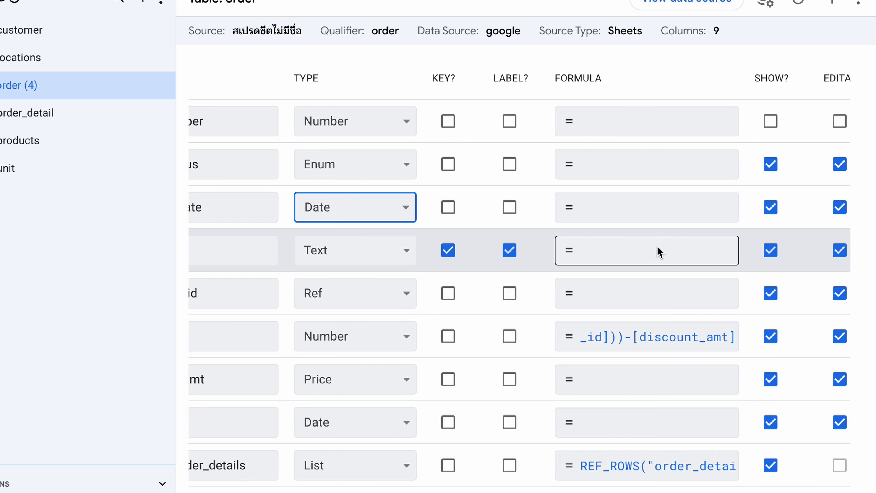
scroll(516, 255, right, 1)
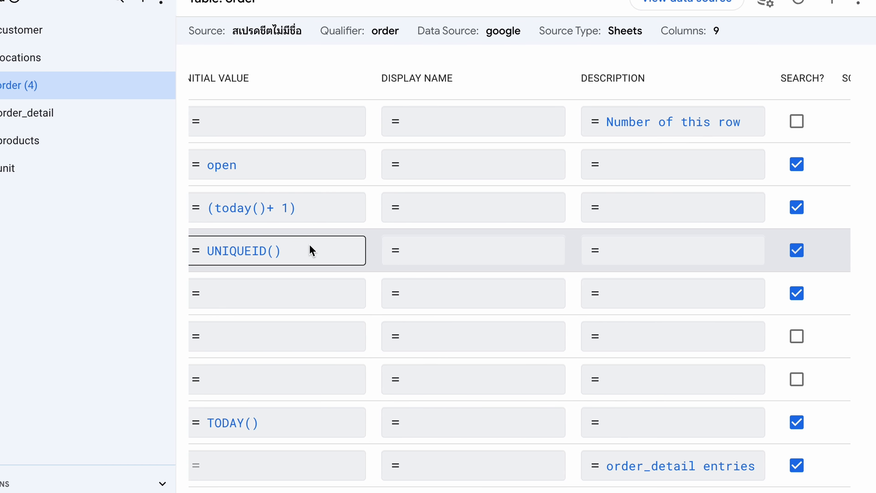
scroll(290, 258, left, 5)
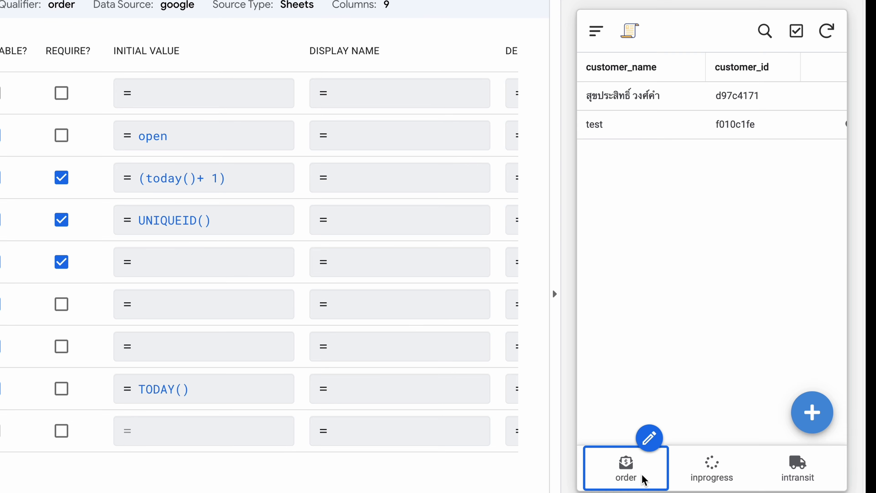
Start a new order entry from the order view in the app preview
click(639, 476)
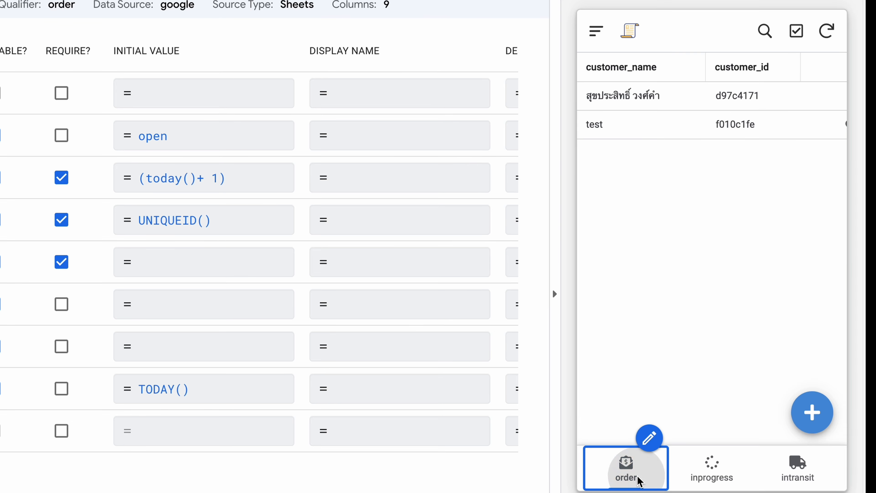
click(812, 413)
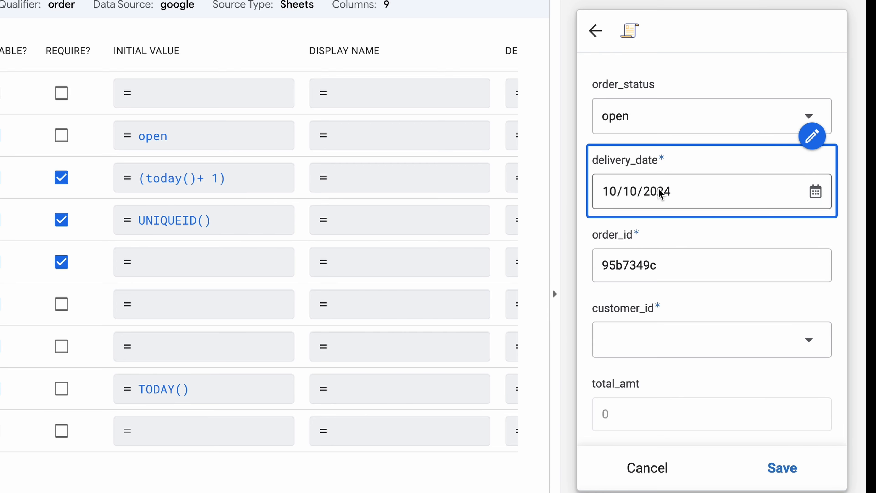
Set the new order's delivery date to 12/10/2024 in the preview form
click(816, 192)
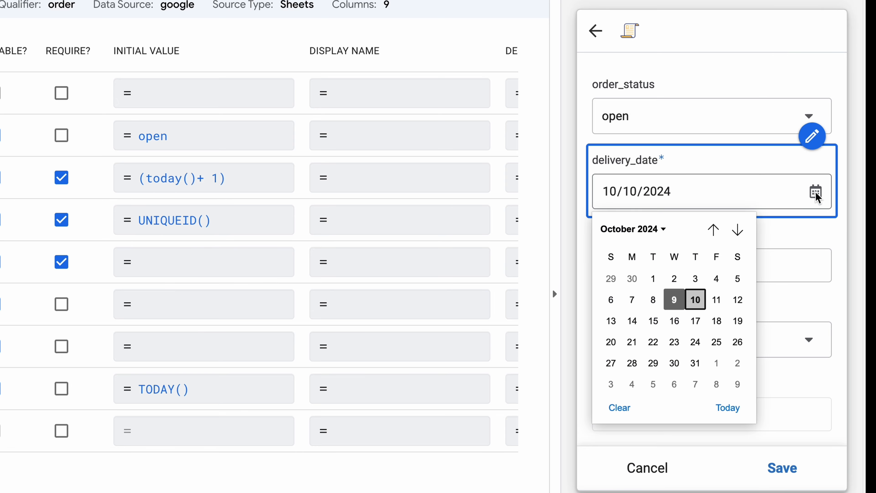
click(738, 300)
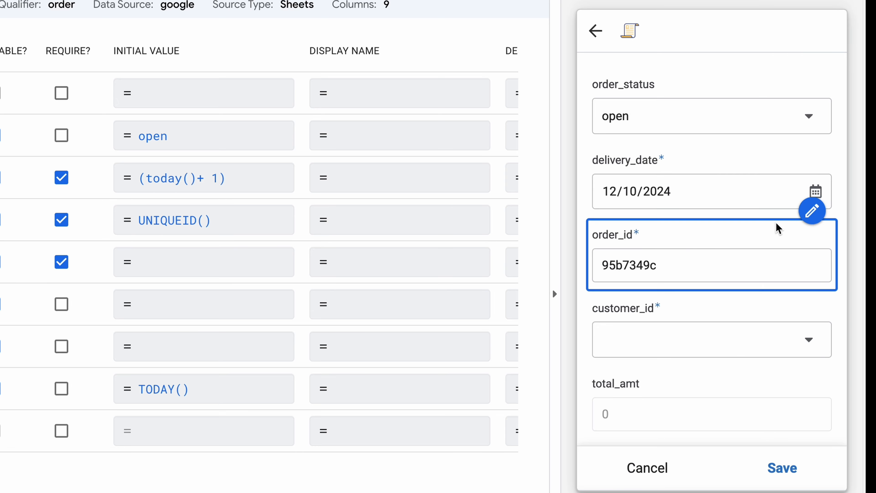
scroll(745, 238, down, 2)
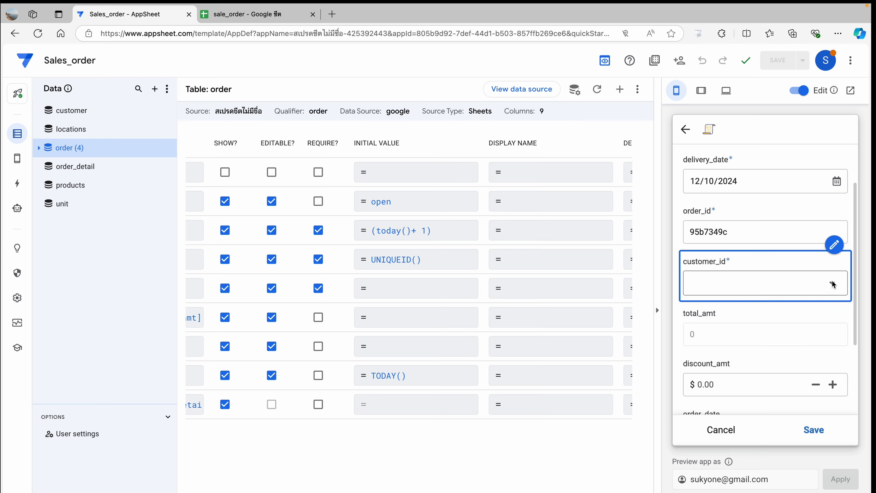
Examine the order table's customer_id column type and its Ref details, including source table and input mode
scroll(374, 290, left, 10)
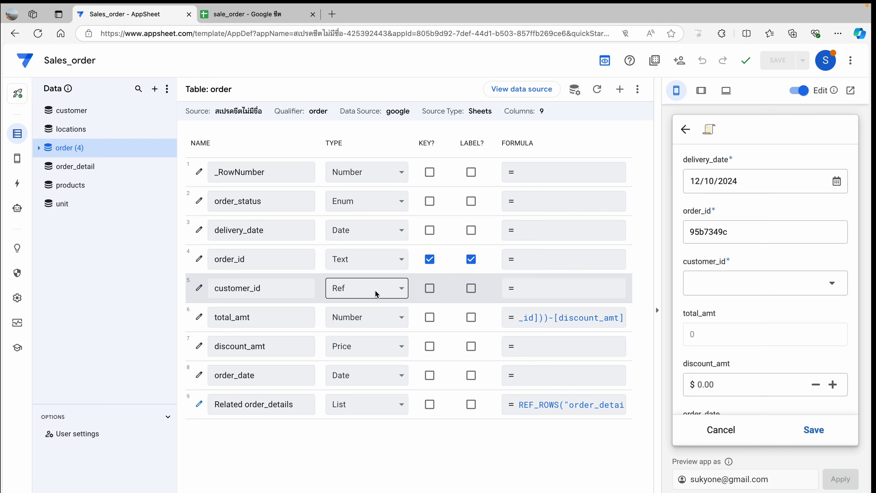
click(397, 290)
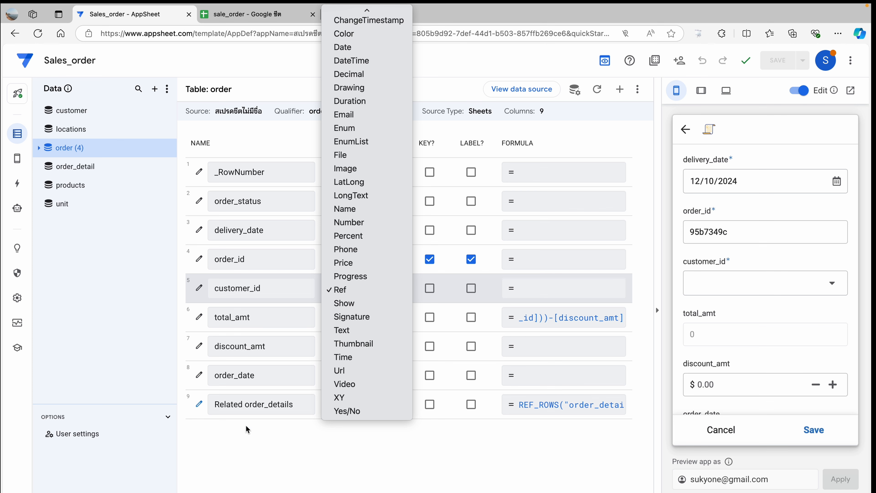
click(291, 463)
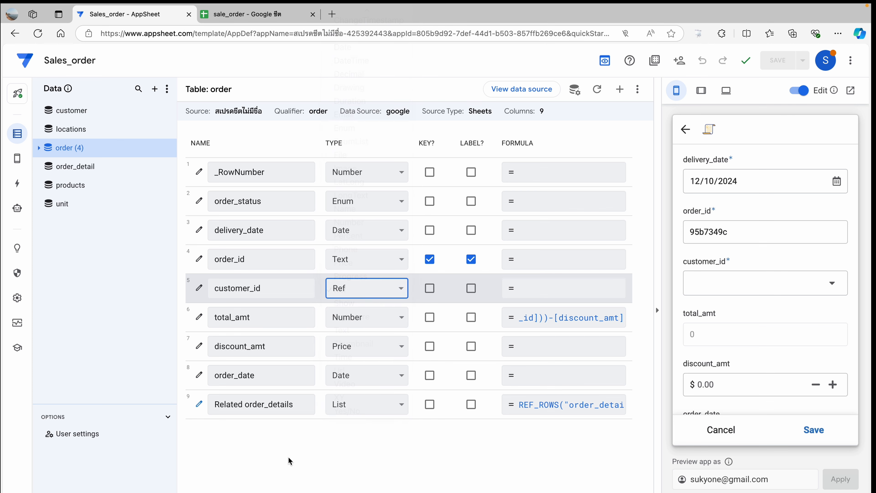
click(200, 290)
scroll(451, 344, down, 5)
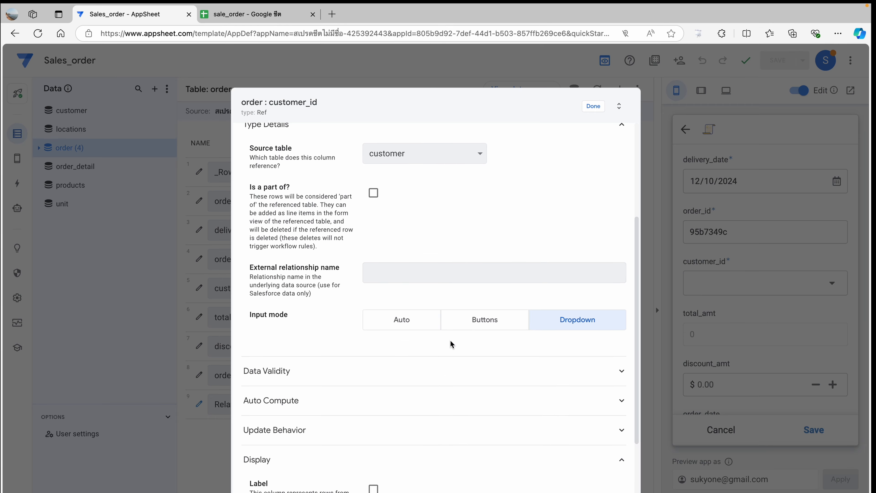
scroll(452, 345, up, 4)
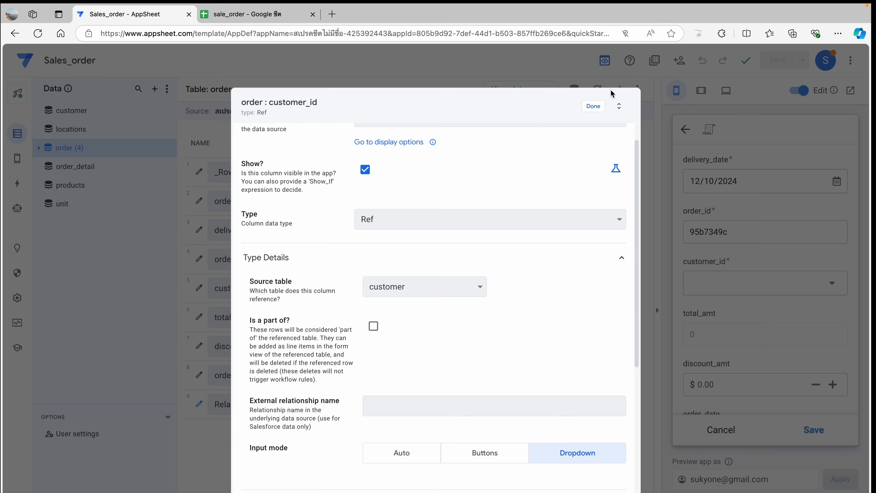
click(593, 106)
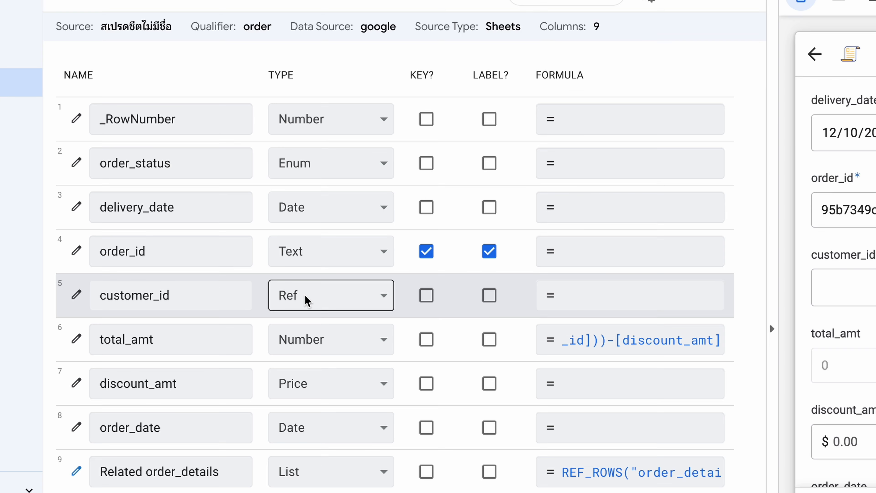
Examine the data type choices for customer_id and the tables available as its reference source
click(349, 290)
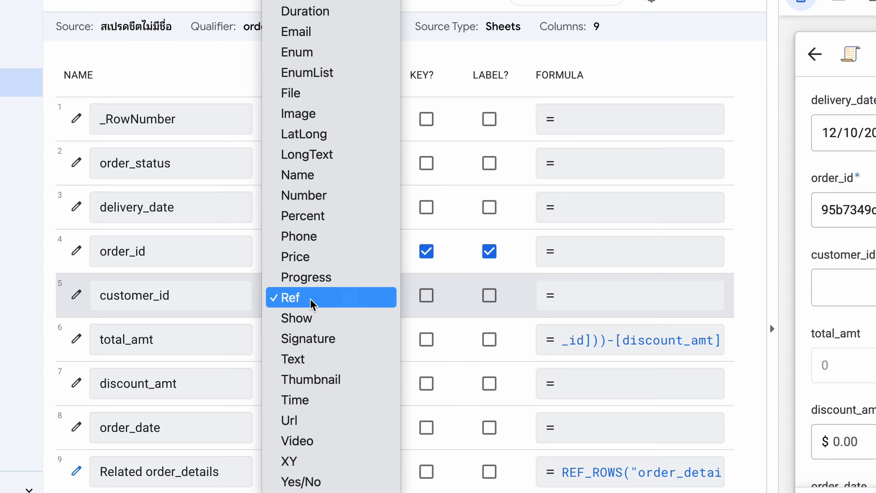
click(312, 299)
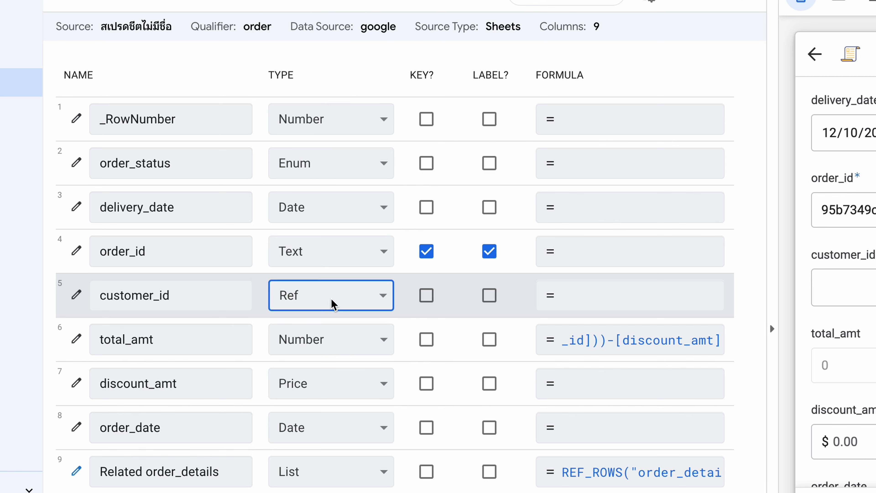
click(77, 296)
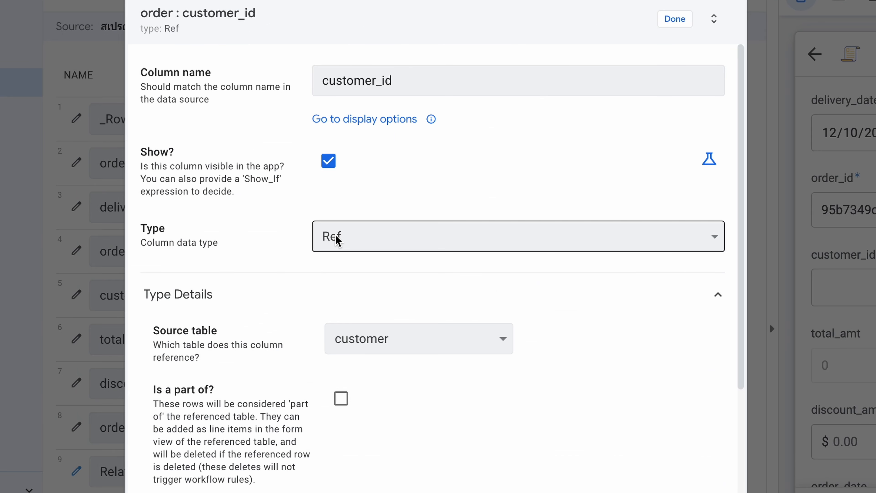
click(506, 341)
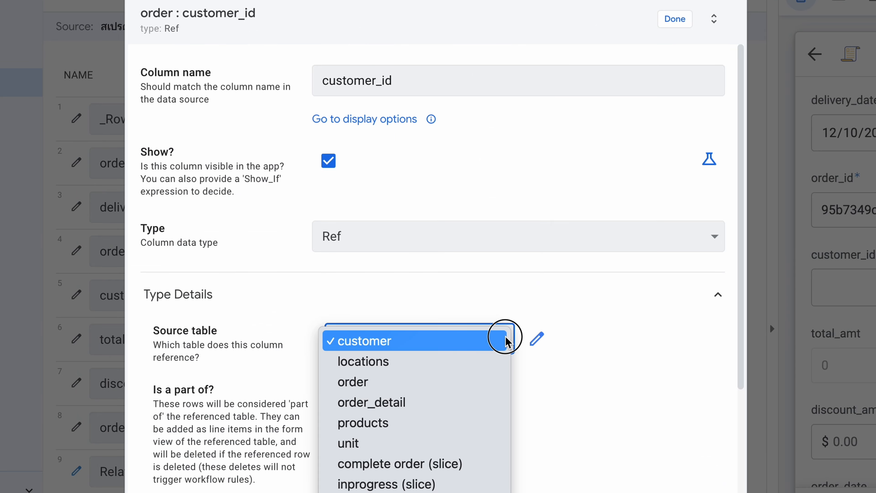
click(420, 341)
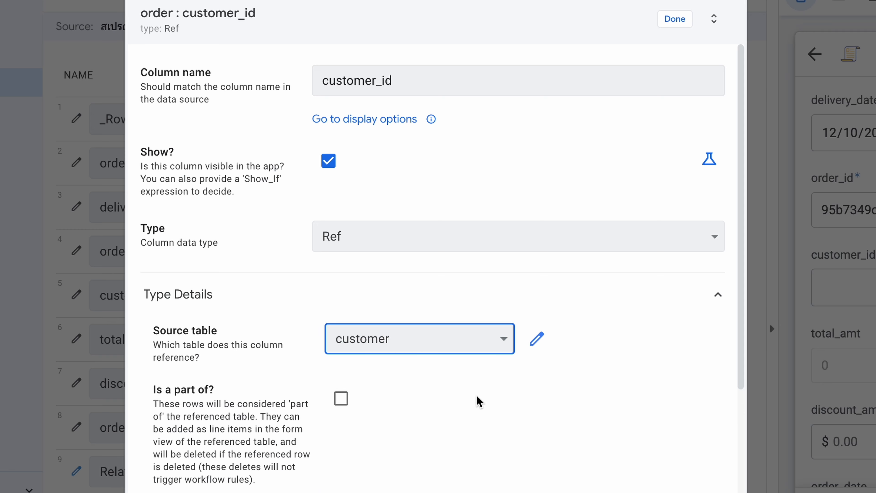
scroll(477, 397, down, 5)
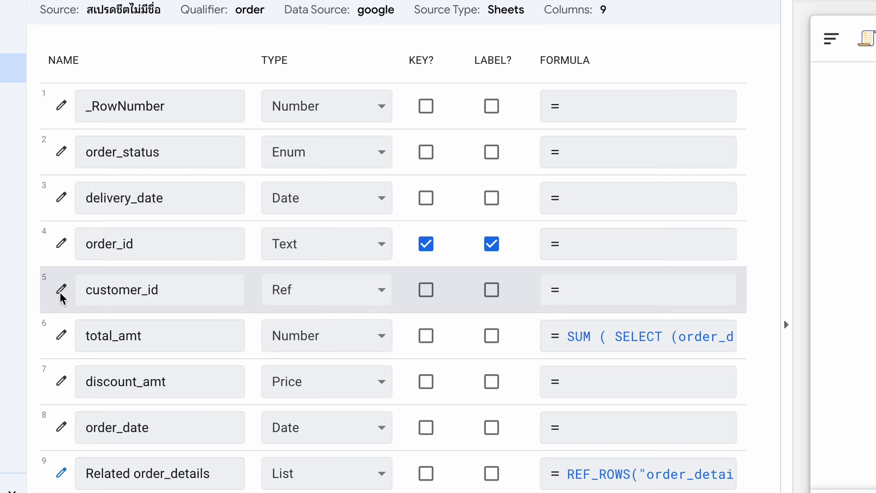
Open the customer source table from the customer_id definition and examine its key and label columns, toggling customer_name's label off and back on
click(61, 292)
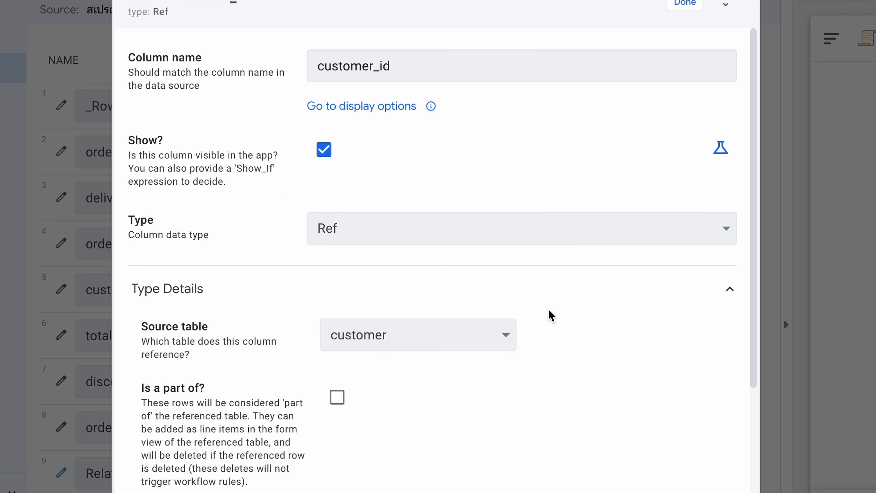
click(539, 335)
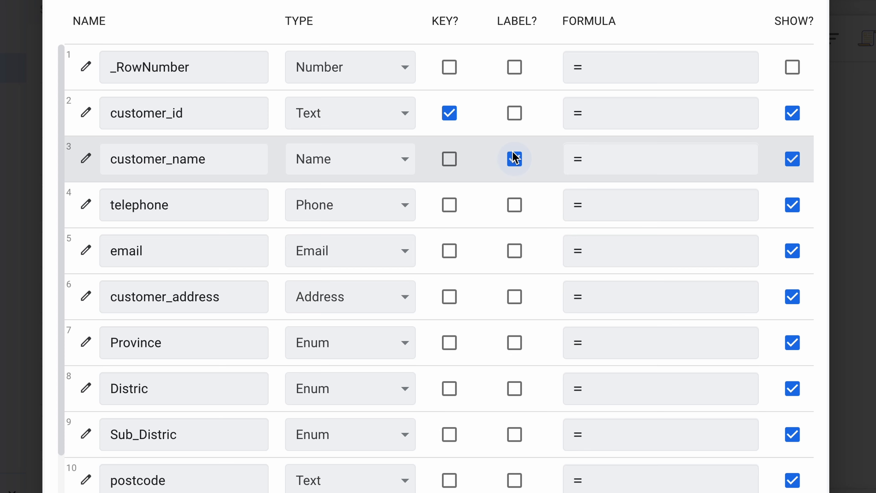
click(515, 160)
click(514, 160)
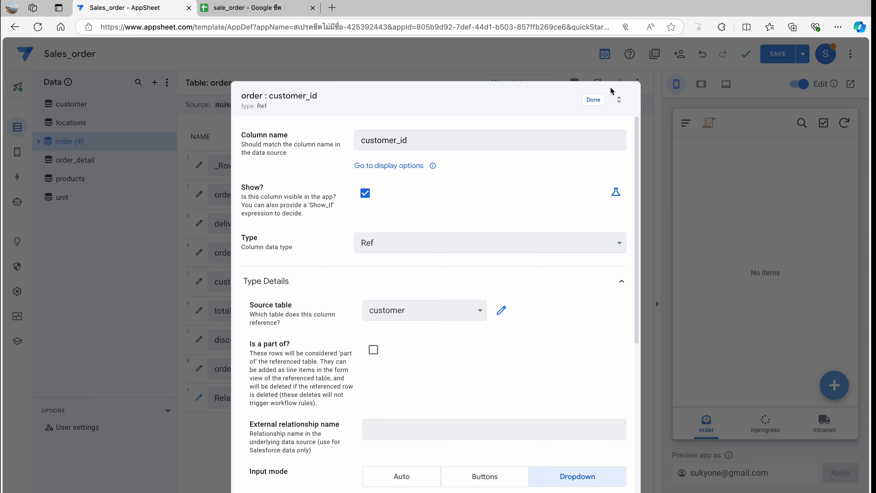
click(593, 99)
Start a new order in the app preview and choose the customer "test" for customer_id
click(685, 122)
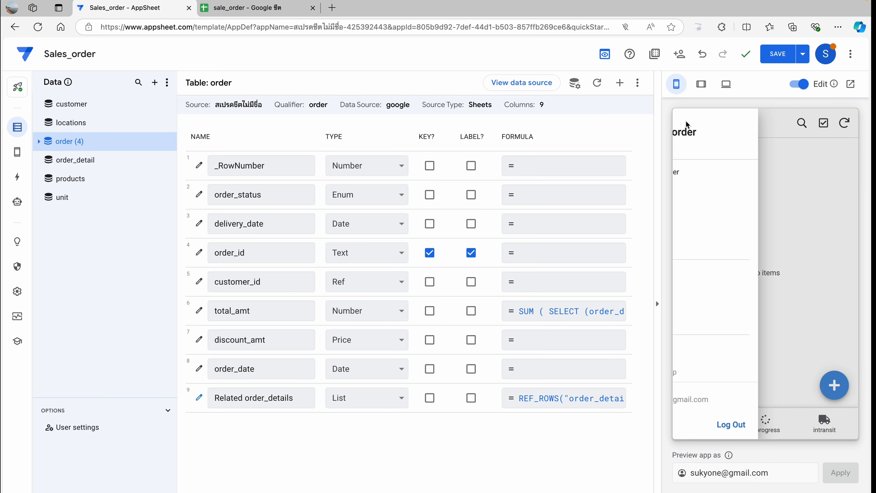
click(845, 169)
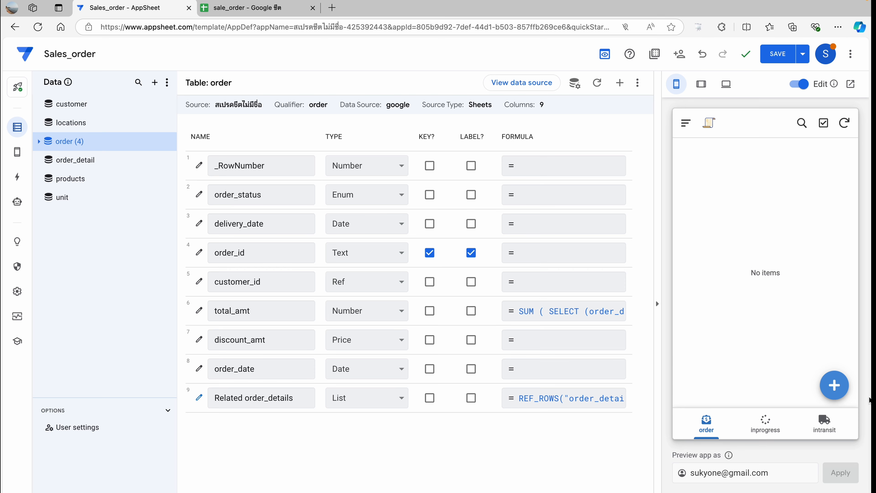
click(834, 386)
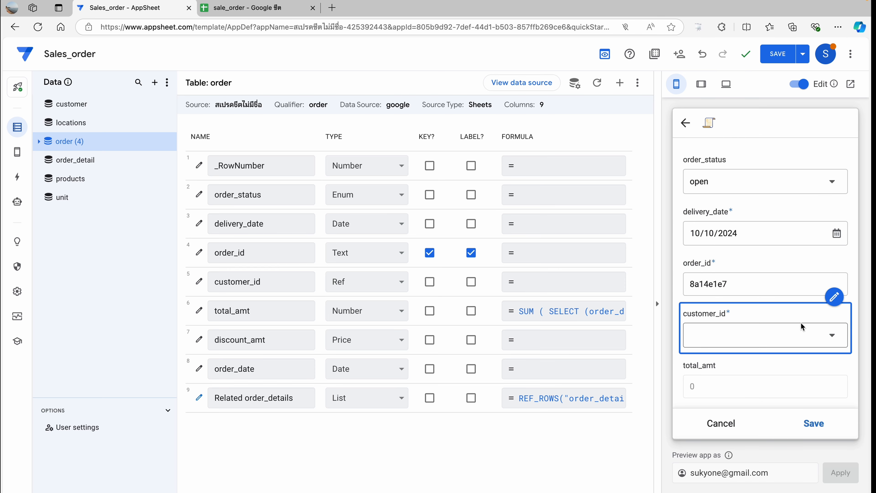
click(829, 335)
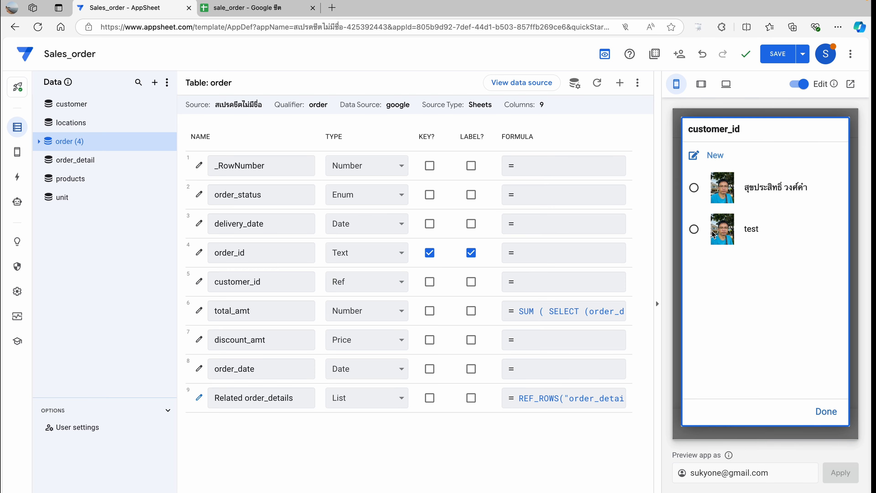
click(695, 229)
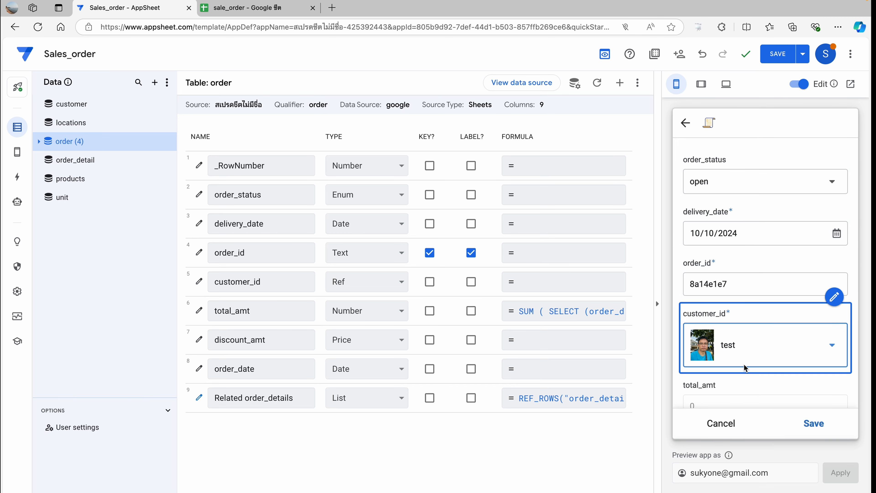
Set the delivery date of the new order to 12 October 2024
scroll(746, 364, down, 2)
scroll(746, 363, down, 3)
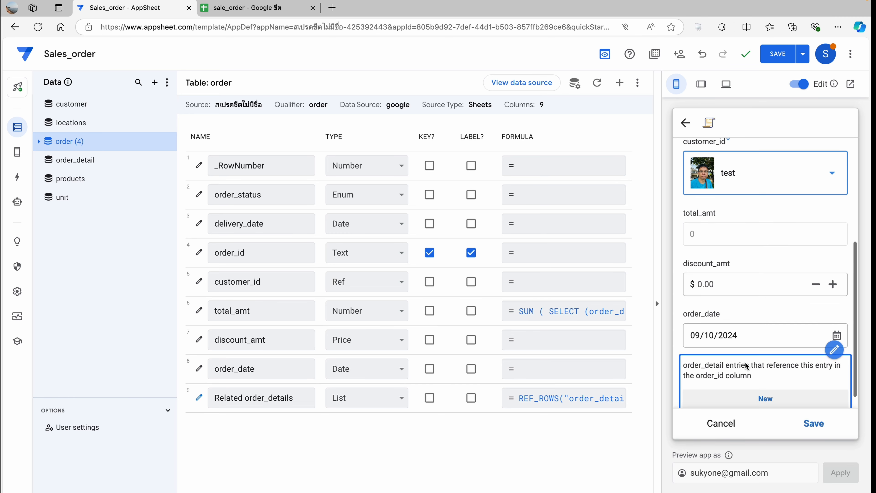
scroll(745, 361, up, 5)
click(837, 206)
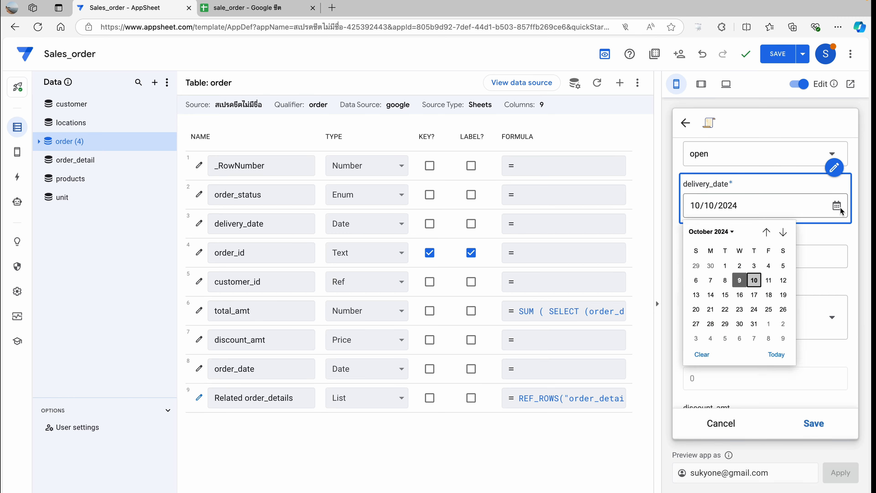
click(783, 280)
Examine the app formula of the total_amt column in the order table
scroll(777, 281, down, 5)
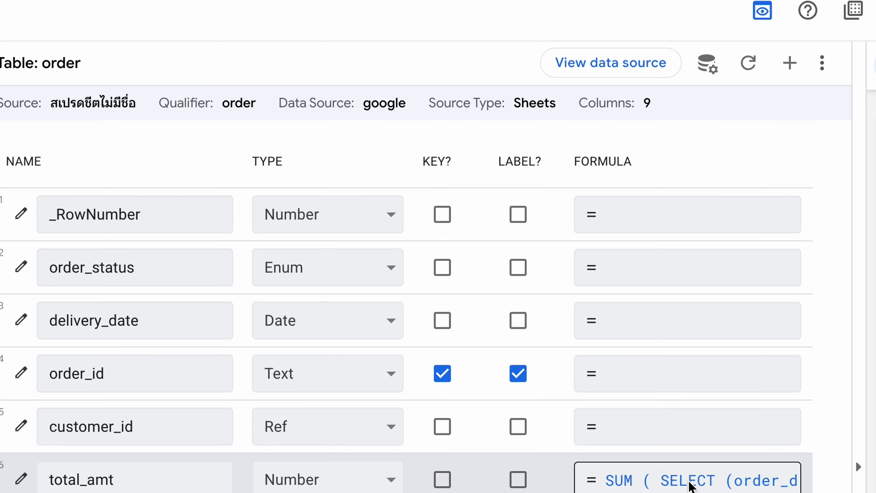
click(564, 312)
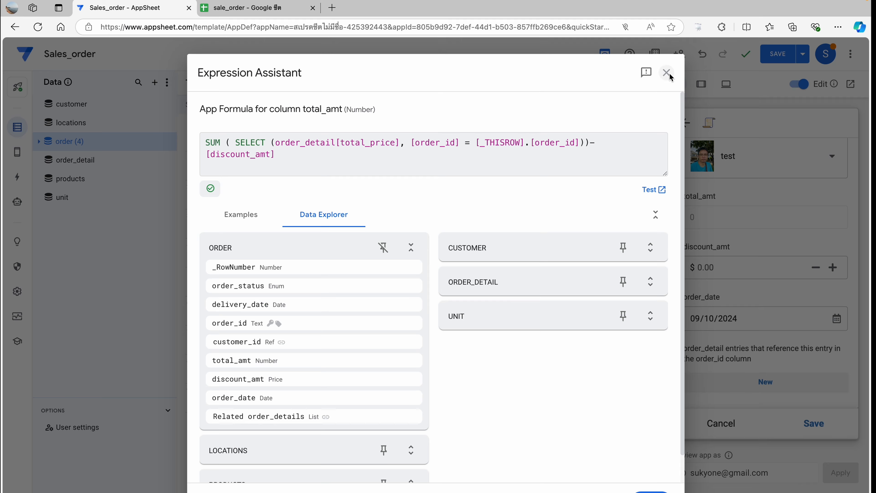
click(872, 45)
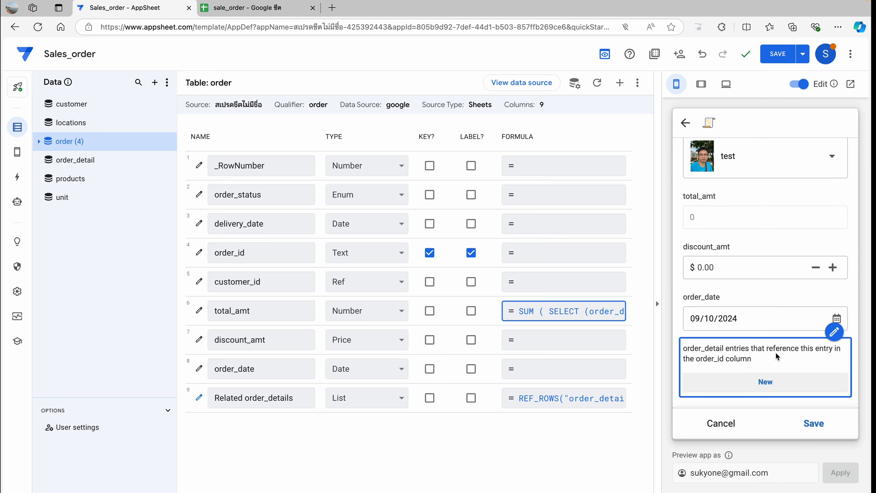
click(765, 382)
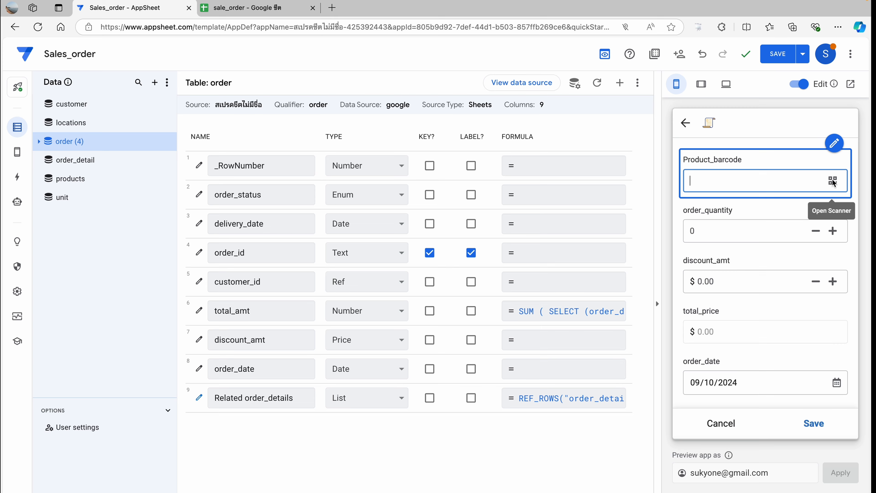
click(238, 10)
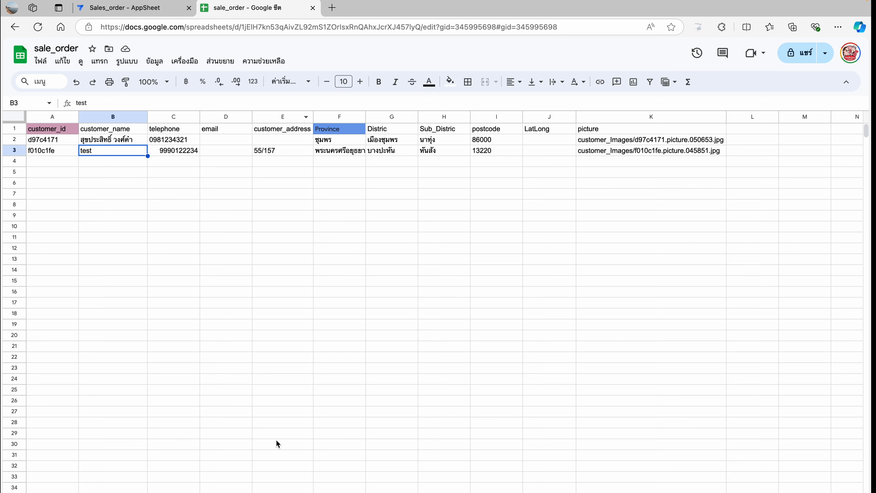
click(253, 492)
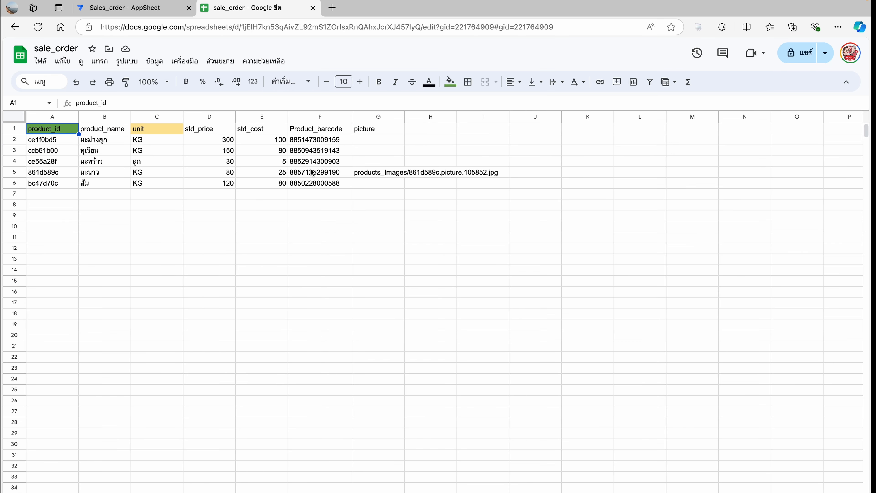
click(334, 152)
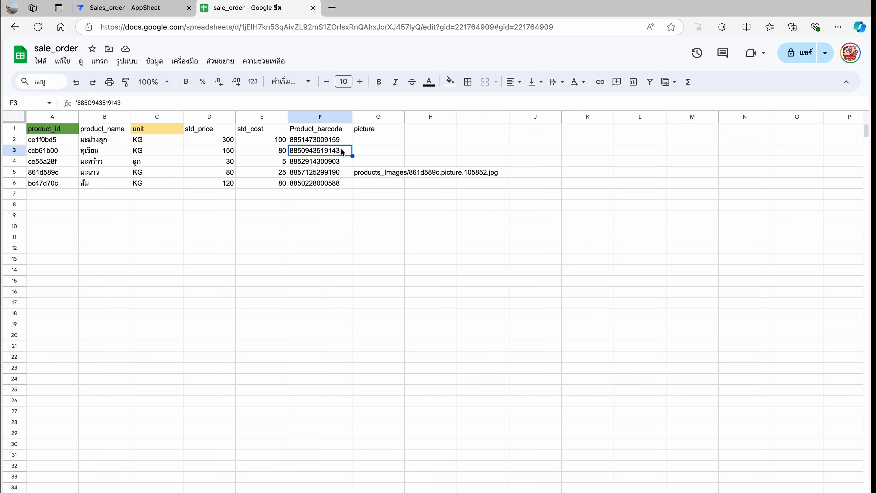
double_click(342, 152)
drag(342, 151, 290, 150)
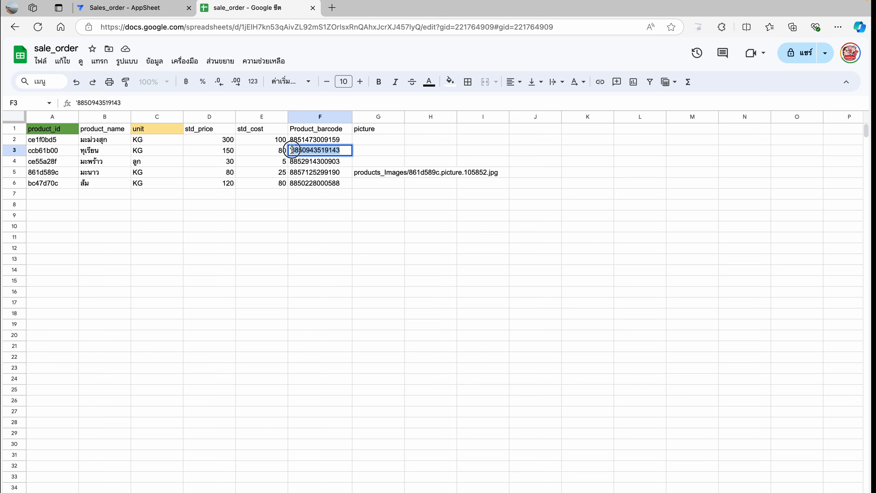
right_click(305, 150)
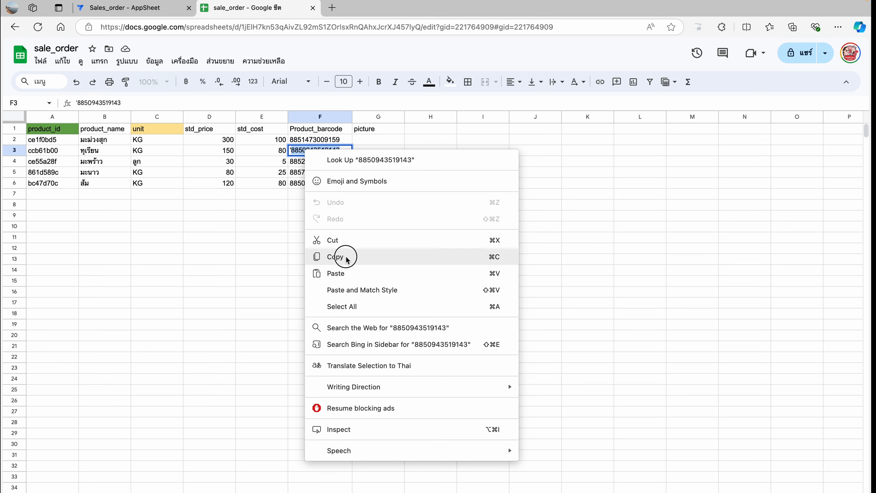
click(336, 256)
click(137, 8)
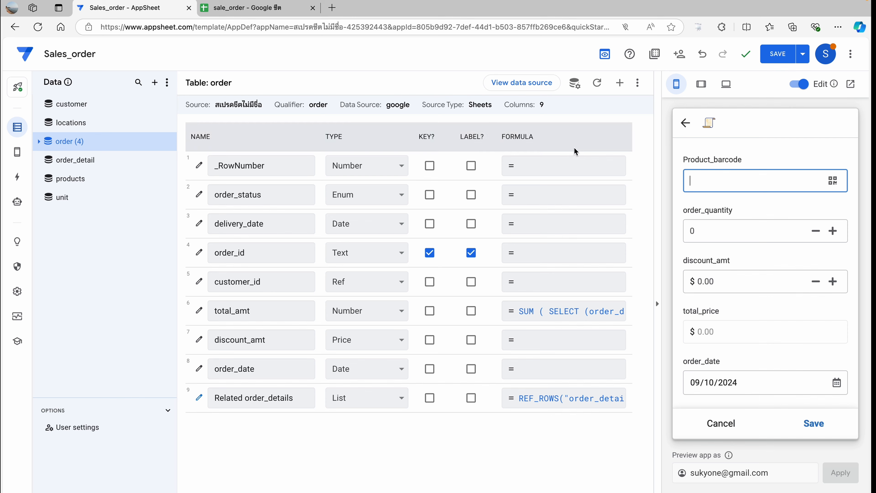
right_click(698, 171)
click(690, 156)
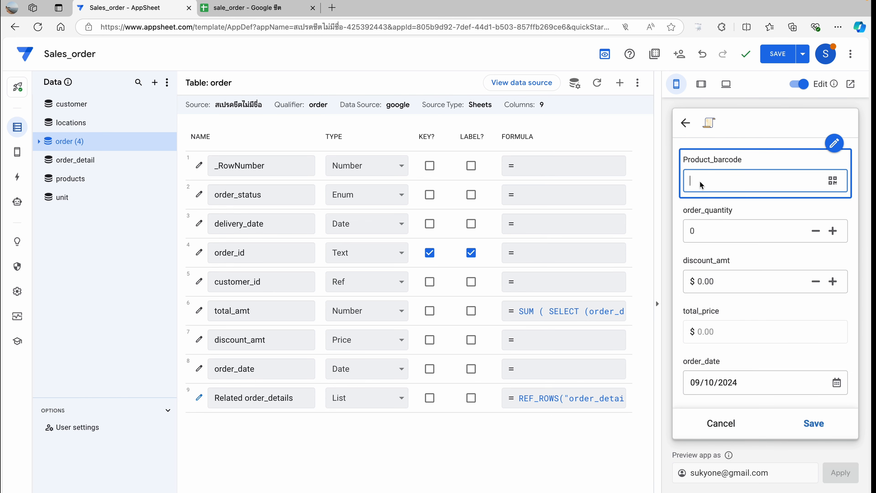
key(ctrl+v)
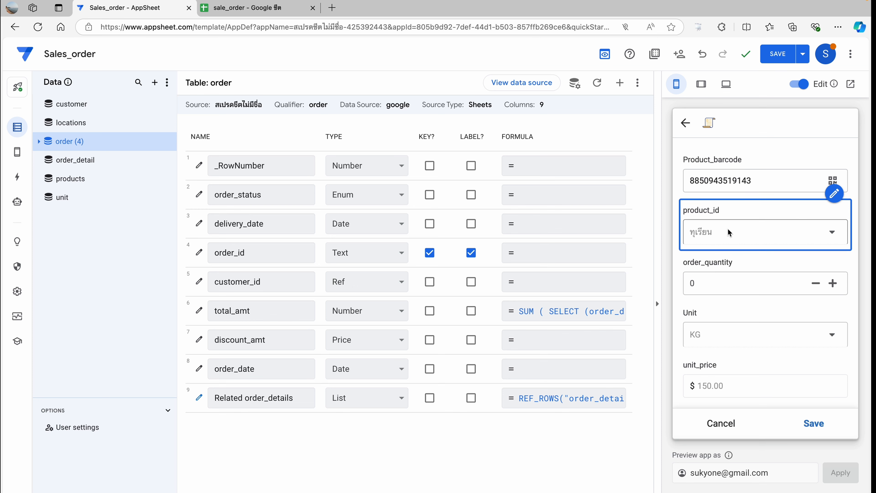
scroll(735, 345, down, 1)
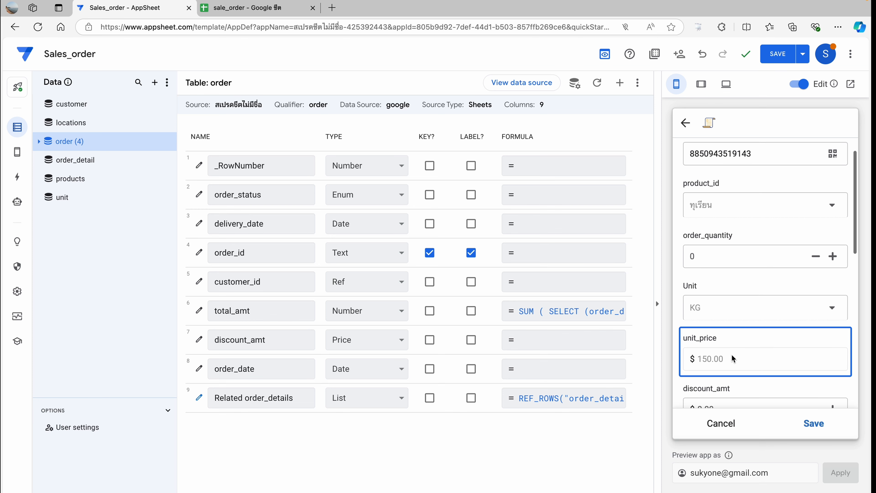
scroll(736, 357, down, 3)
scroll(739, 353, up, 4)
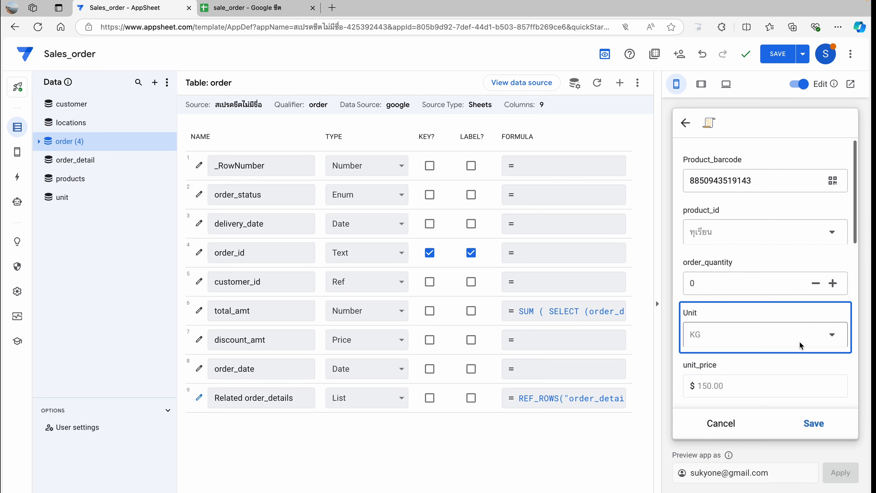
Set the order_quantity of the order_detail entry to 15
click(833, 285)
click(833, 285)
click(833, 285)
click(833, 285)
click(834, 285)
click(834, 285)
click(833, 285)
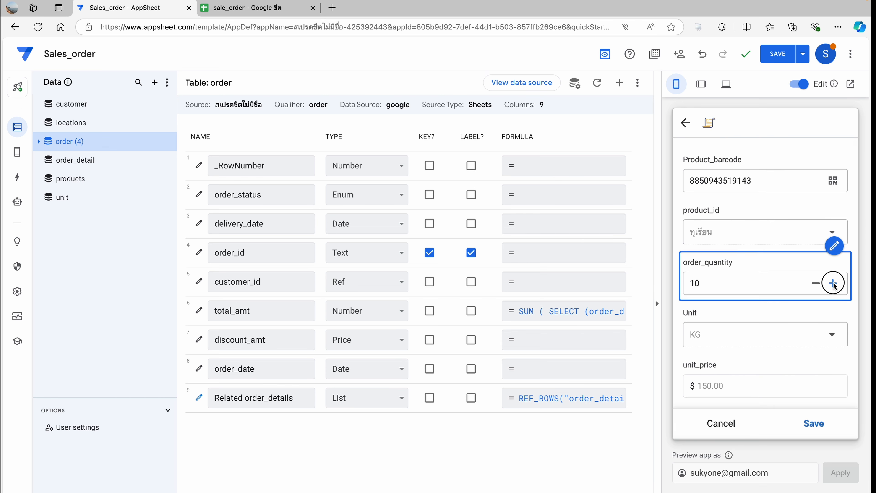
click(834, 285)
scroll(770, 346, down, 4)
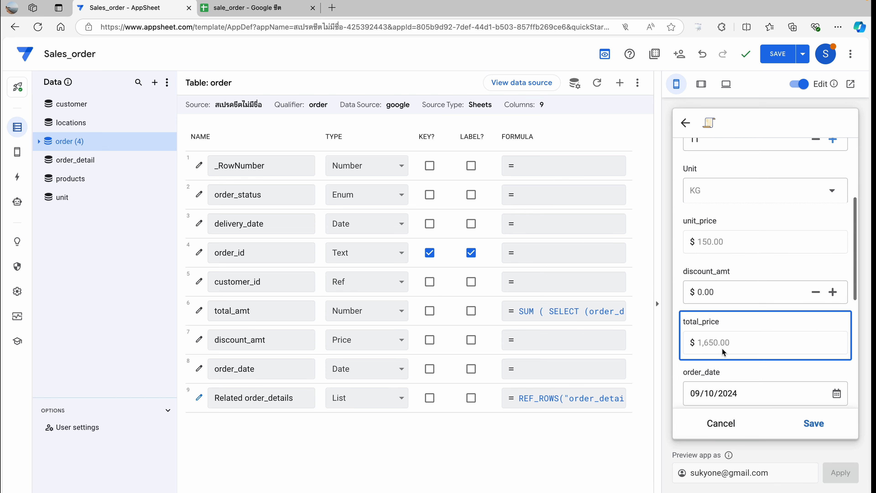
scroll(789, 232, up, 1)
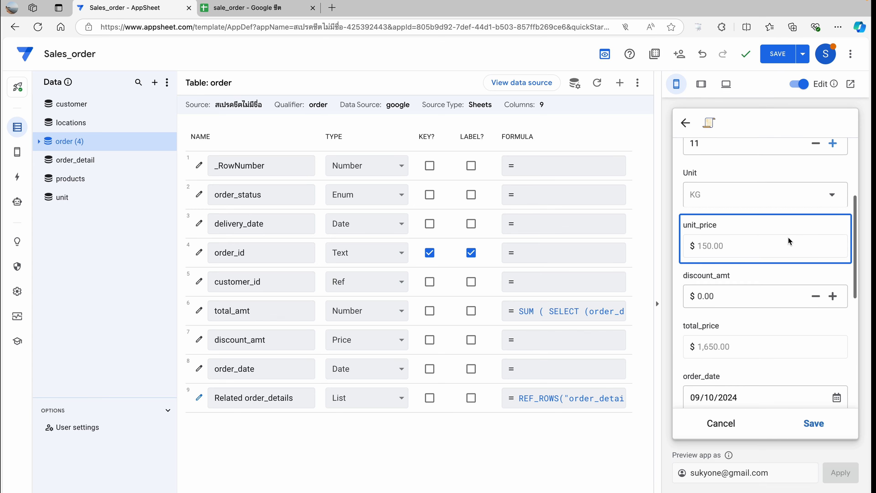
scroll(790, 239, up, 2)
click(835, 210)
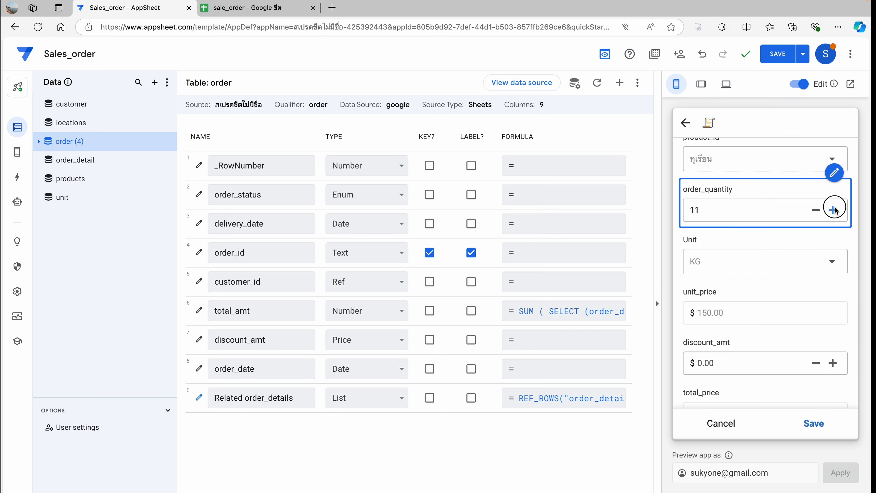
click(834, 210)
click(834, 210)
click(835, 209)
Review the remaining fields of the order_detail entry through item_free and save the entry
scroll(823, 245, down, 4)
scroll(724, 298, down, 4)
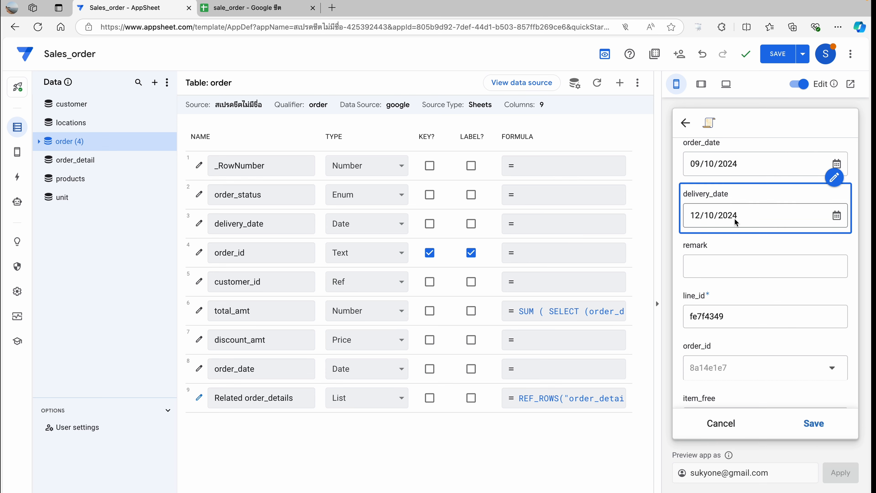
scroll(790, 383, down, 1)
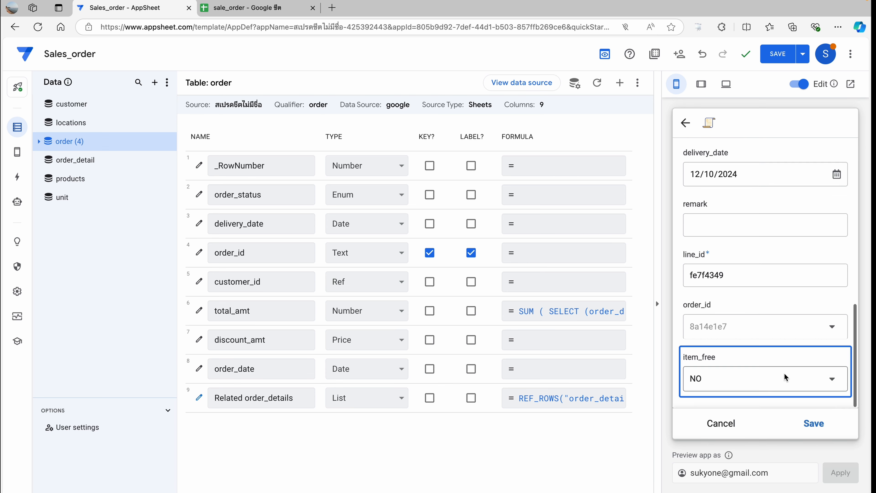
click(827, 423)
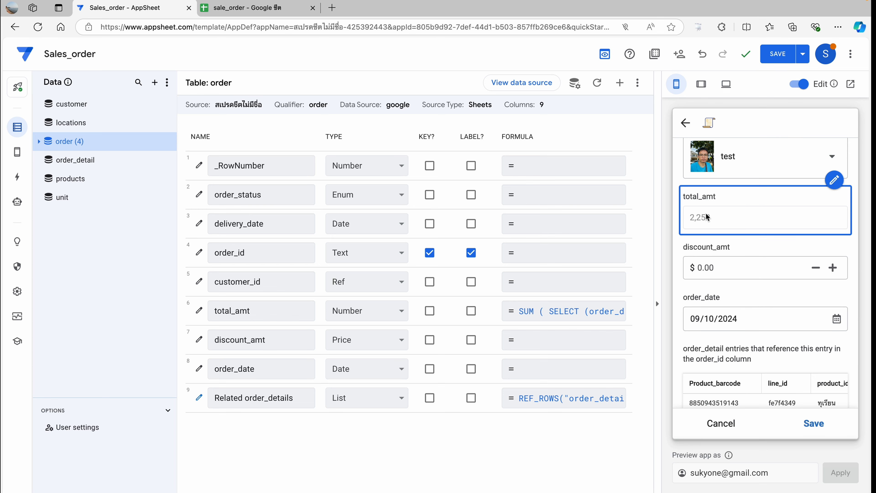
scroll(753, 281, down, 2)
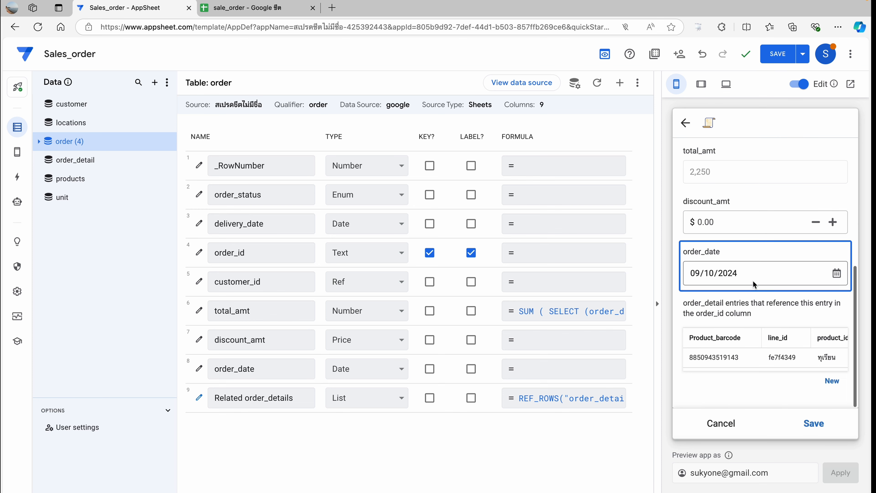
click(832, 381)
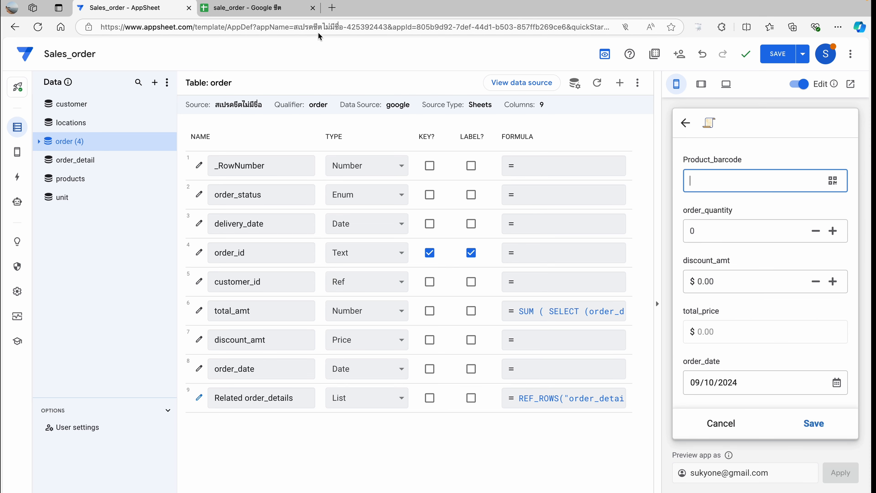
click(254, 9)
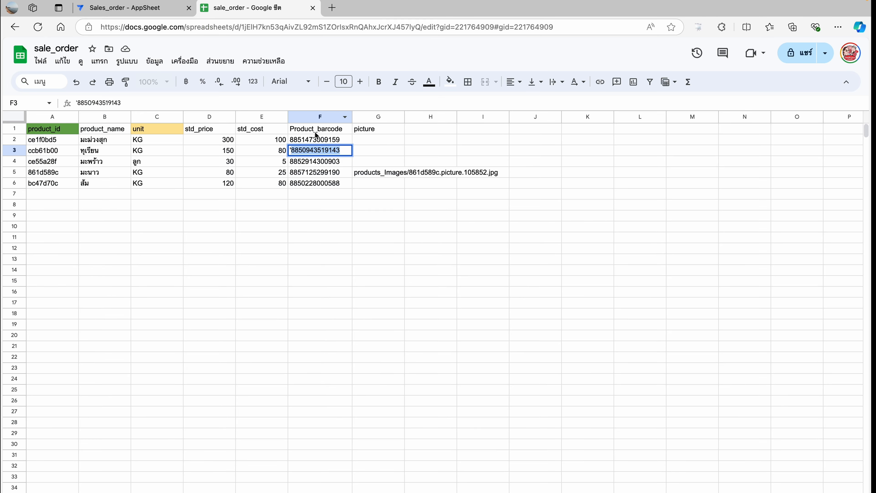
double_click(328, 183)
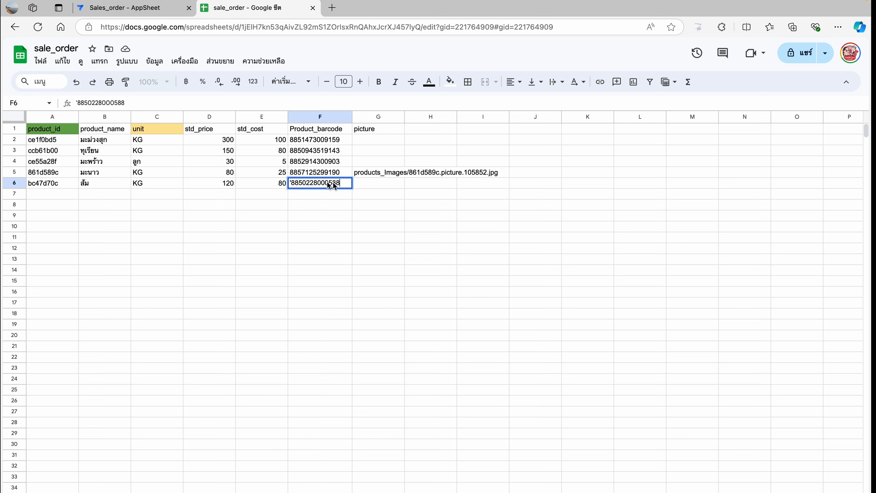
drag(341, 183, 292, 184)
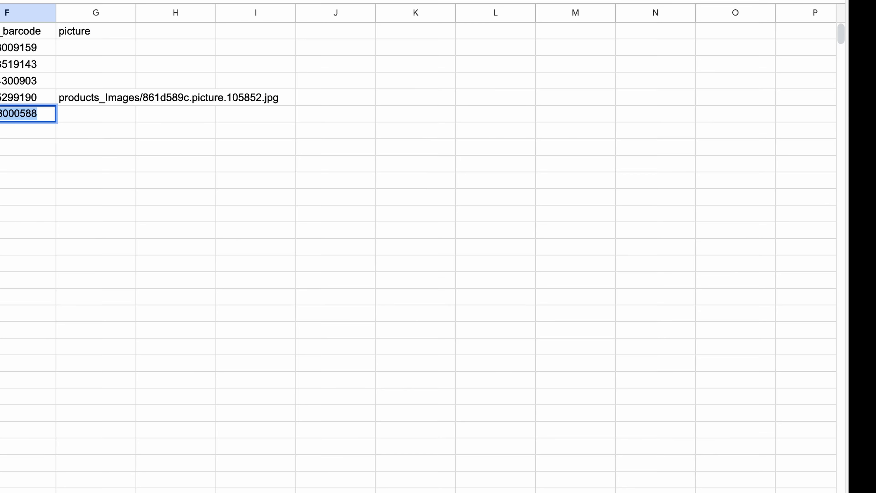
right_click(14, 117)
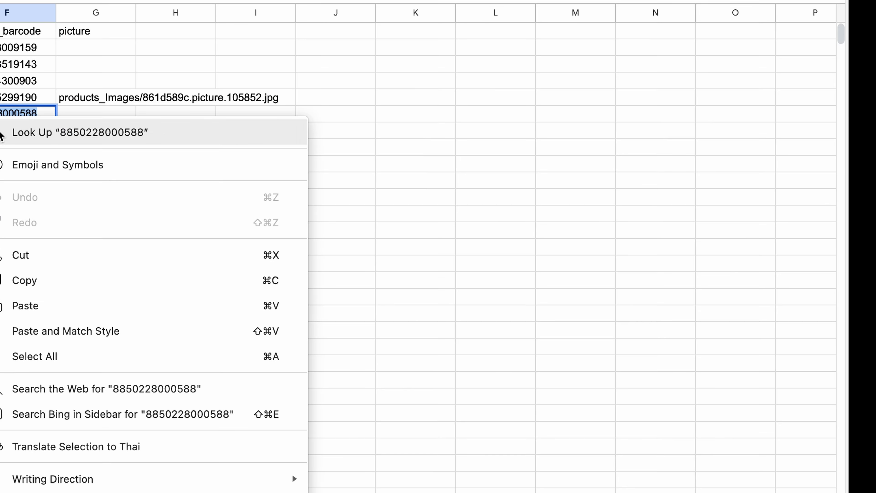
click(52, 281)
key(ctrl+Tab)
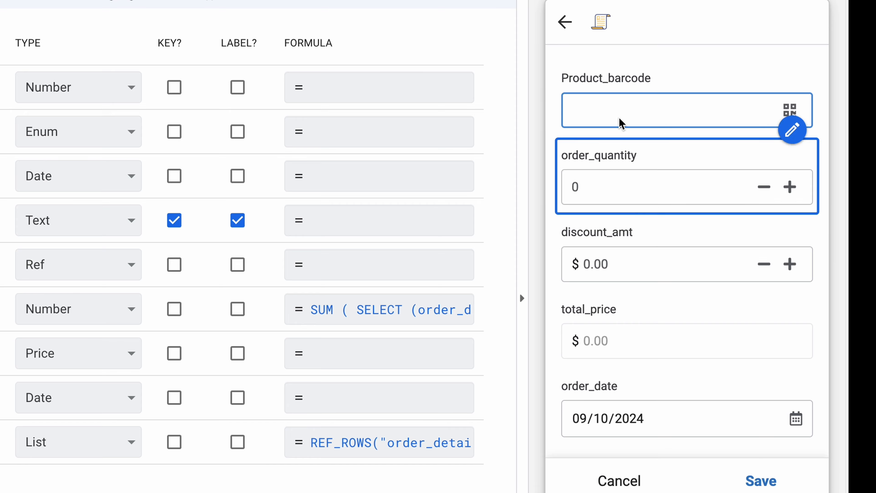
right_click(600, 106)
click(645, 238)
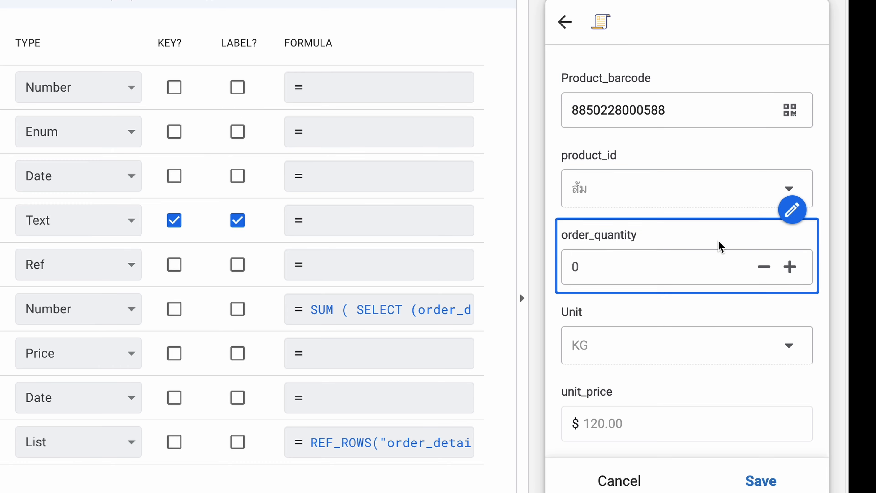
Set the second entry's order_quantity to 100
click(791, 267)
click(791, 267)
click(791, 266)
click(791, 267)
click(790, 267)
click(791, 267)
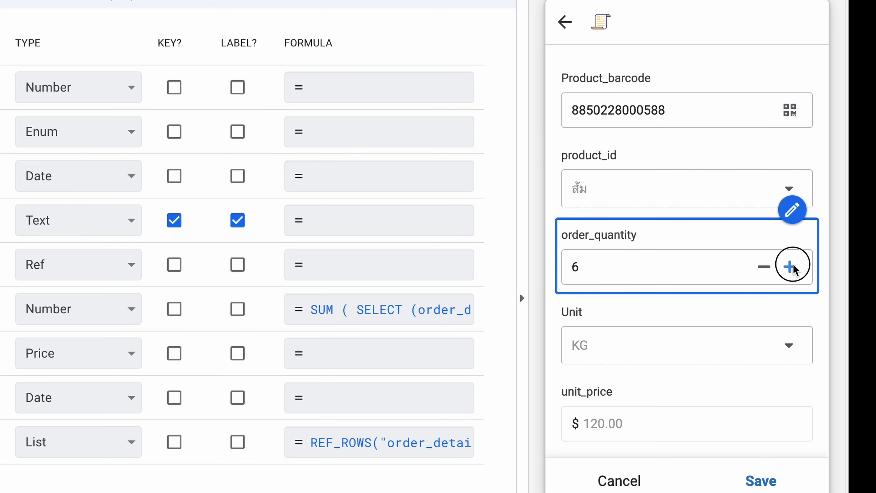
click(790, 266)
click(791, 266)
click(791, 266)
click(791, 267)
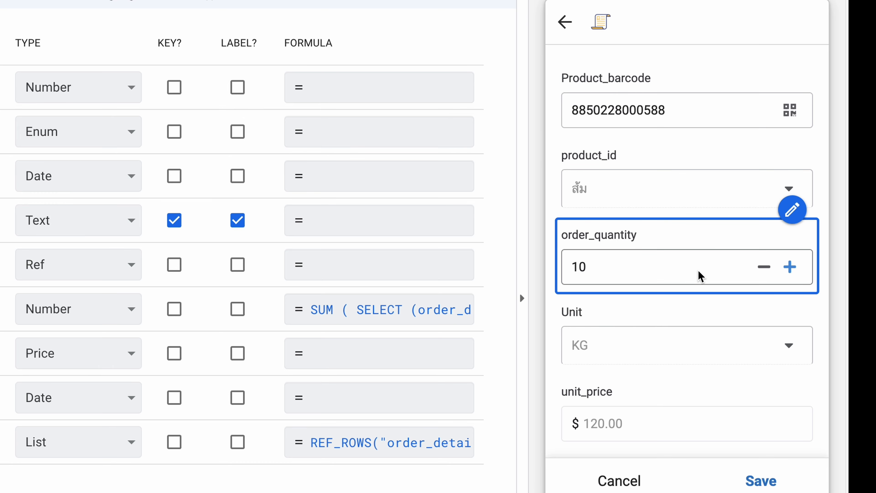
double_click(574, 272)
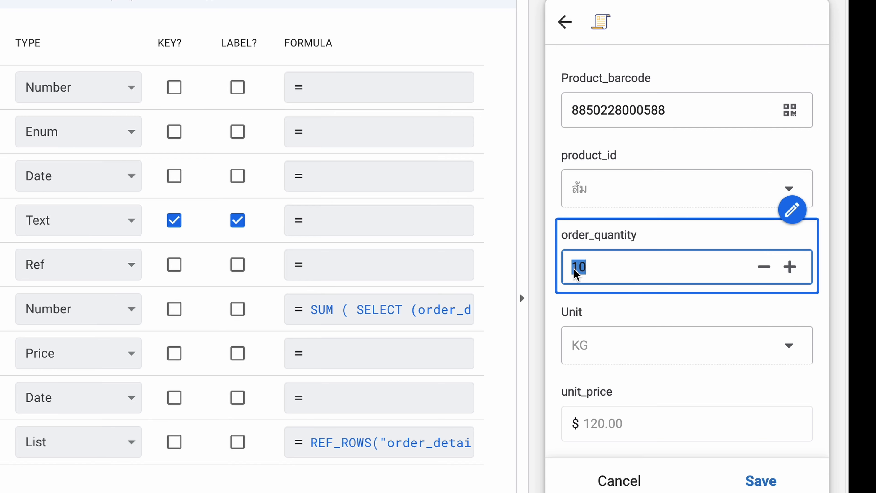
text(100)
Check the second entry's total_price and date fields, and save the entry
scroll(767, 320, down, 3)
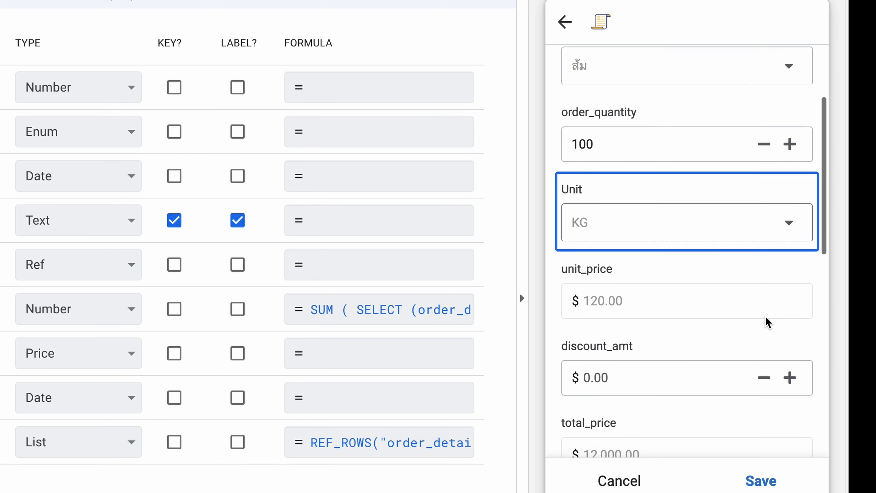
scroll(766, 317, down, 1)
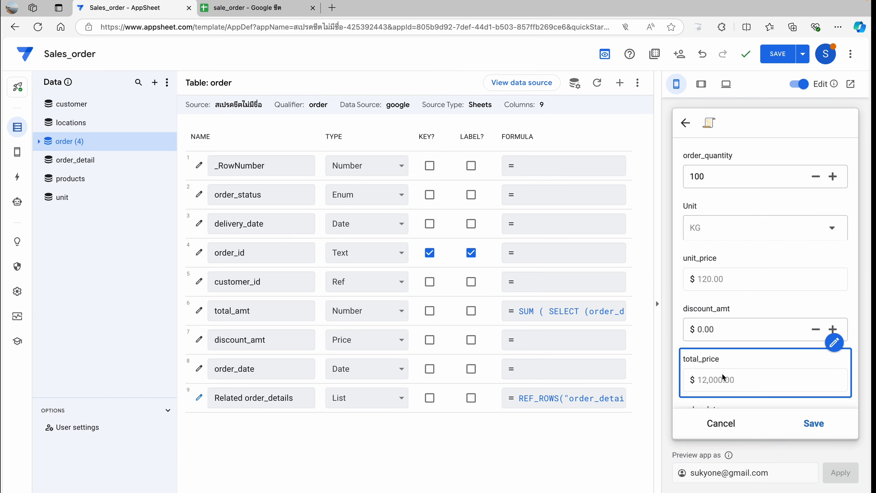
scroll(760, 365, down, 4)
scroll(759, 338, down, 3)
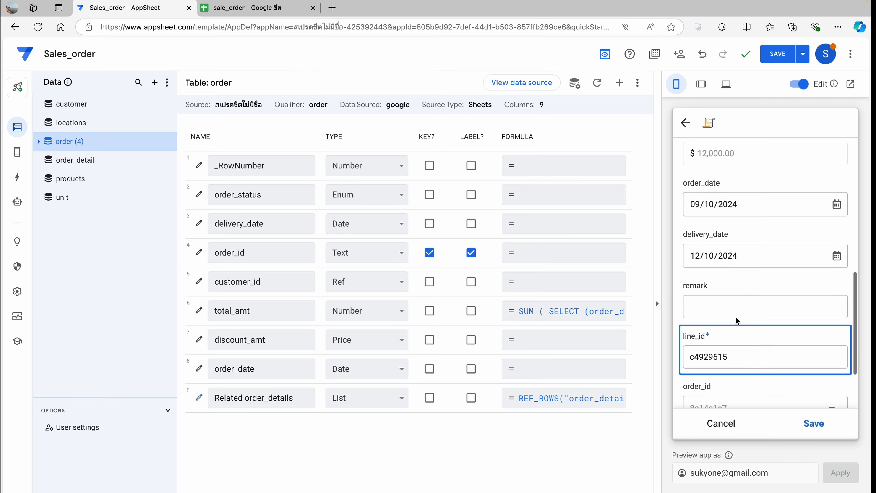
click(813, 423)
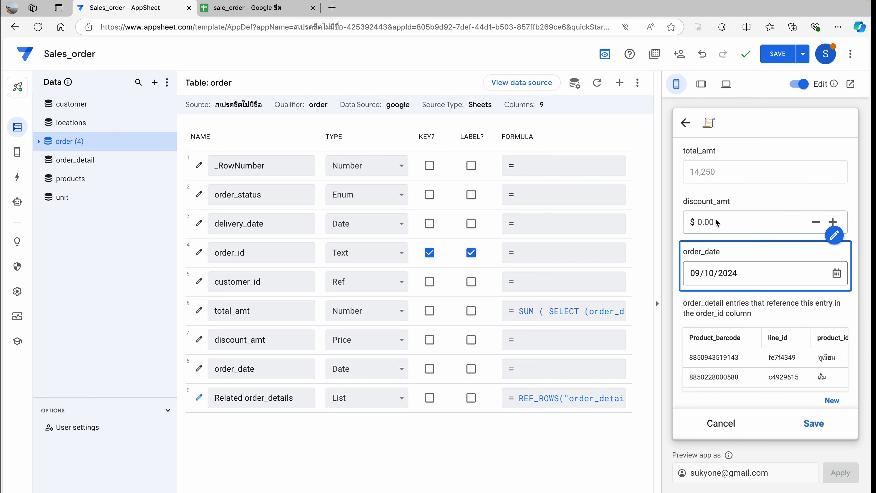
Review the order form for customer "test" and save the order
scroll(757, 353, up, 5)
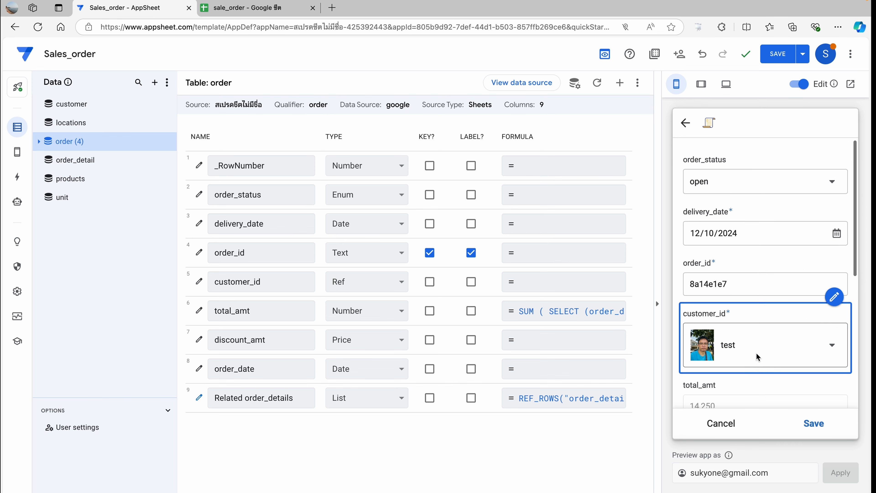
scroll(753, 340, down, 4)
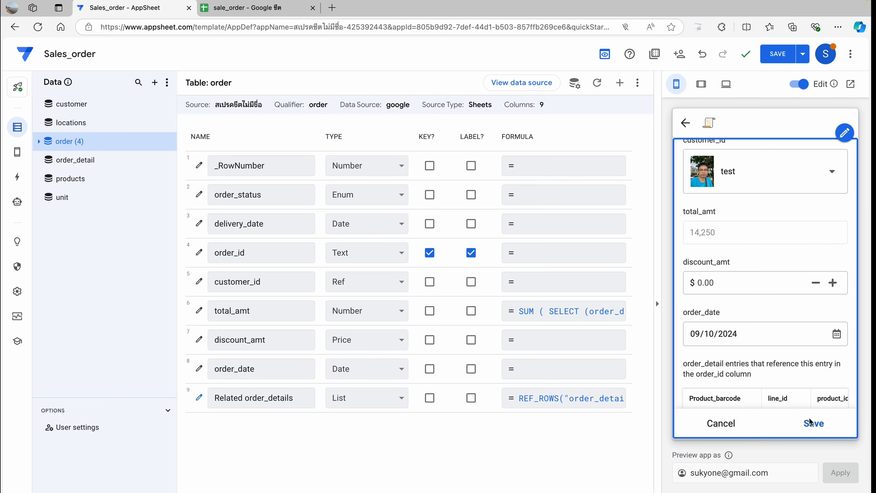
click(814, 423)
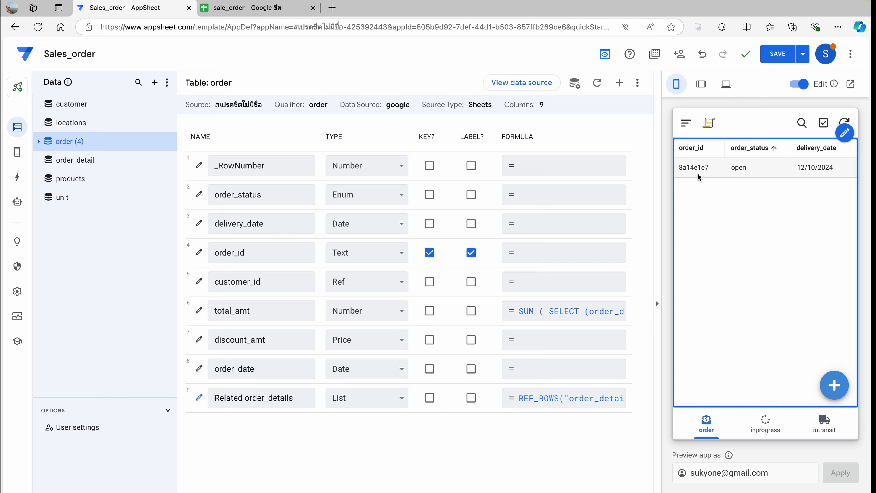
In the order sheet of the sale_order spreadsheet, format the total_amt value with a thousands separator and two decimals
click(252, 12)
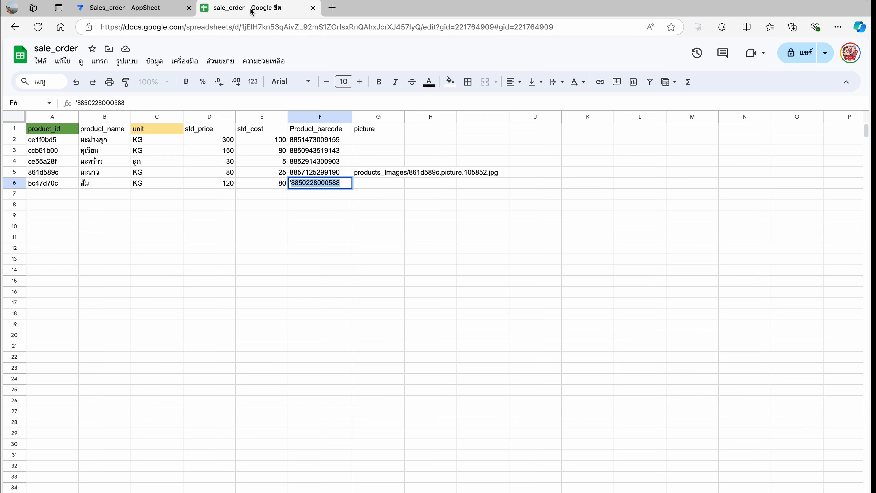
click(118, 492)
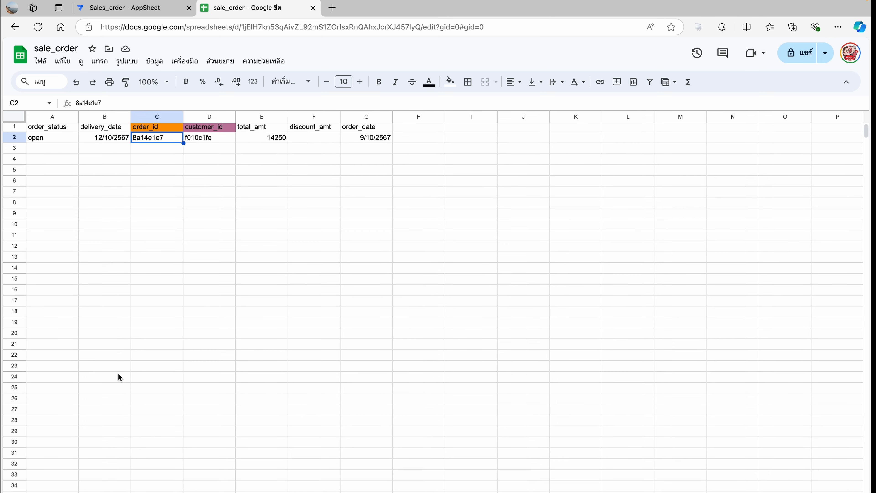
click(272, 145)
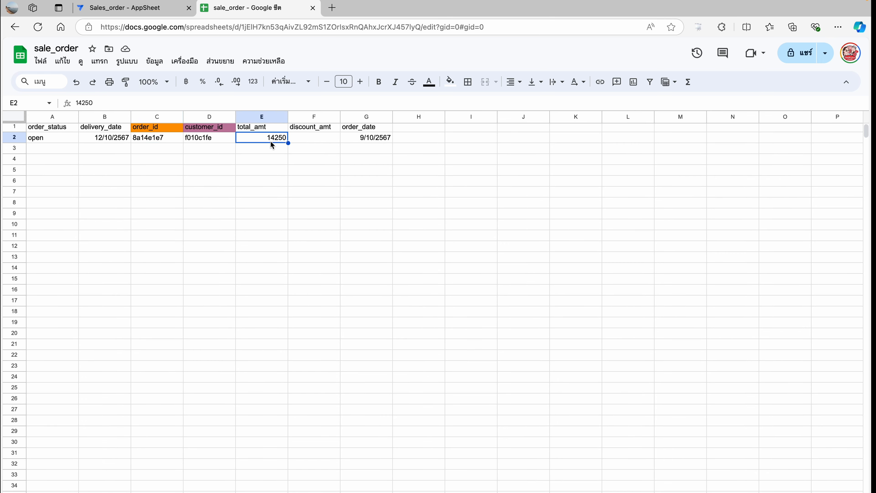
key(ctrl+shift+1)
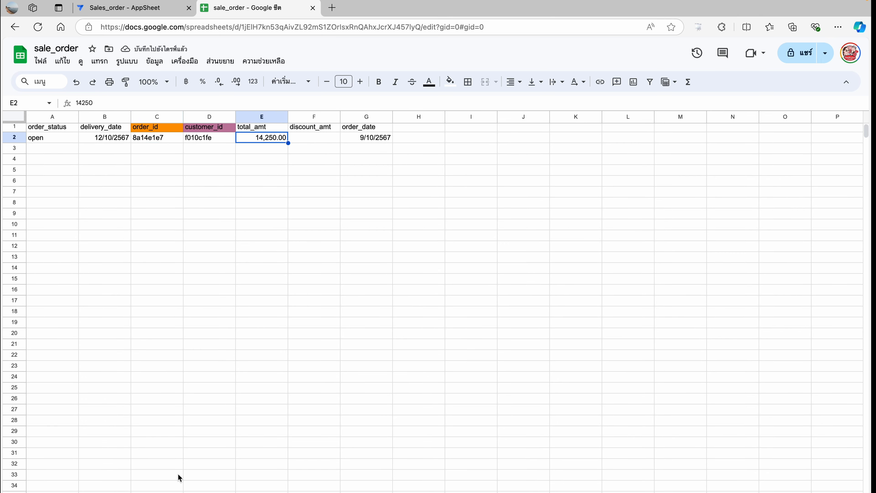
Open the order_detail sheet and select the total_price values of both order lines to check their sum
click(166, 491)
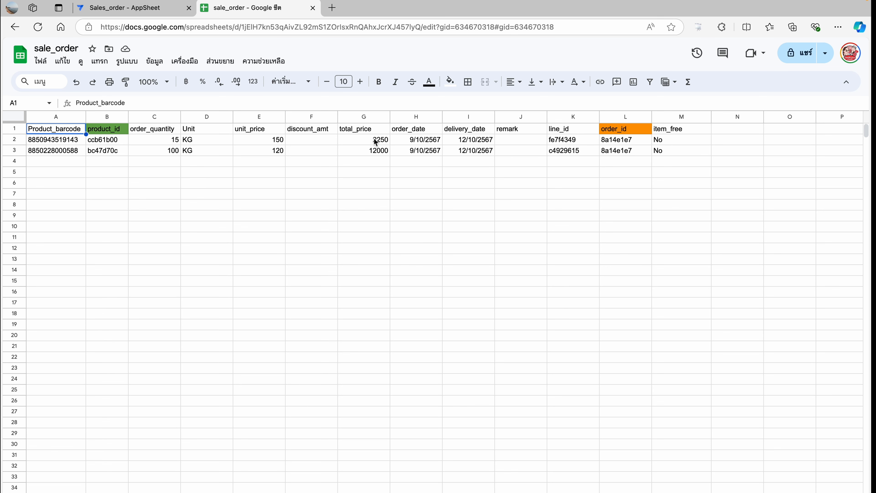
drag(376, 140, 376, 154)
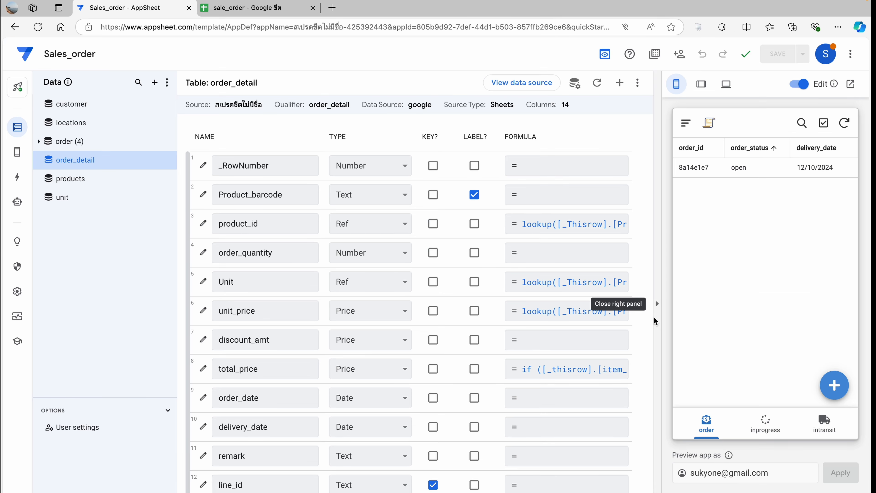
Hide the app preview and examine the product_id lookup formula and the other column settings of the order_detail table
click(659, 306)
click(557, 224)
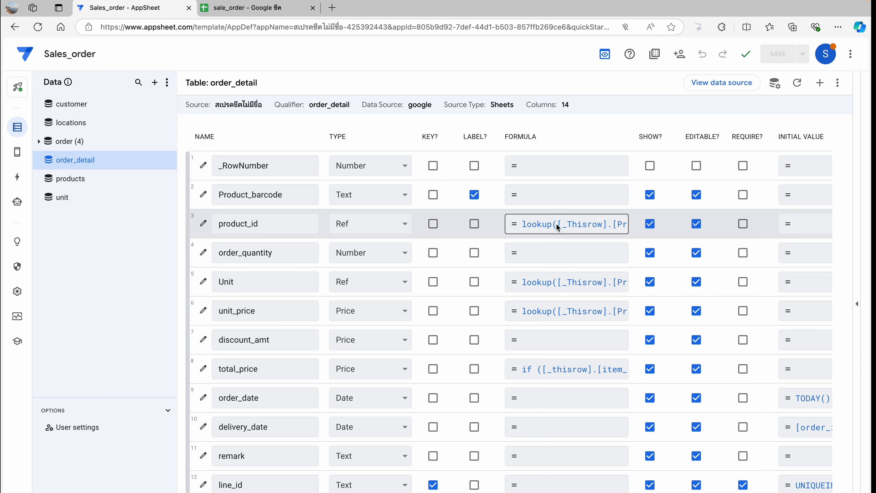
scroll(556, 223, right, 10)
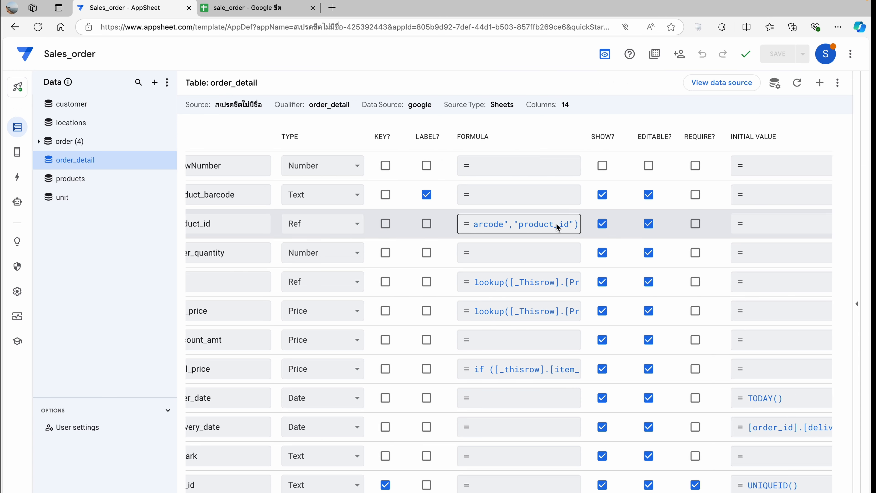
click(516, 227)
scroll(516, 227, left, 5)
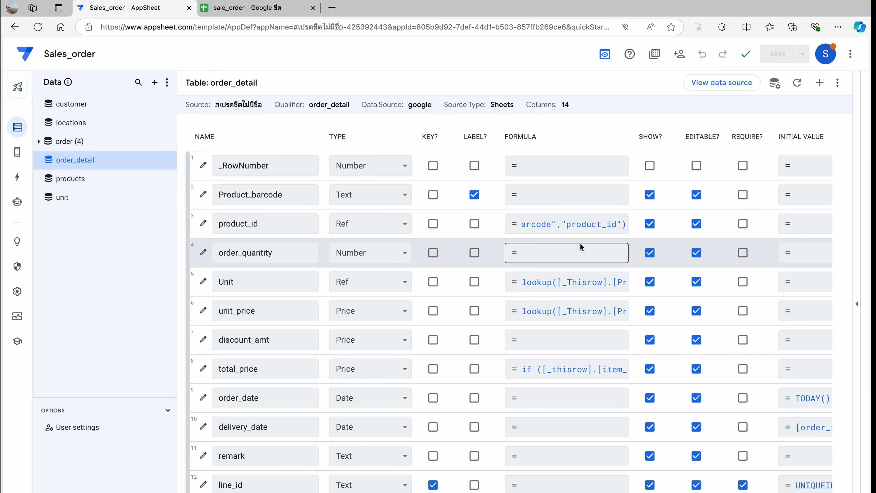
scroll(581, 248, right, 2)
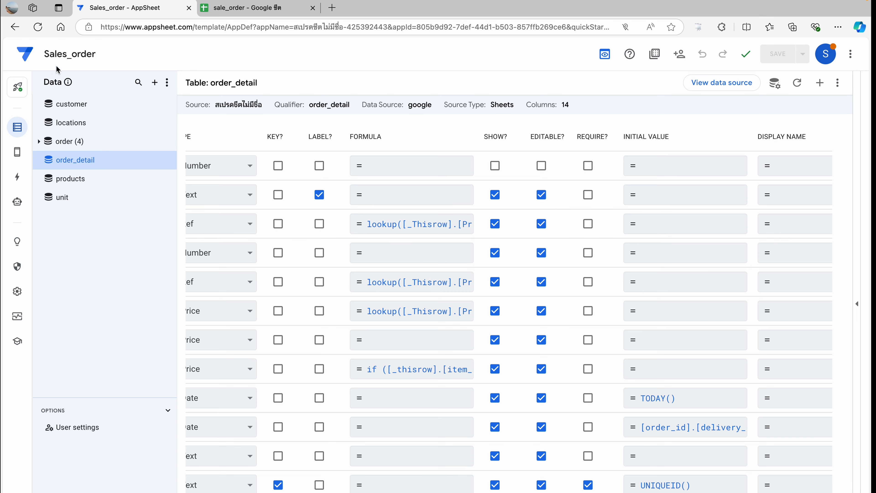
View the AppSheet home page with the recent apps, and return to the order_detail table in the Sales_order editor
click(25, 53)
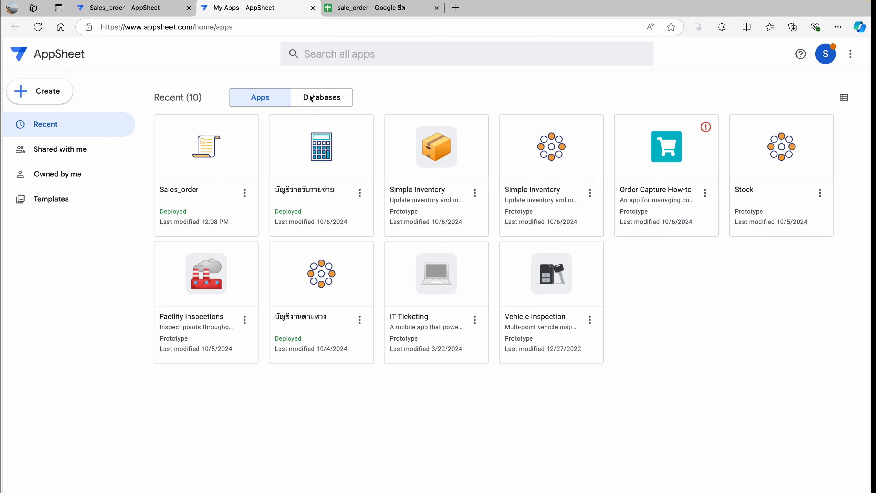
click(143, 9)
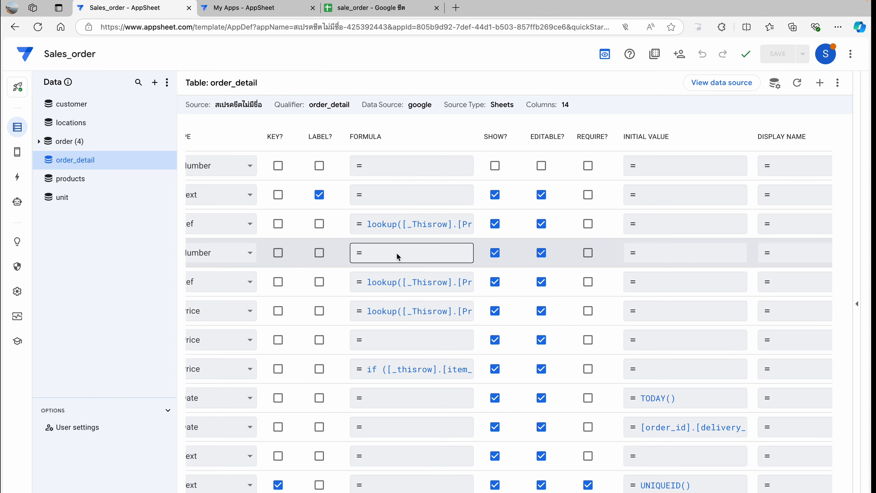
scroll(387, 241, left, 5)
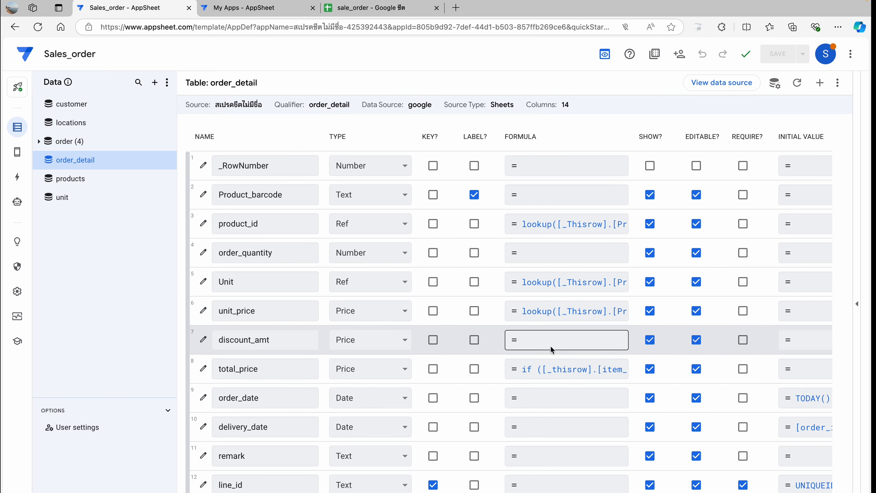
Review the column definitions of the order, customer, locations and products tables
click(69, 140)
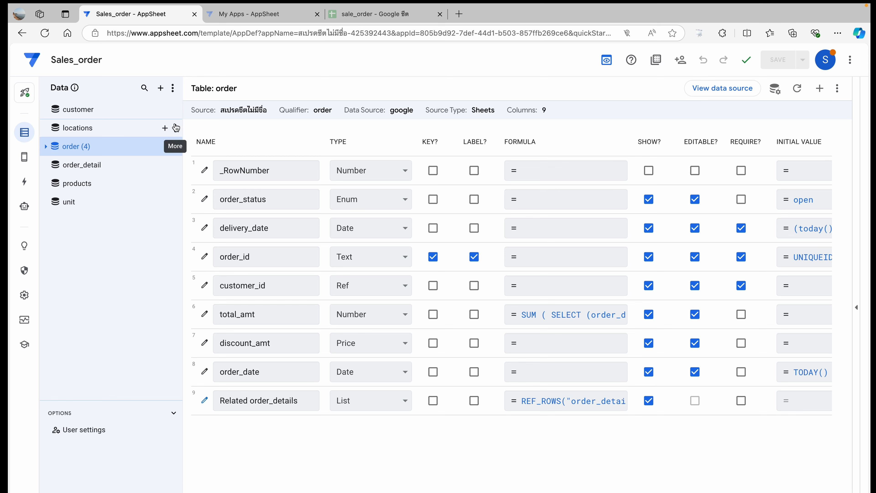
click(175, 111)
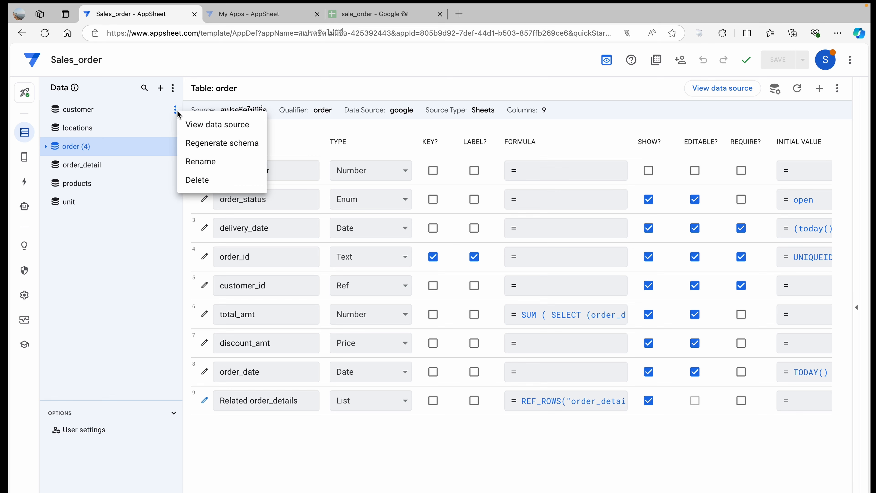
click(24, 134)
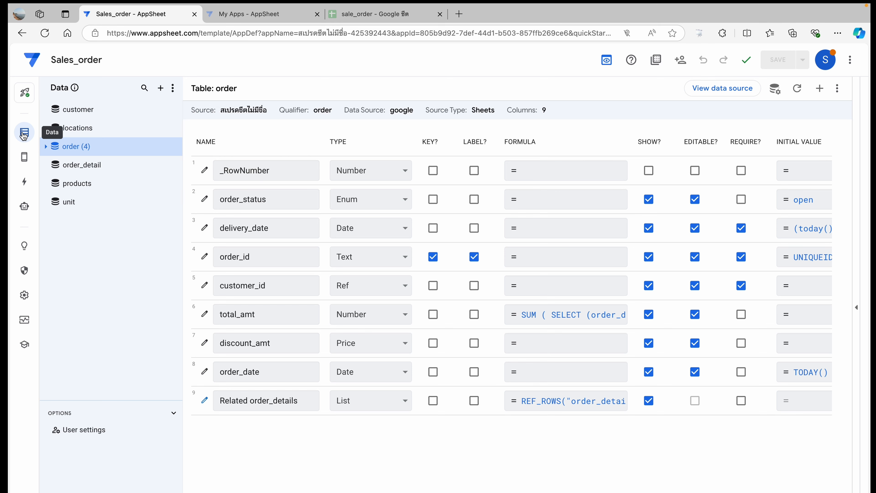
click(24, 136)
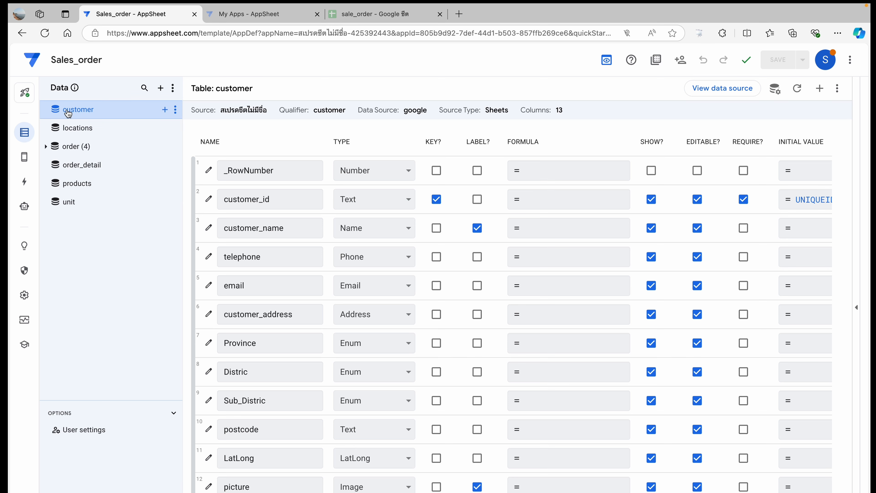
click(75, 132)
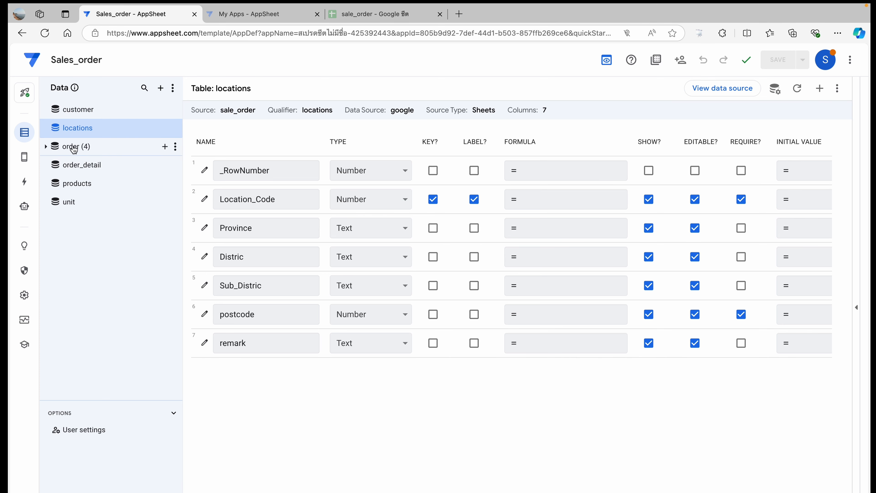
click(72, 183)
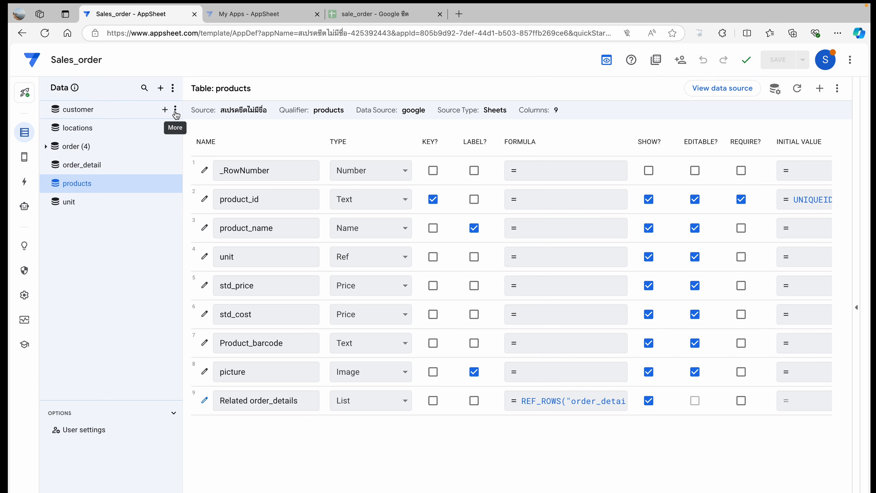
View the customer table's data source spreadsheet and close it again
click(176, 111)
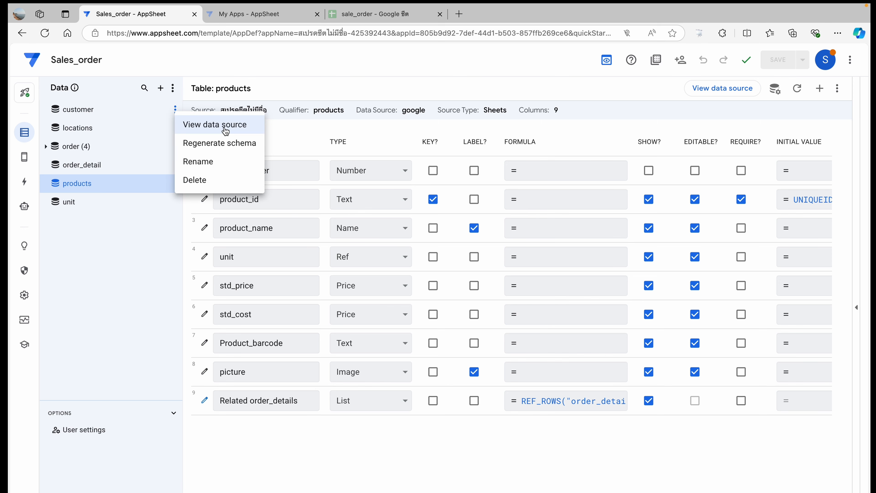
click(225, 131)
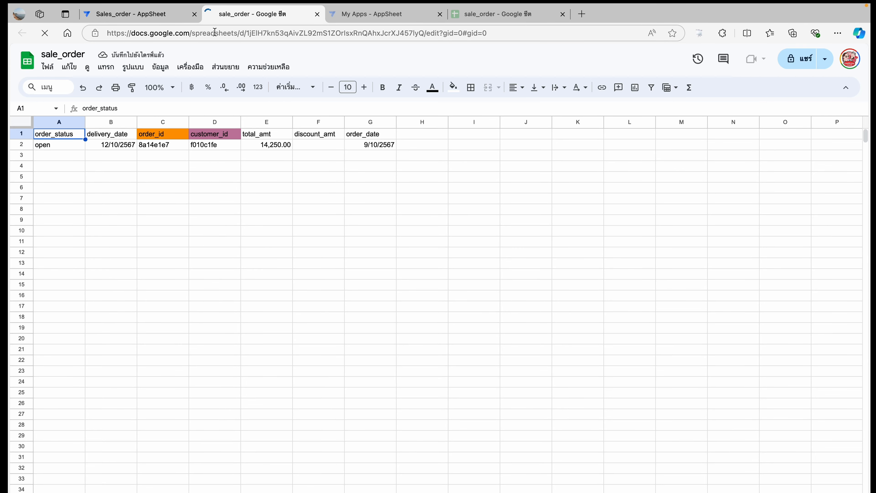
click(318, 15)
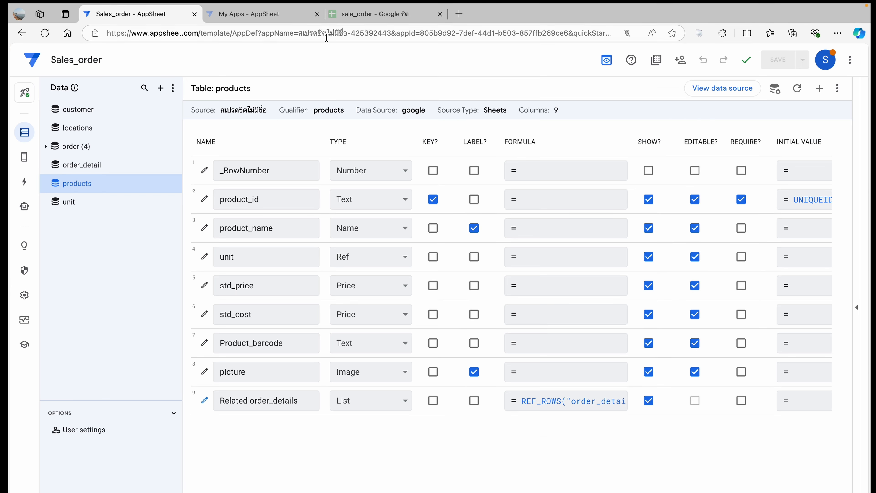
Switch to the sale_order spreadsheet in Google Sheets and look through the order, order_detail and following sheets
click(380, 18)
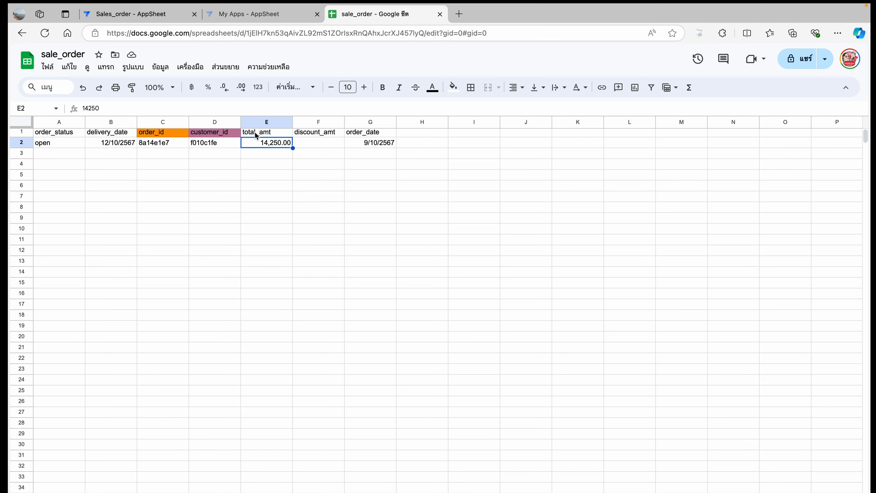
scroll(161, 328, up, 1)
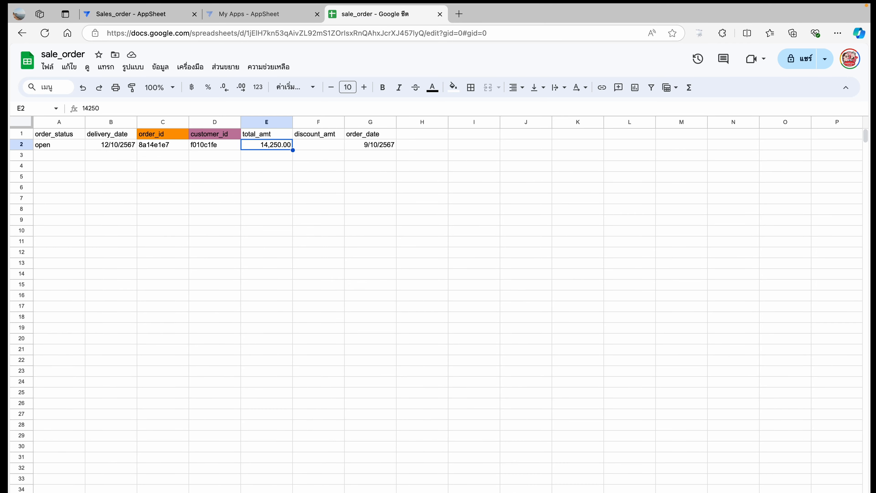
click(162, 492)
click(204, 492)
click(162, 491)
click(204, 492)
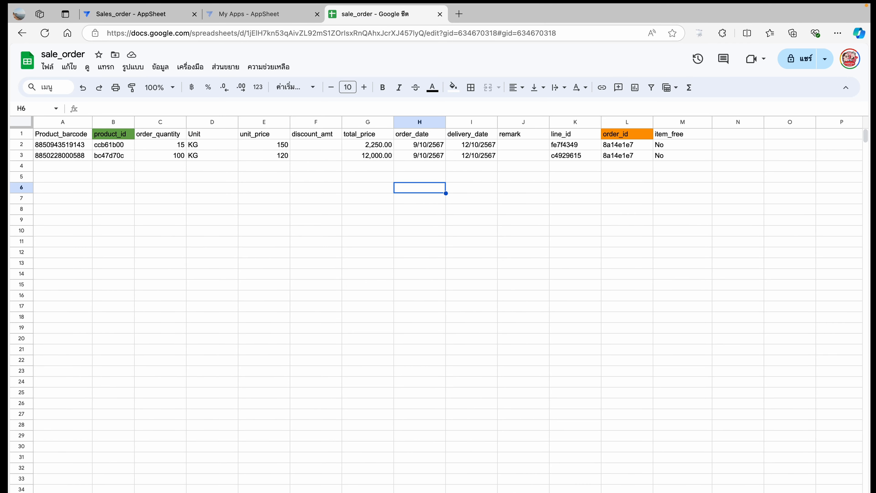
click(245, 491)
click(283, 492)
click(314, 492)
click(345, 492)
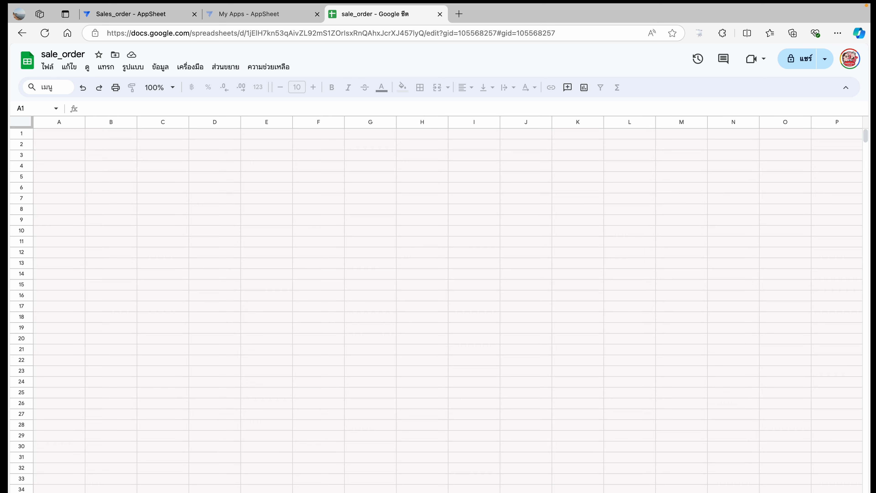
Compare the order_id columns of the order and order_detail sheets, and look through the other sheets up to the unit codes
click(162, 492)
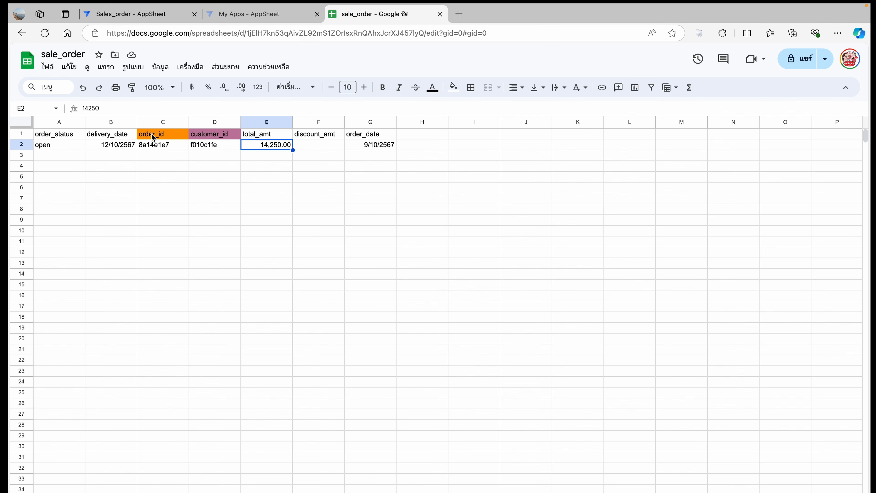
click(201, 492)
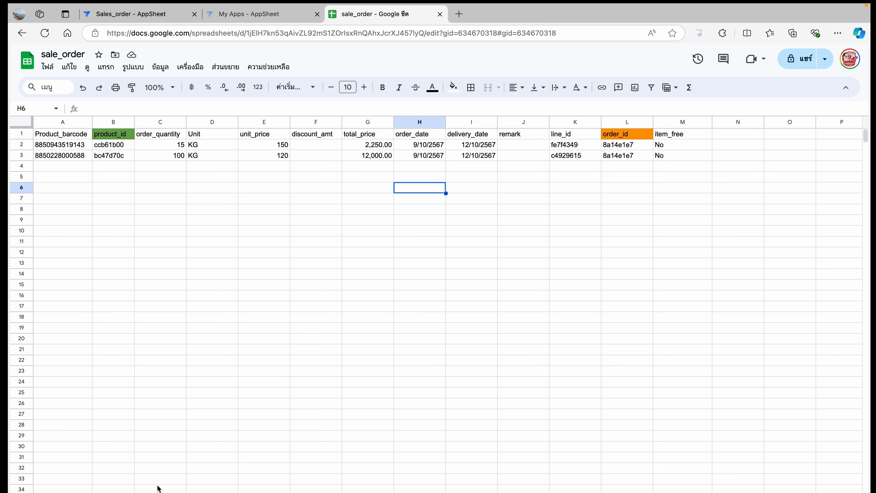
click(83, 492)
click(138, 492)
click(194, 492)
click(242, 492)
click(290, 492)
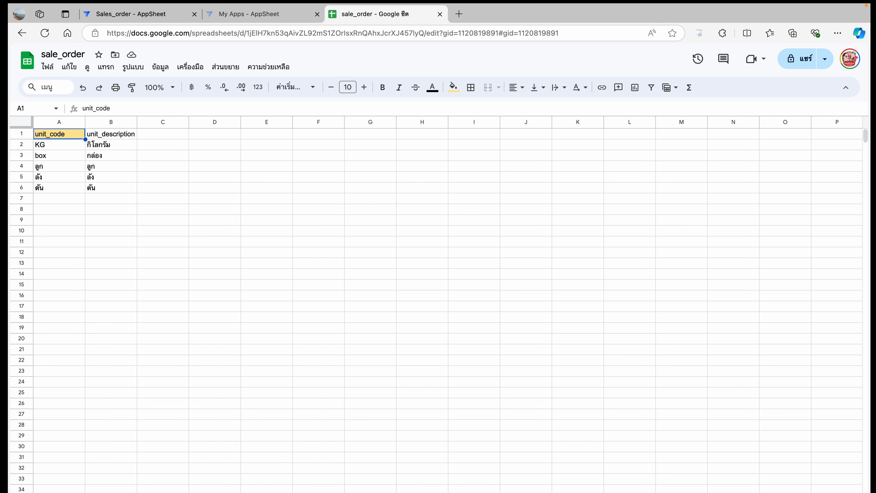
Switch to the Sales_order editor and examine the data types available for product_name in the products table
click(138, 14)
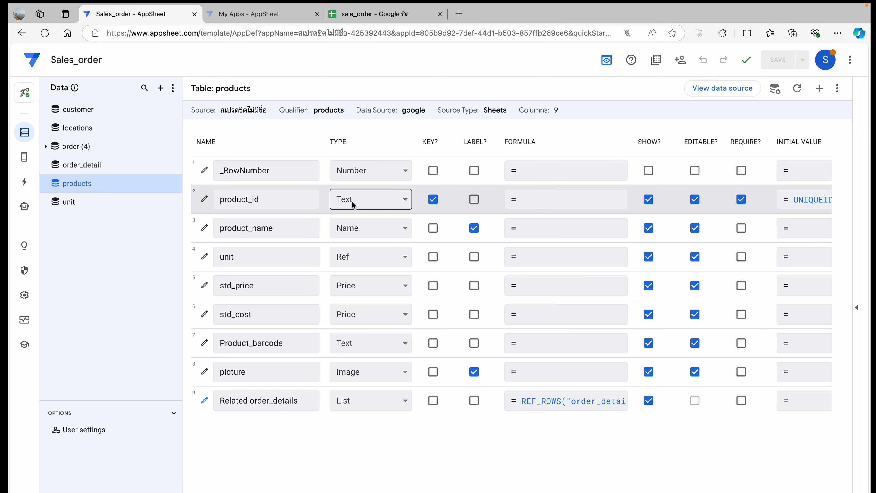
click(377, 236)
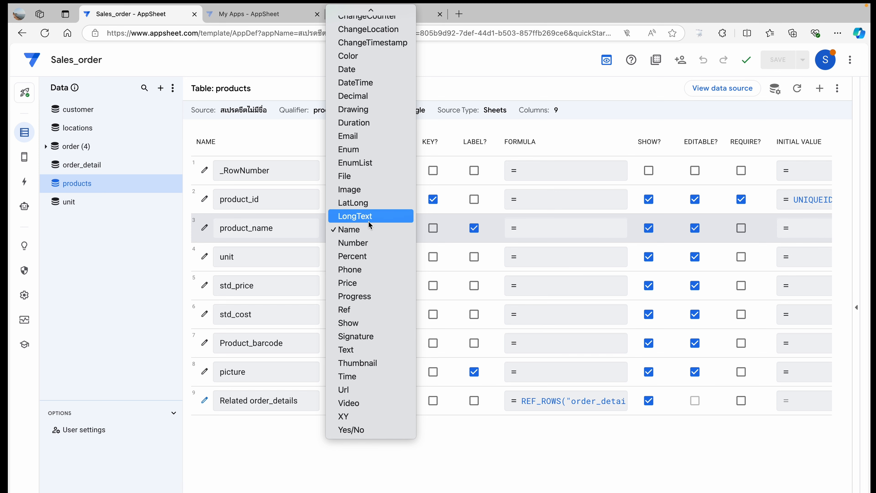
scroll(365, 177, up, 2)
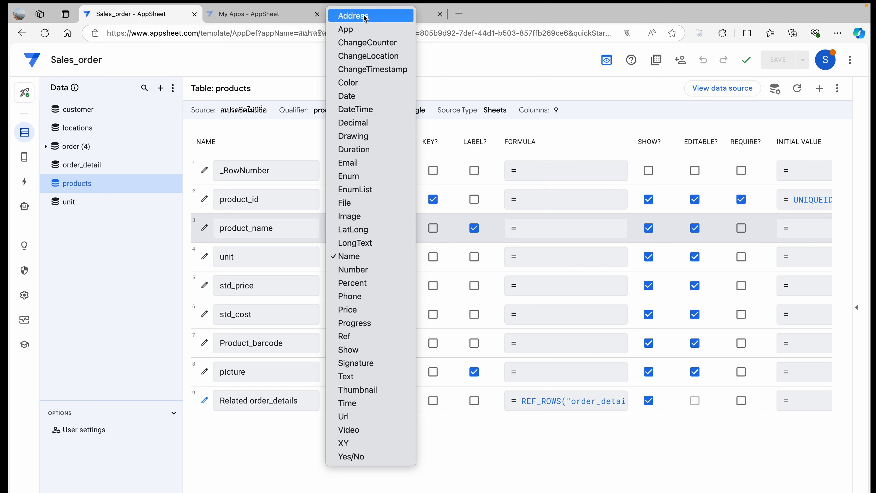
click(131, 243)
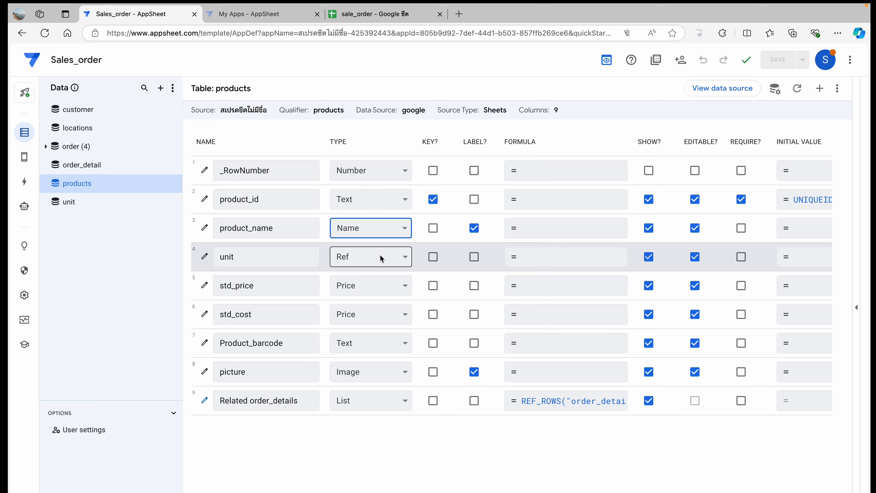
Check the products table's unit reference column against the spreadsheet's unit sheet, and return to the Sales_order editor
click(205, 256)
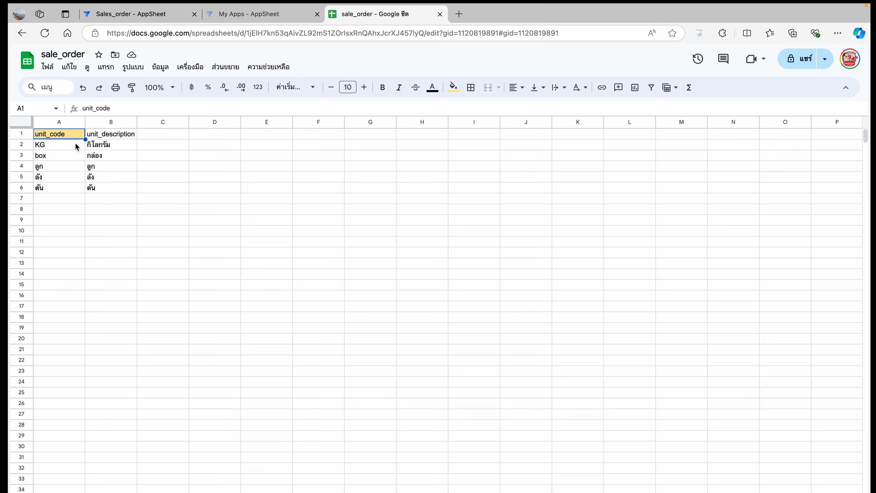
click(236, 15)
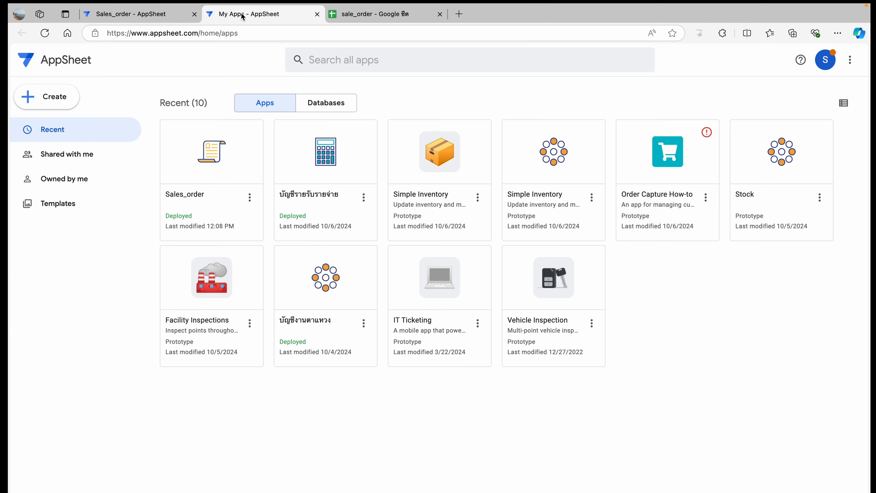
click(142, 16)
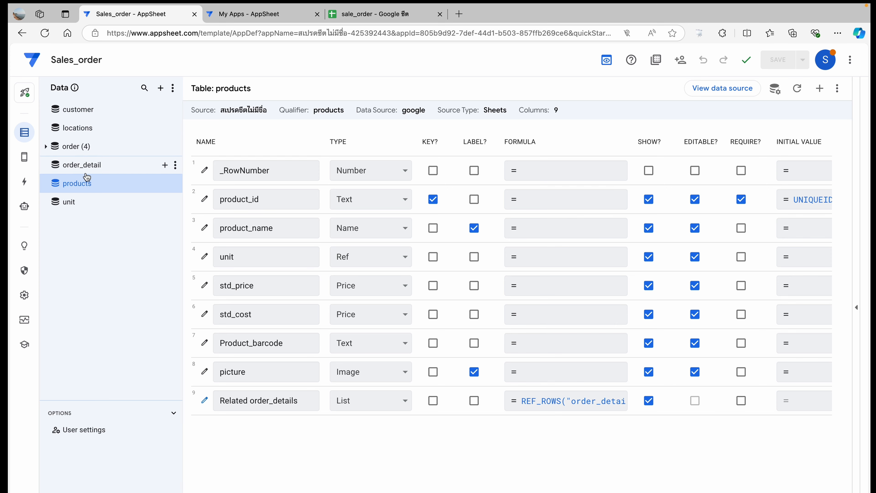
Review the customer and products tables in the editor, and view the order and products sheets of the sale_order spreadsheet
click(84, 111)
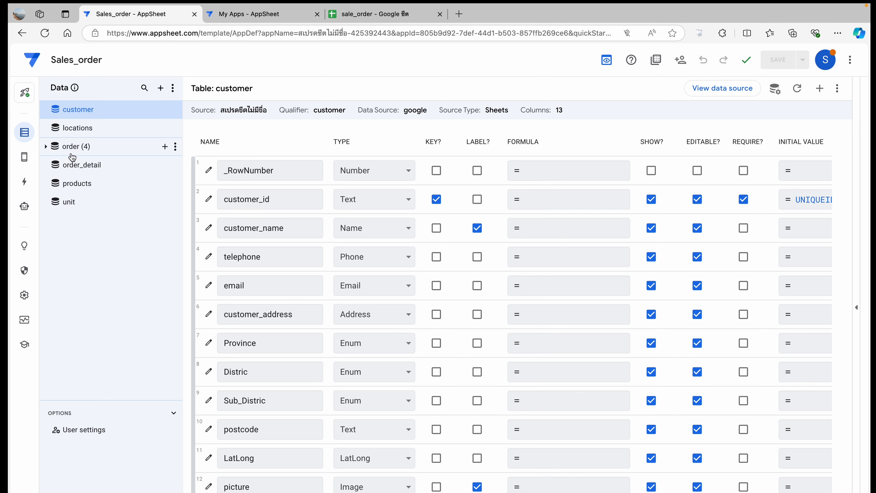
click(81, 182)
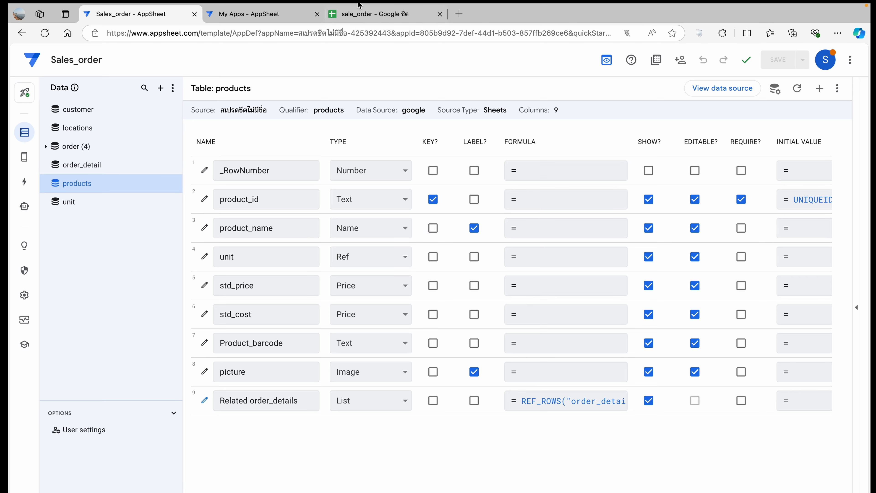
click(358, 40)
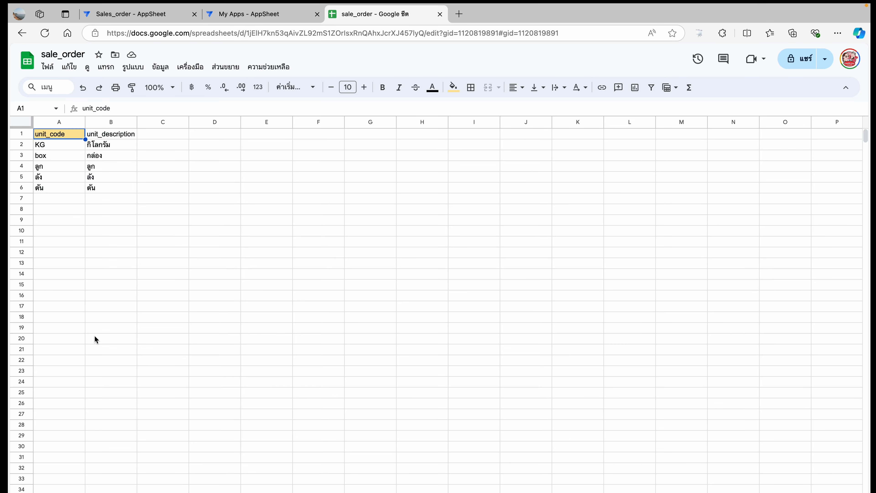
click(73, 491)
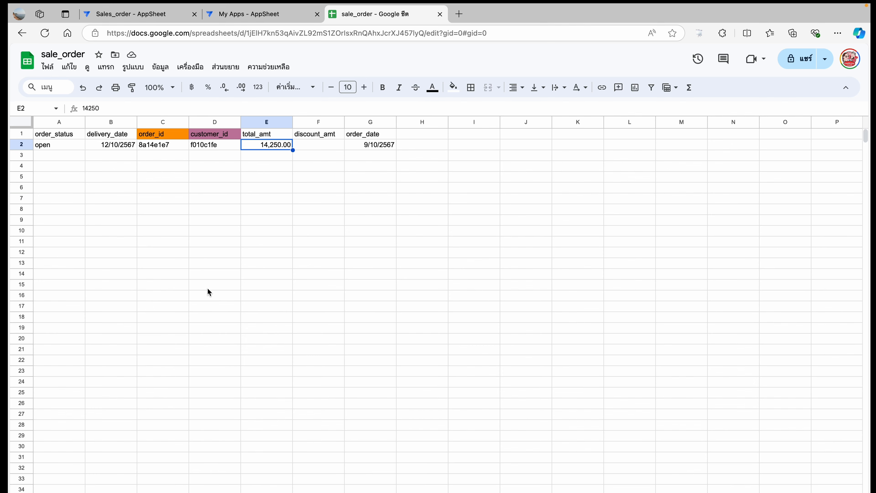
click(119, 492)
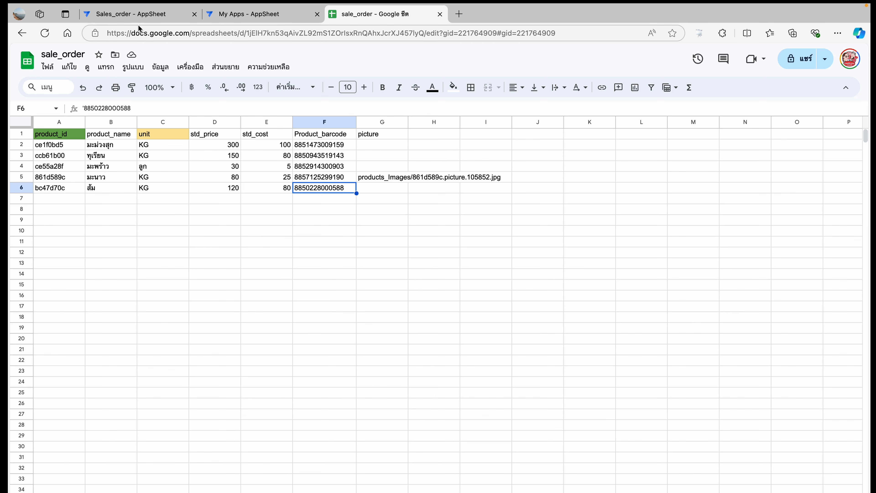
Switch to the Sales_order editor and examine the initial value of product_id in the products table
click(137, 15)
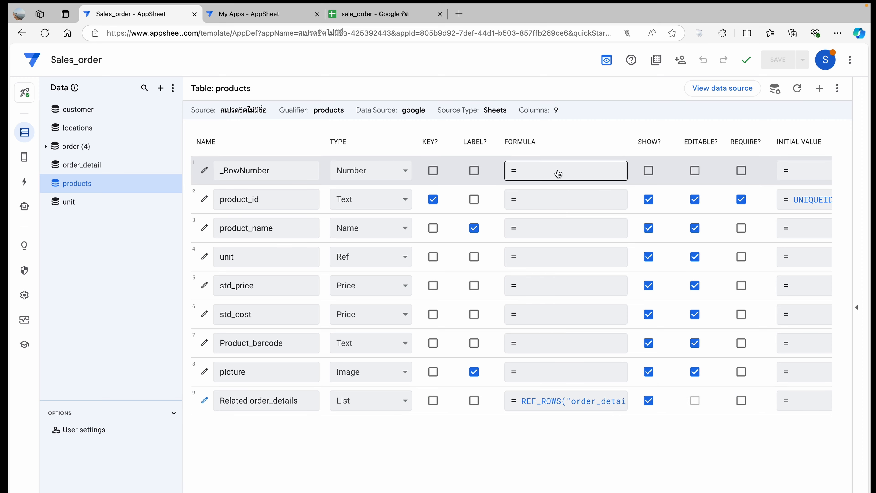
scroll(558, 174, right, 3)
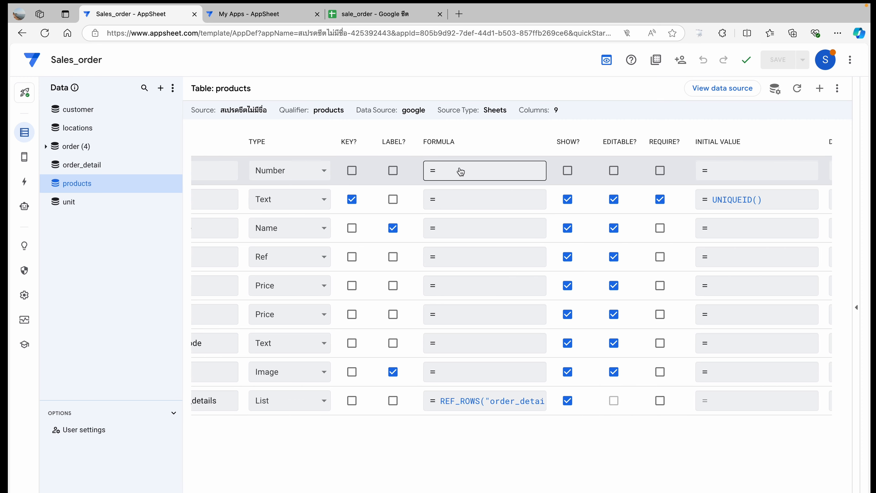
scroll(728, 199, right, 2)
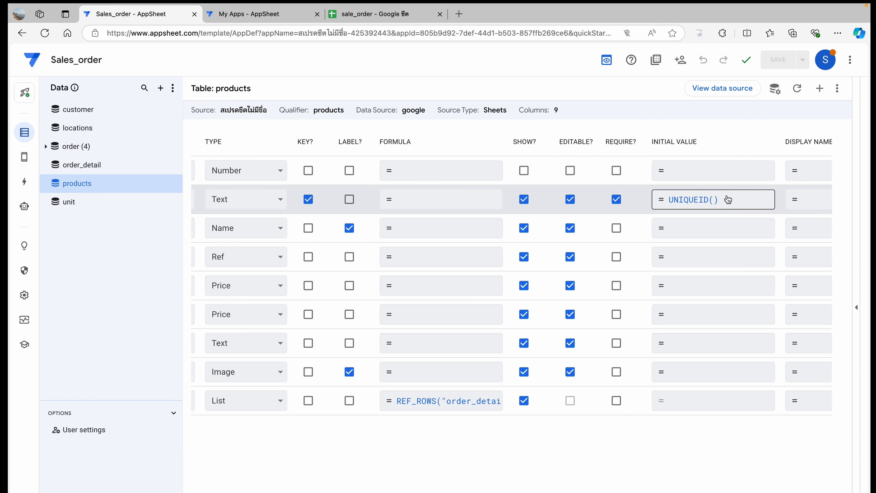
scroll(727, 199, right, 2)
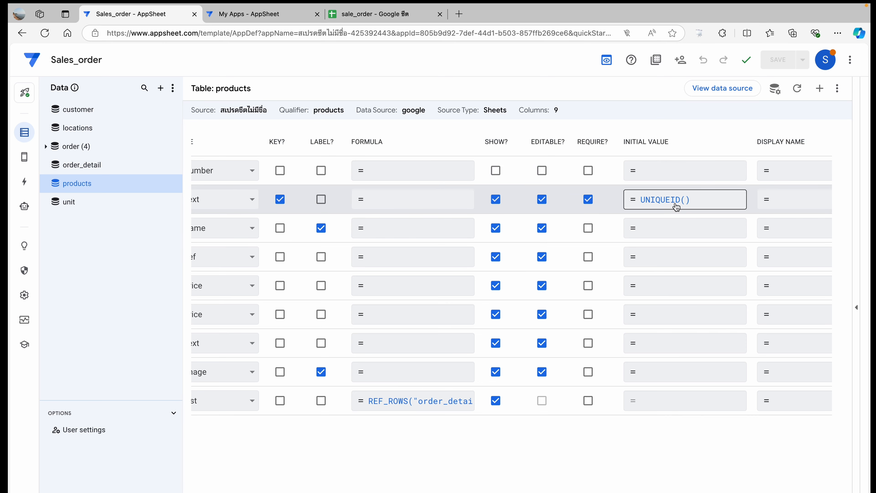
Examine the order table's column types and initial values, comparing order_status with the order sheet of the sale_order spreadsheet
click(90, 149)
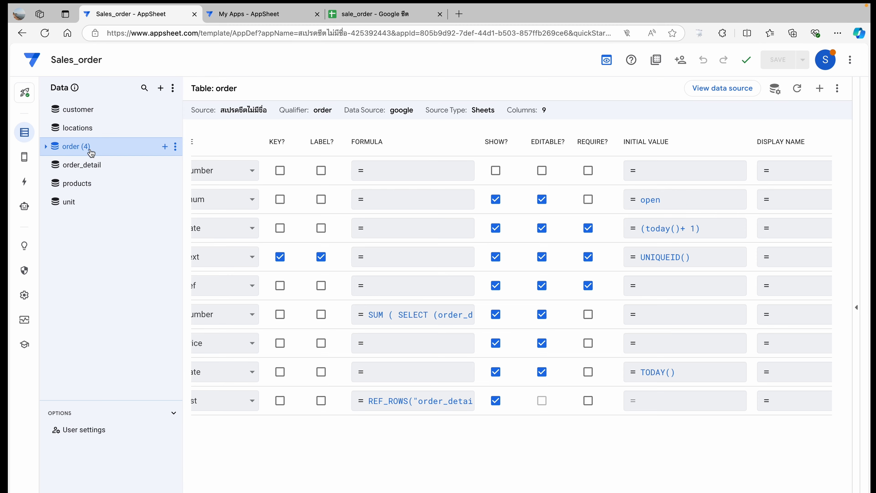
scroll(666, 199, left, 5)
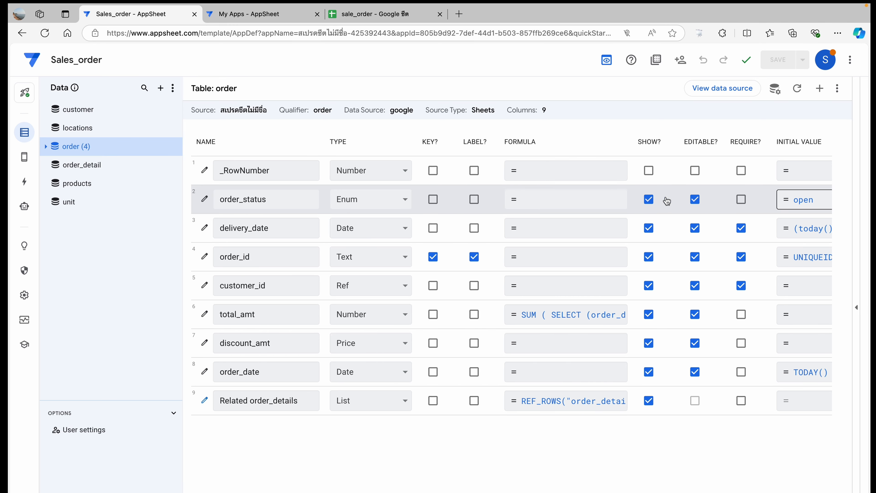
scroll(759, 200, right, 5)
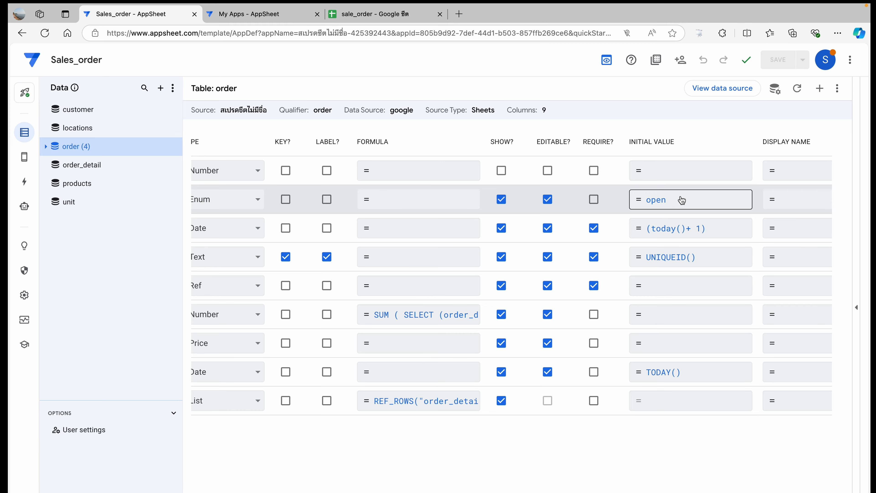
click(371, 18)
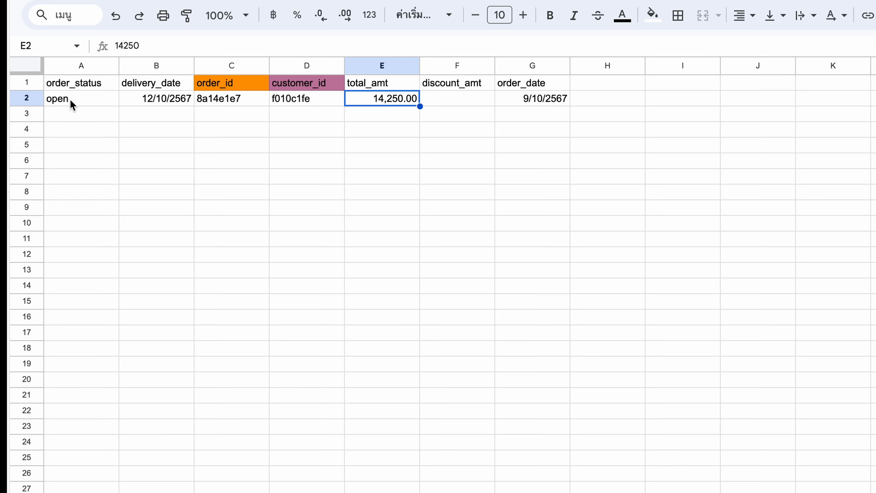
click(52, 147)
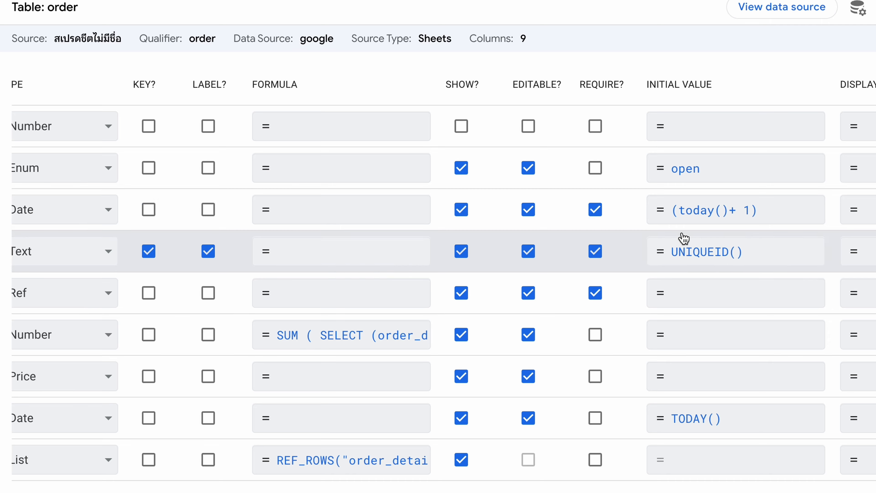
scroll(636, 240, left, 6)
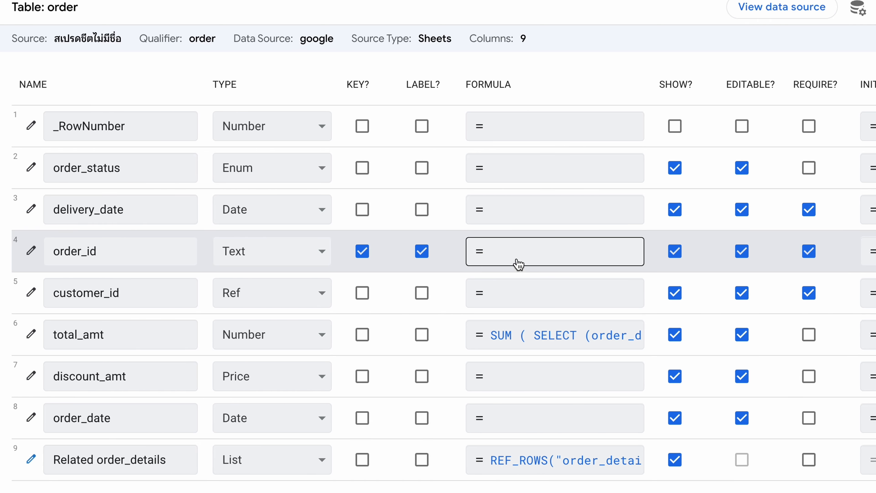
scroll(864, 252, right, 6)
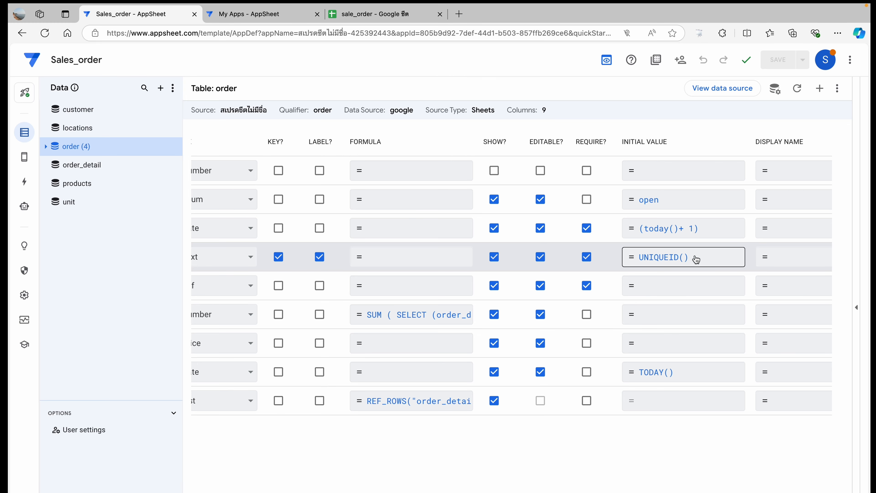
Show the app preview and open a new order form to check its prefilled order_status, delivery_date and order_id
click(856, 307)
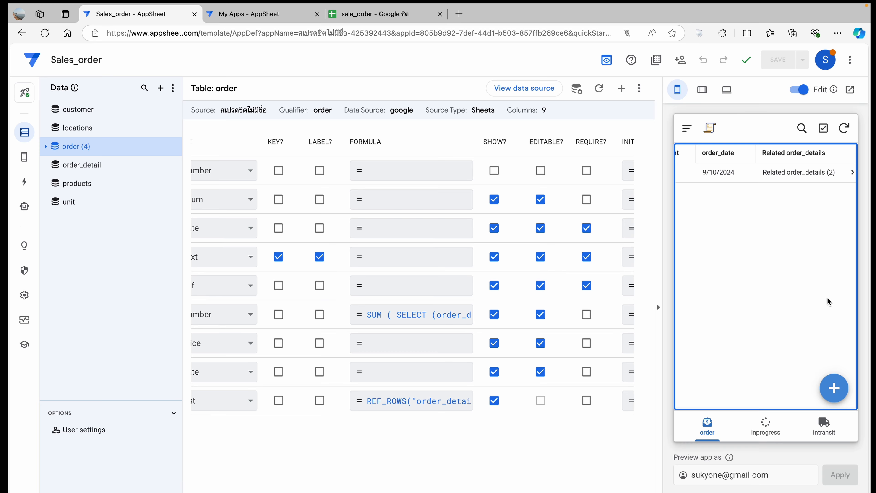
click(834, 388)
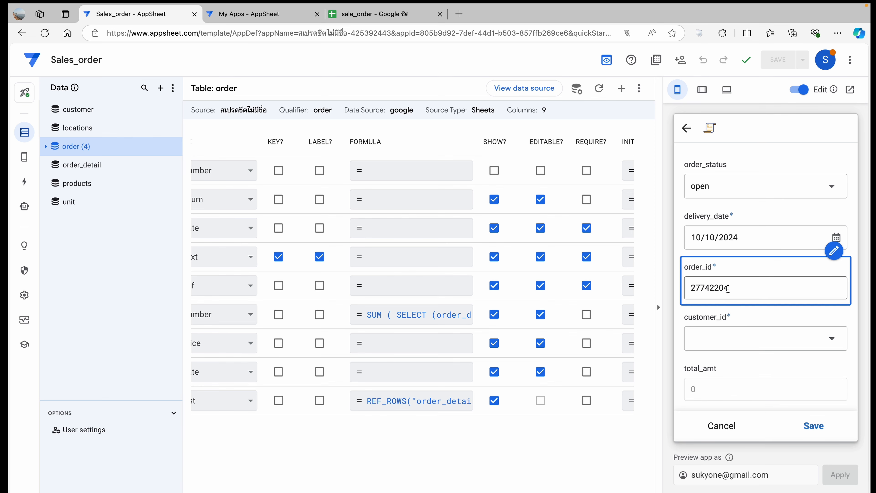
Review the order_detail table's column names, types, key and lookup formulas
click(100, 165)
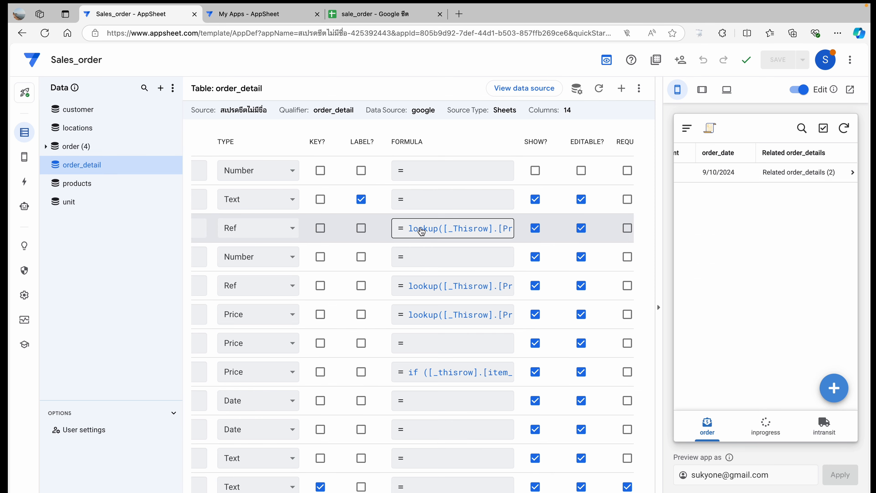
scroll(422, 231, right, 8)
scroll(441, 231, left, 4)
scroll(333, 304, left, 2)
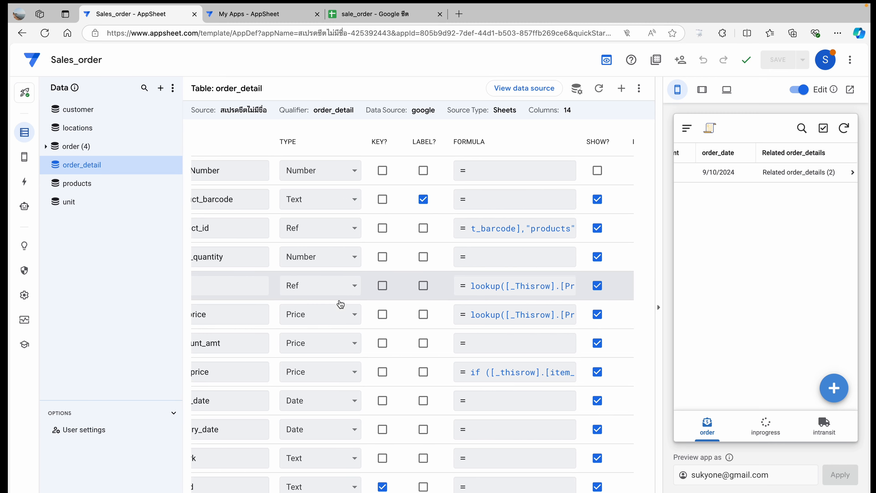
scroll(341, 305, left, 2)
scroll(375, 341, down, 1)
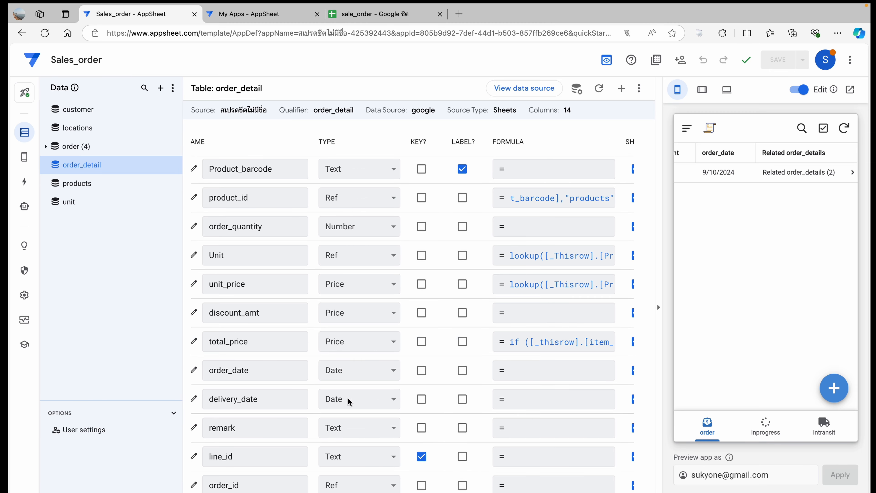